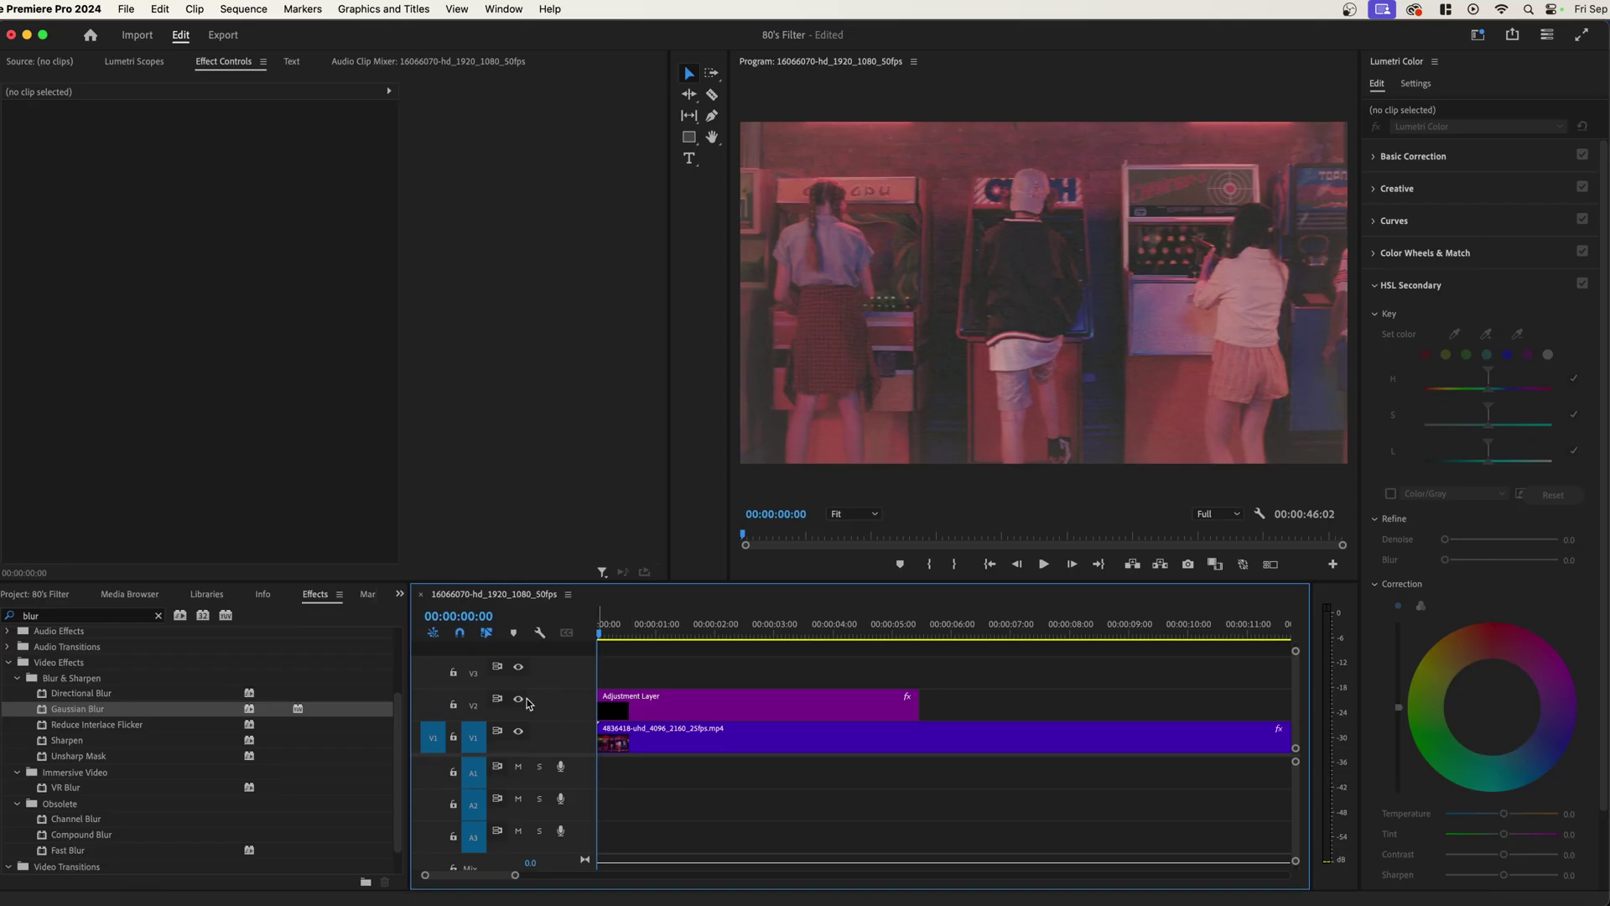
# Turn off the V2 adjustment layer's output and play the arcade clip without the pink filter.
pyautogui.click(520, 699)
pyautogui.press('space')
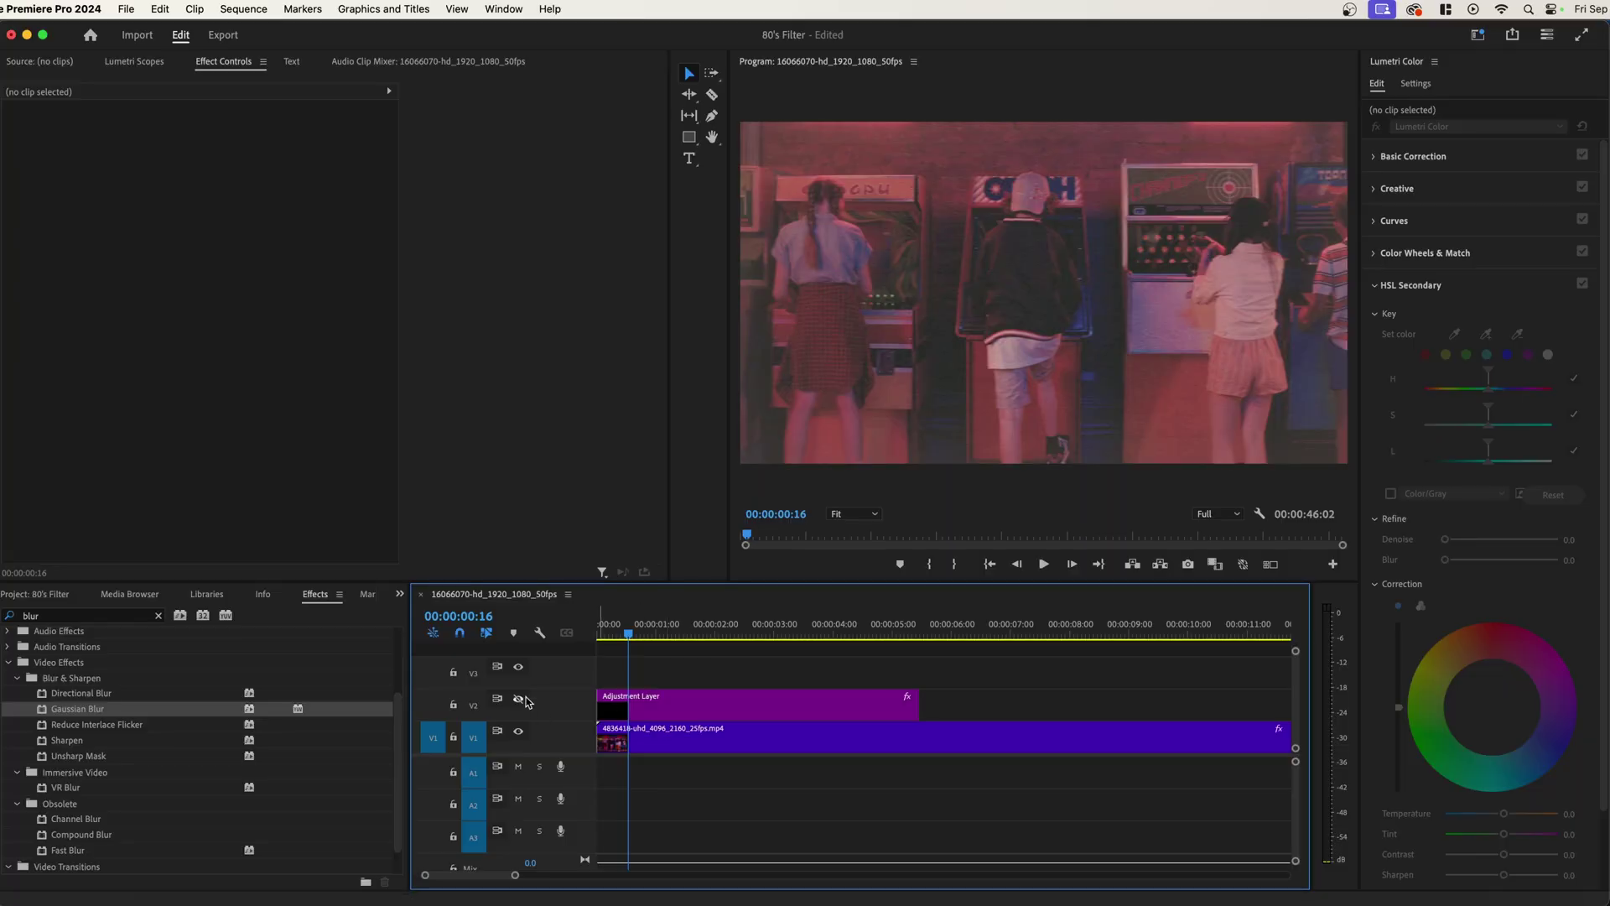
# Create a new 1920×1080 adjustment layer in the Project panel.
pyautogui.click(518, 699)
pyautogui.click(46, 595)
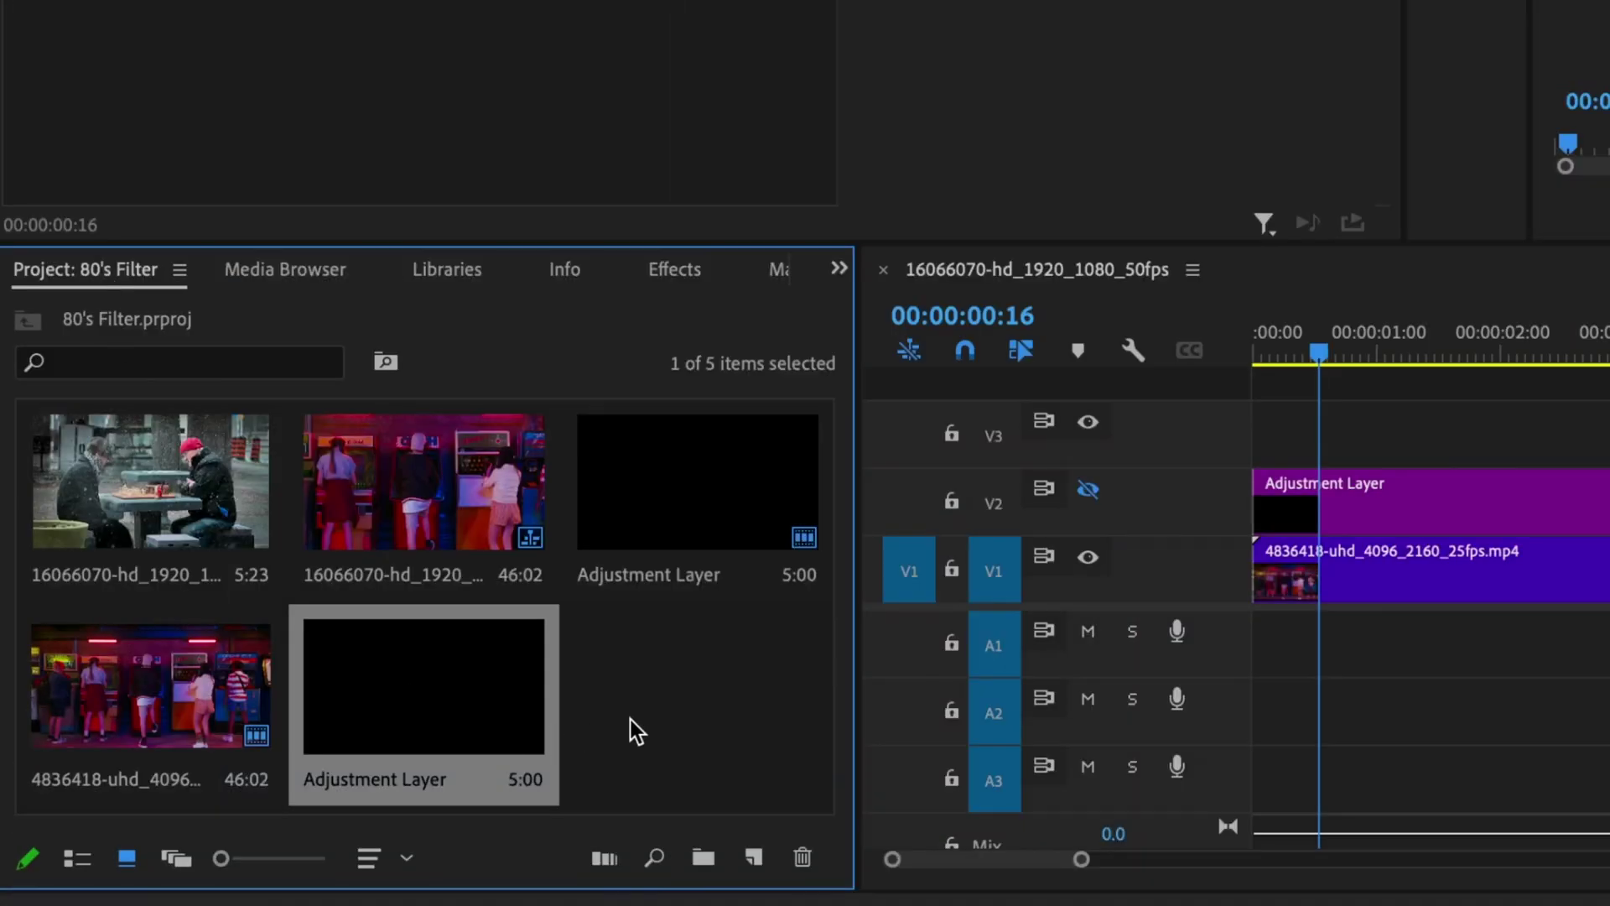
pyautogui.click(702, 857)
pyautogui.click(805, 633)
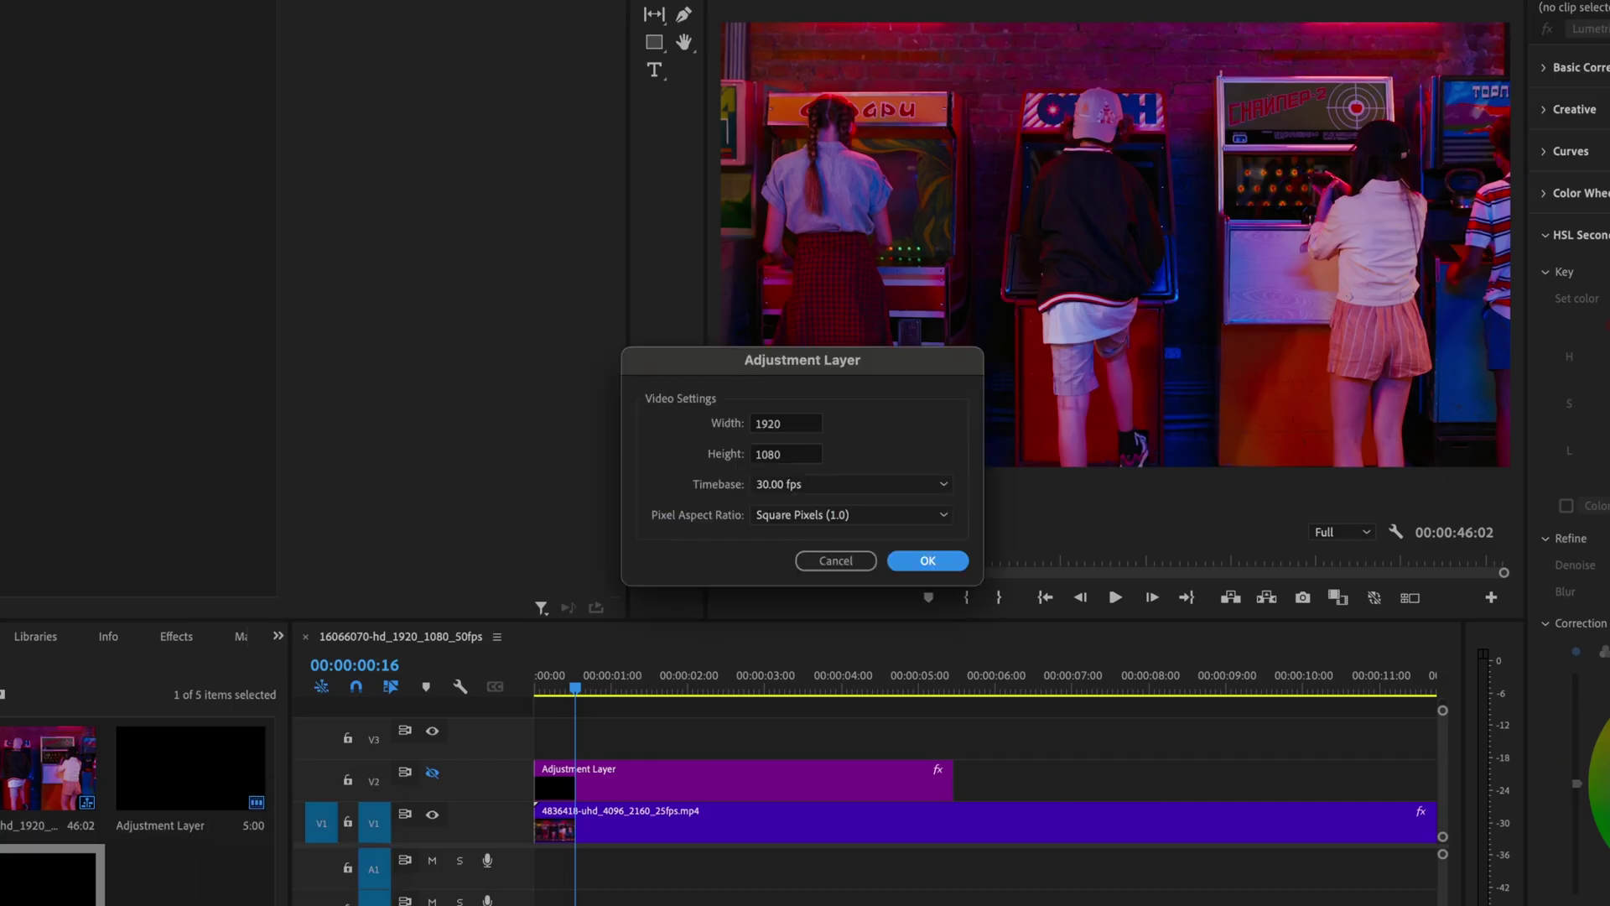
# Place the adjustment layer on V3 and trim its end to 00:00:10:09.
pyautogui.click(927, 561)
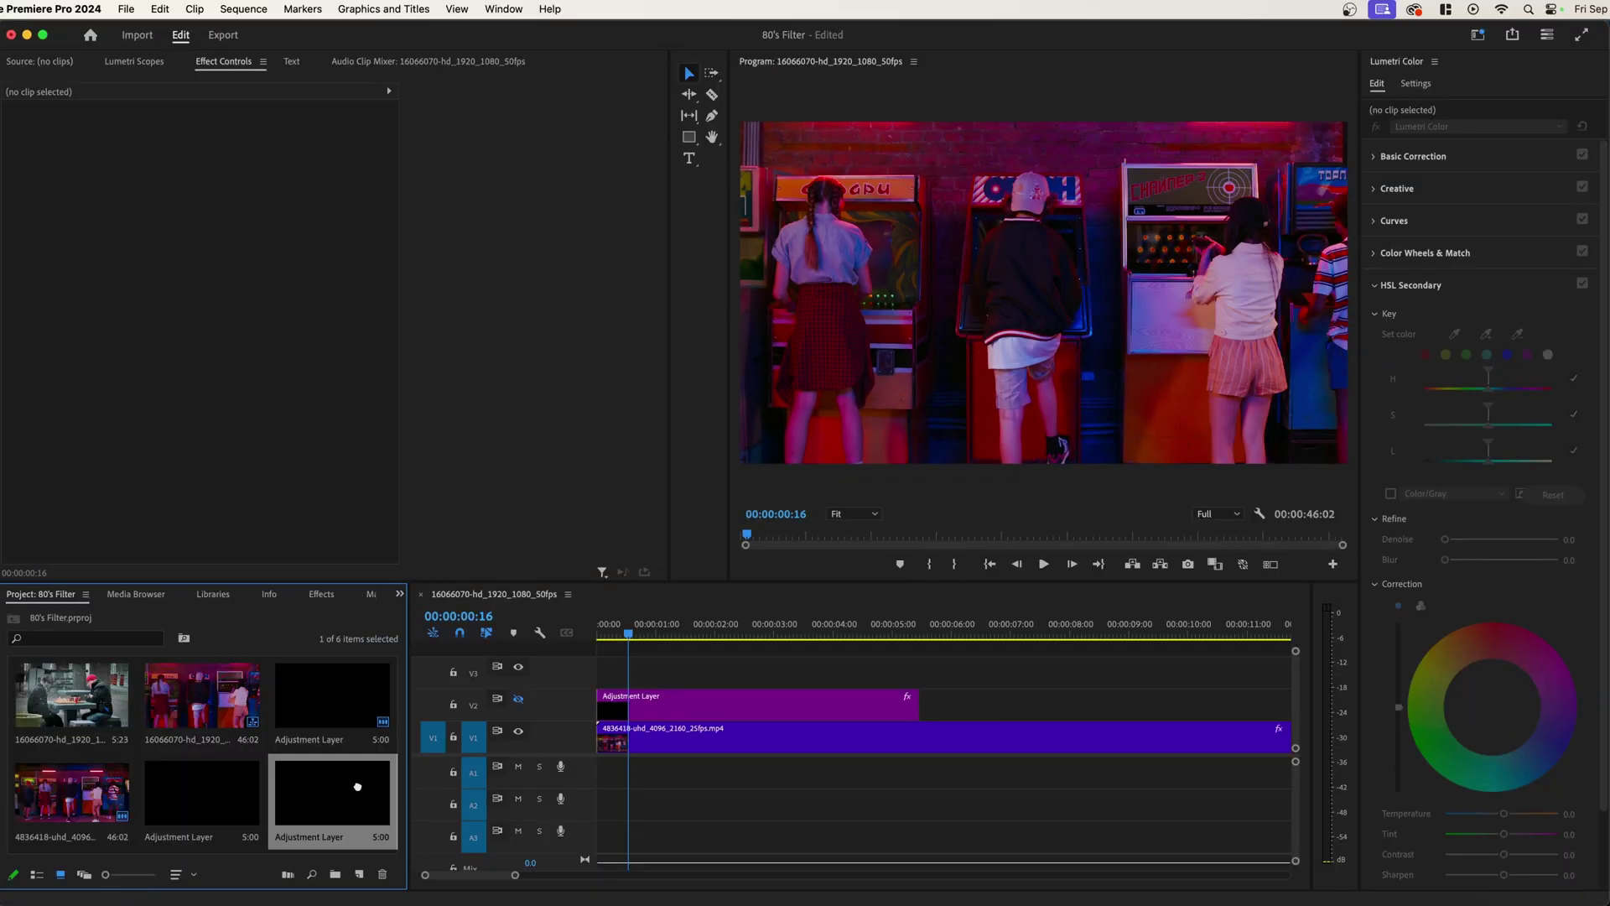
pyautogui.moveTo(198, 894); pyautogui.dragTo(562, 725)
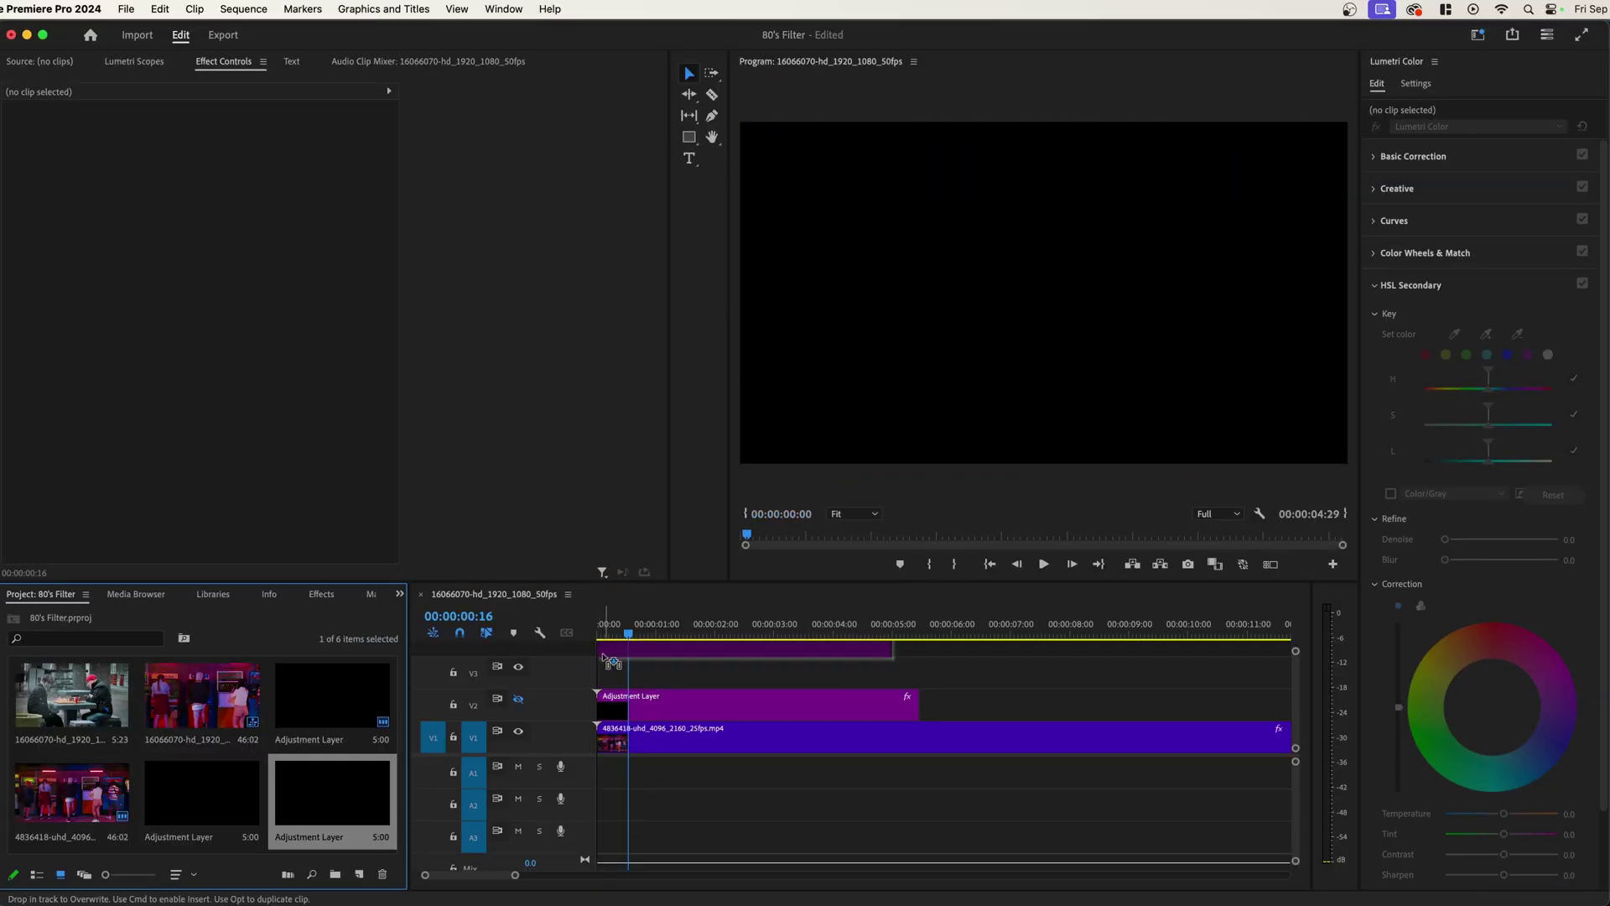
pyautogui.moveTo(611, 662); pyautogui.dragTo(612, 663)
pyautogui.moveTo(893, 671); pyautogui.dragTo(1213, 656)
pyautogui.click(727, 685)
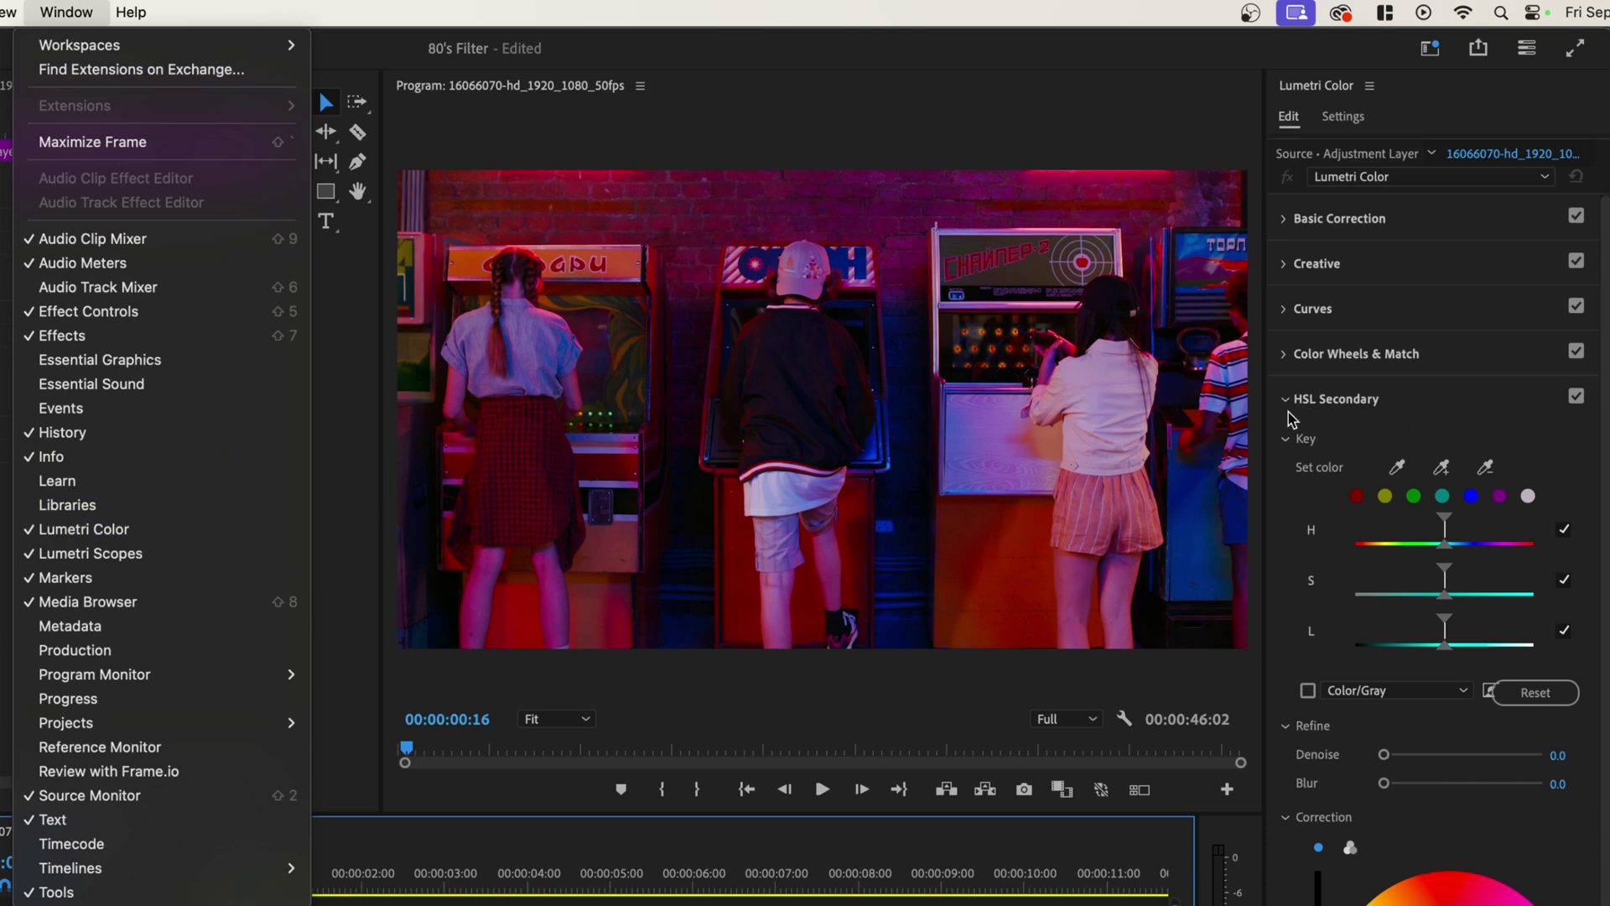
# In Basic Correction, set Temperature 51.7, Tint 32.4, Contrast -71.0 and Blacks 14.5.
pyautogui.click(1292, 357)
pyautogui.click(1298, 223)
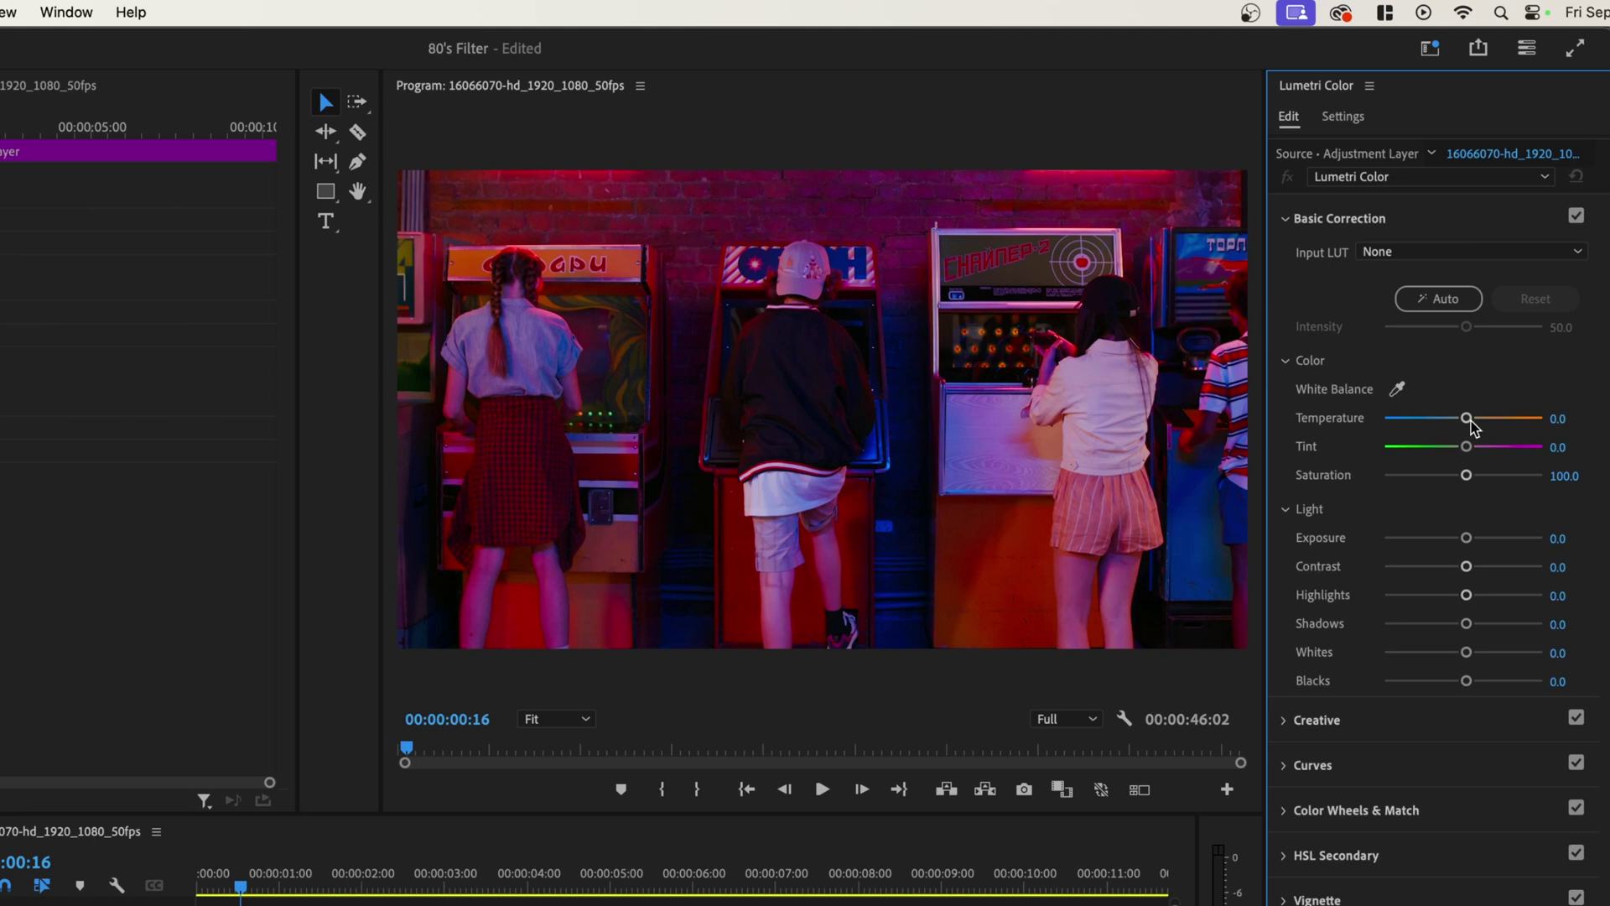
pyautogui.moveTo(1468, 419); pyautogui.dragTo(1491, 453)
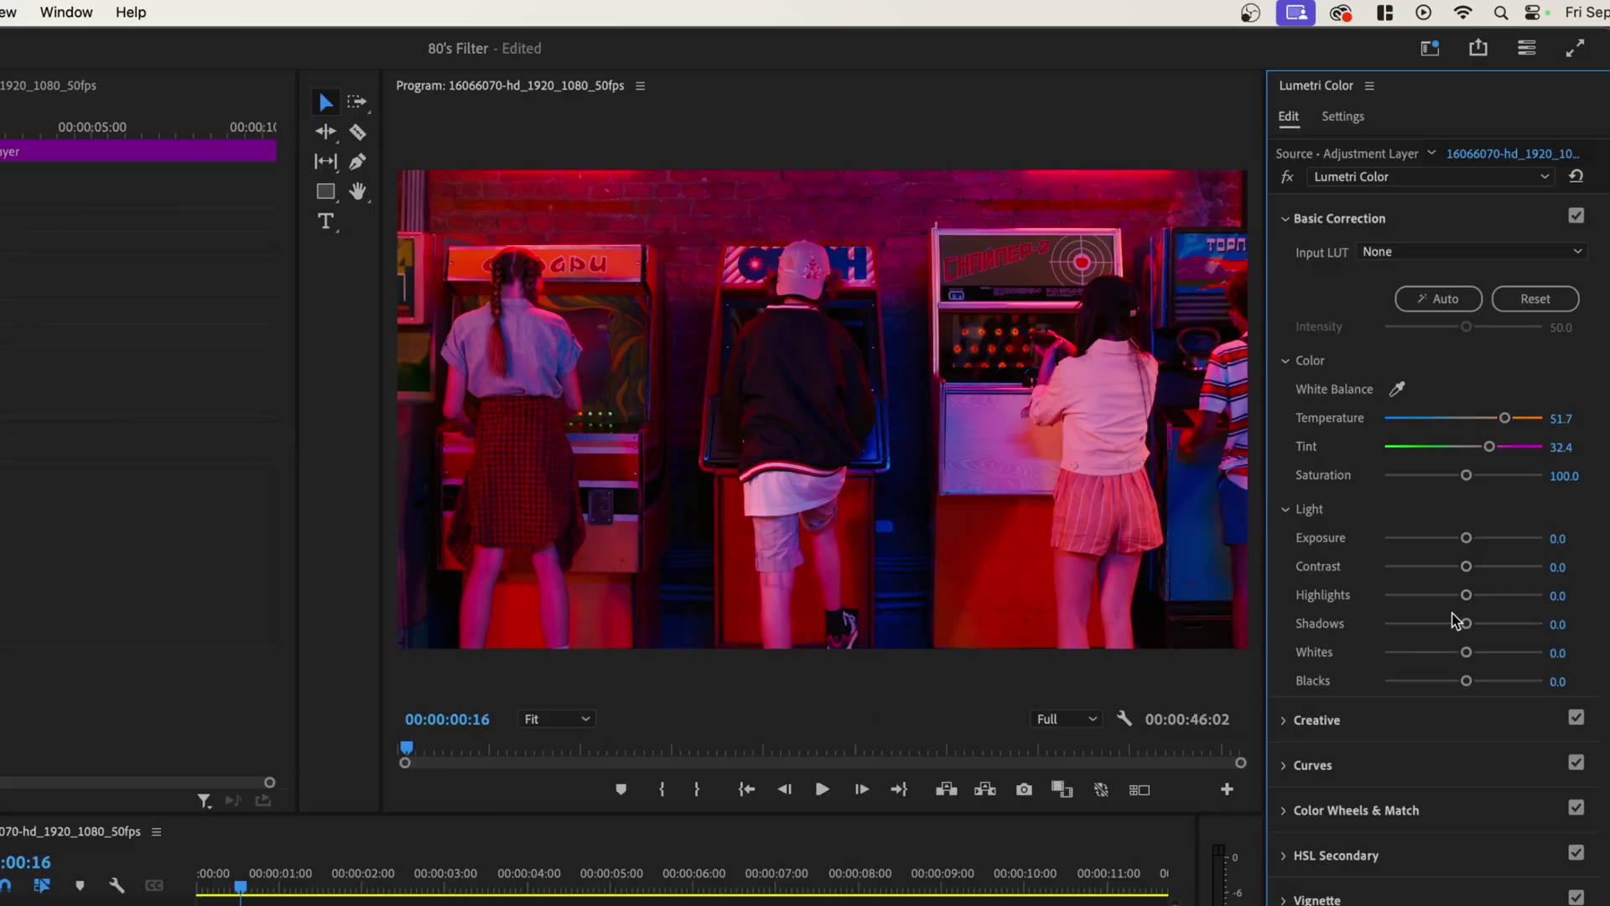
pyautogui.moveTo(1466, 566); pyautogui.dragTo(1408, 576)
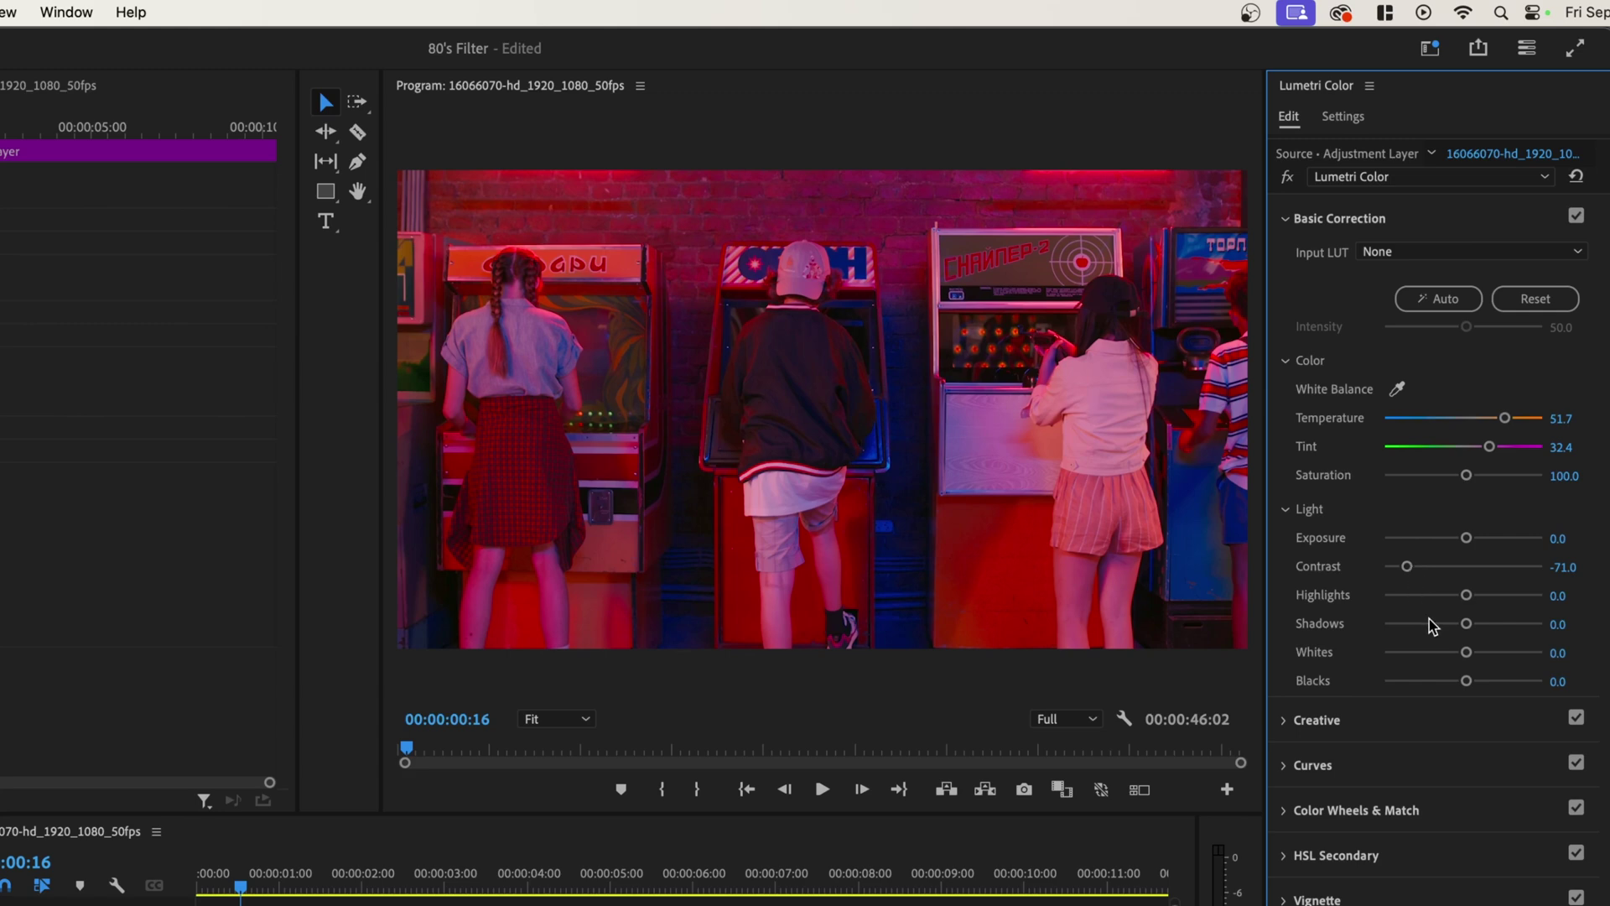
pyautogui.moveTo(1465, 680)
pyautogui.mouseDown()
pyautogui.moveTo(1442, 681)
pyautogui.moveTo(1475, 681)
pyautogui.mouseUp()
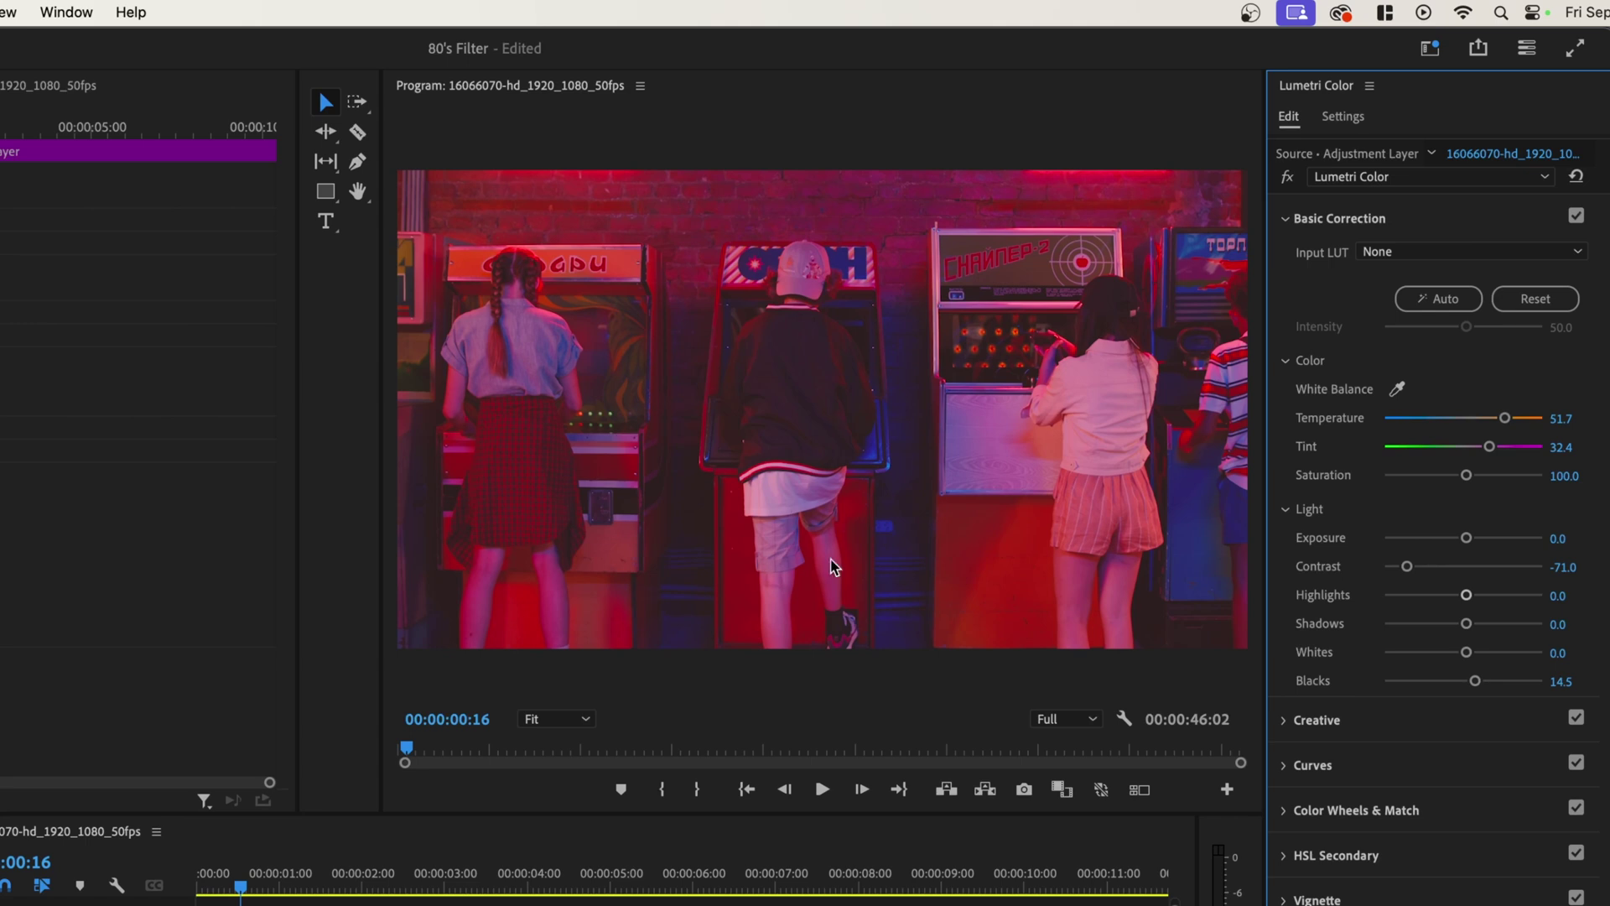
# In Lumetri Creative, set Faded Film 51.0, Vibrance 61.4 and Saturation 62.1.
pyautogui.click(1308, 719)
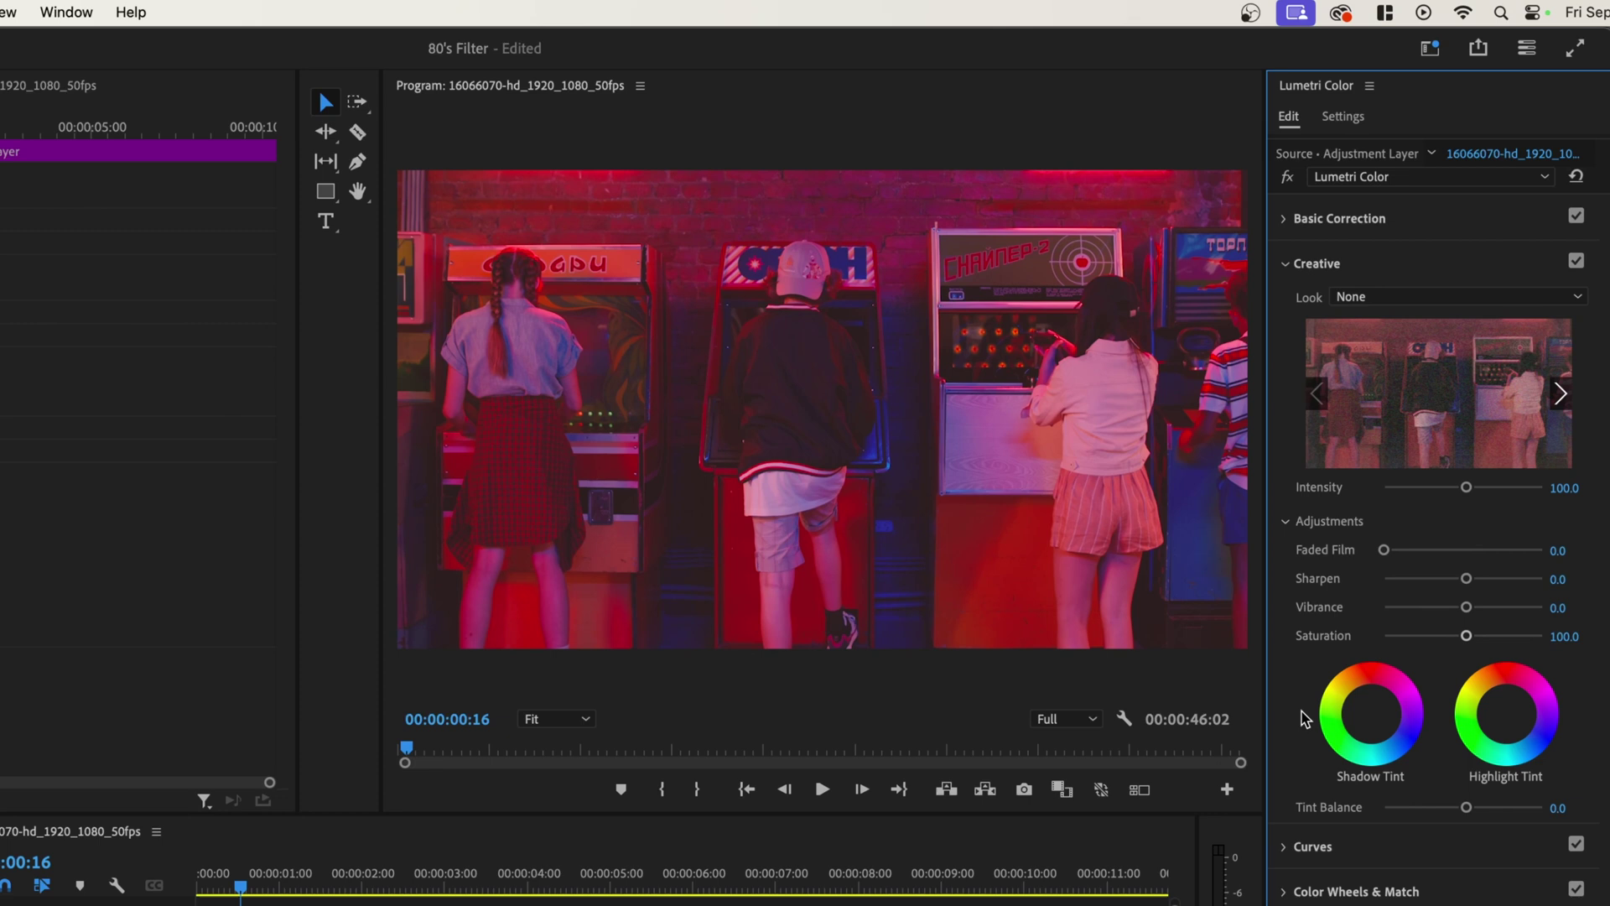
pyautogui.moveTo(1383, 550); pyautogui.dragTo(1466, 554)
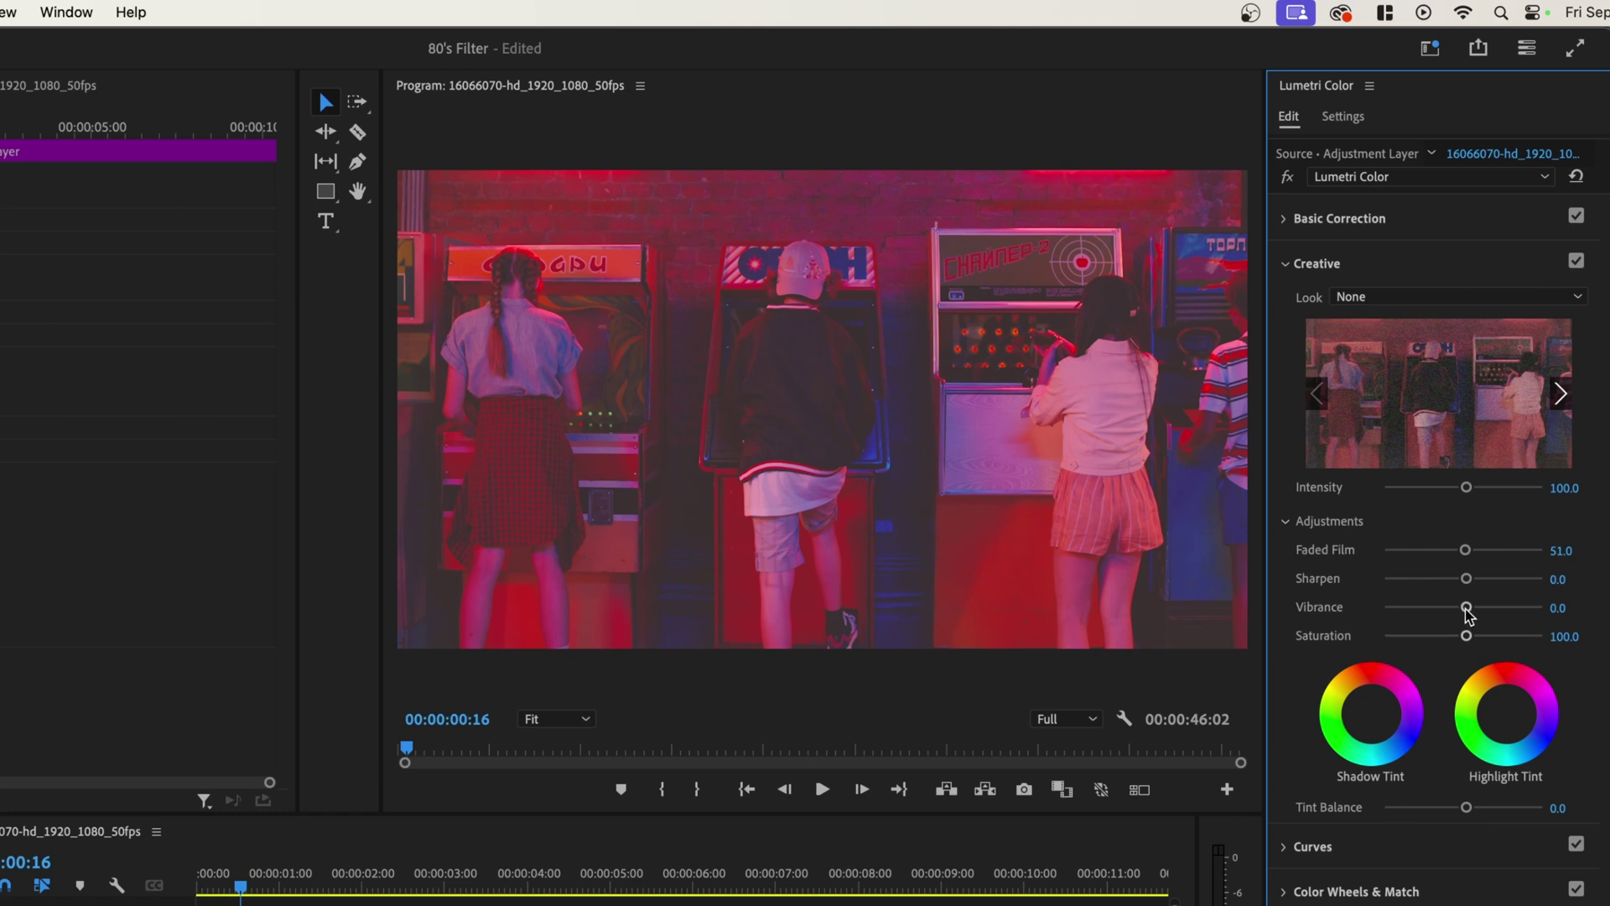
pyautogui.moveTo(1466, 607); pyautogui.dragTo(1435, 637)
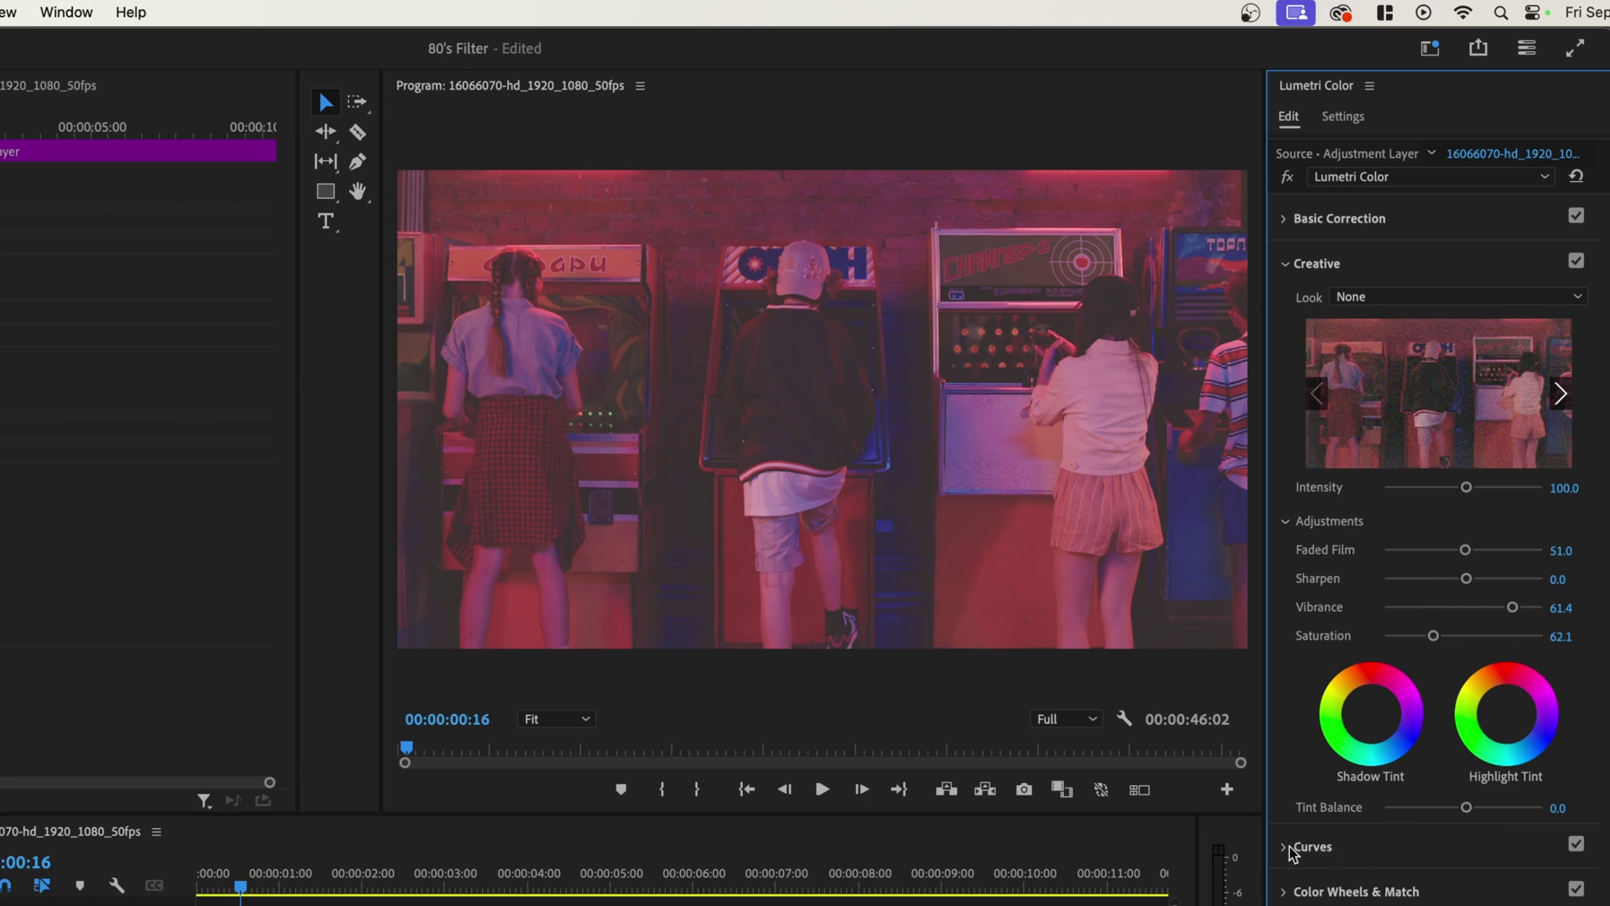
# Pull the top-right highlight point of the red, green and blue curves slightly down.
pyautogui.click(1311, 846)
pyautogui.click(1429, 412)
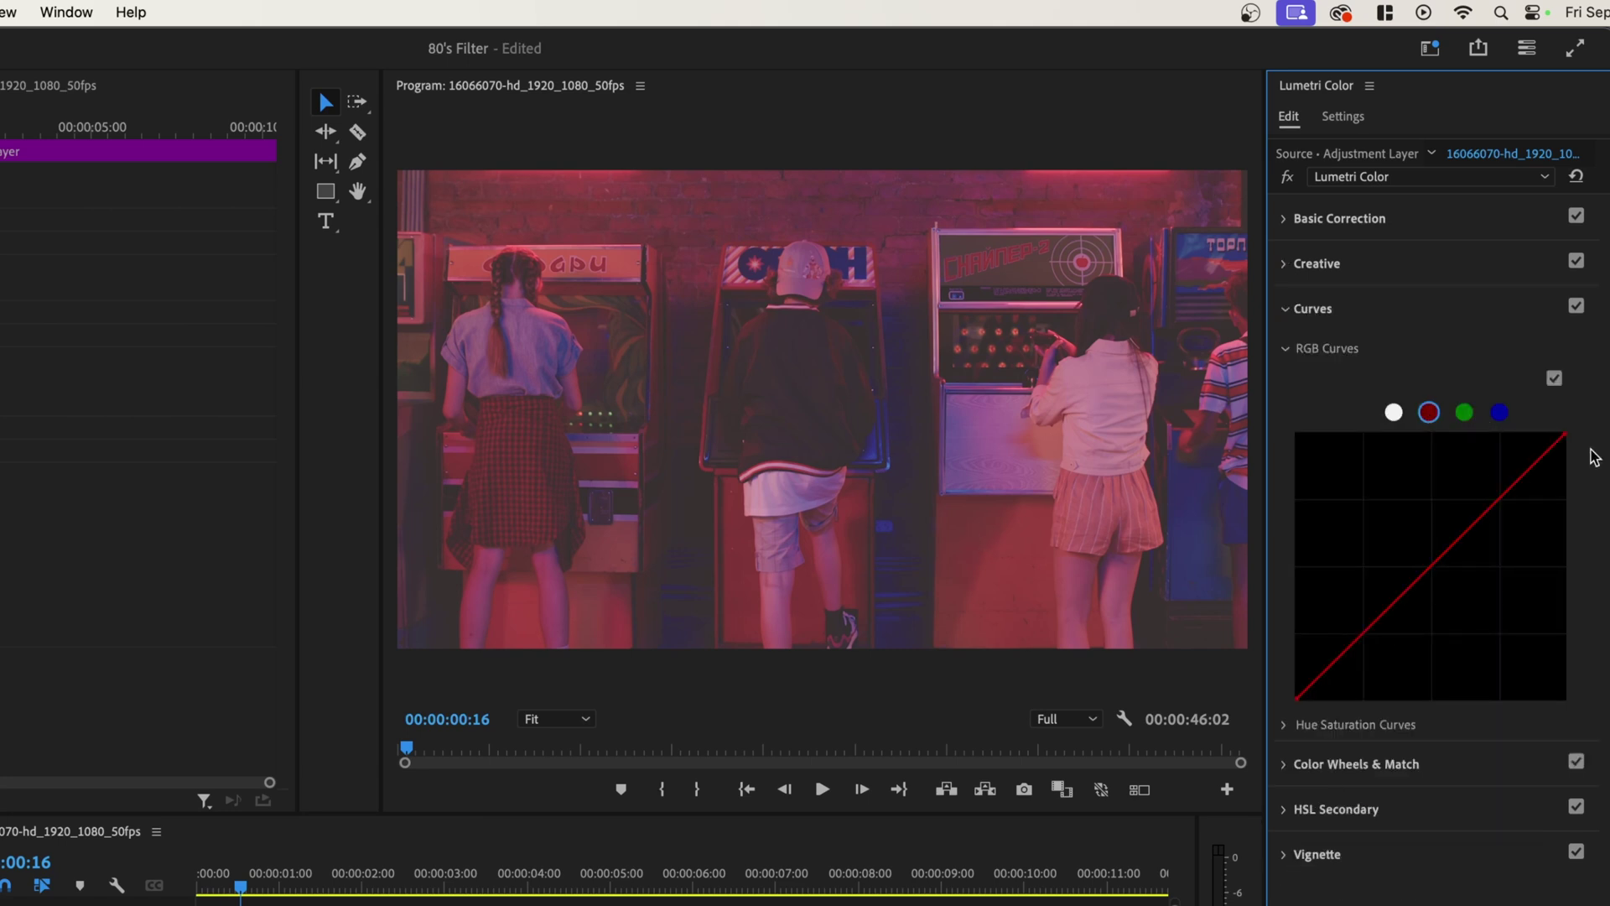
pyautogui.moveTo(1561, 442); pyautogui.dragTo(1536, 453)
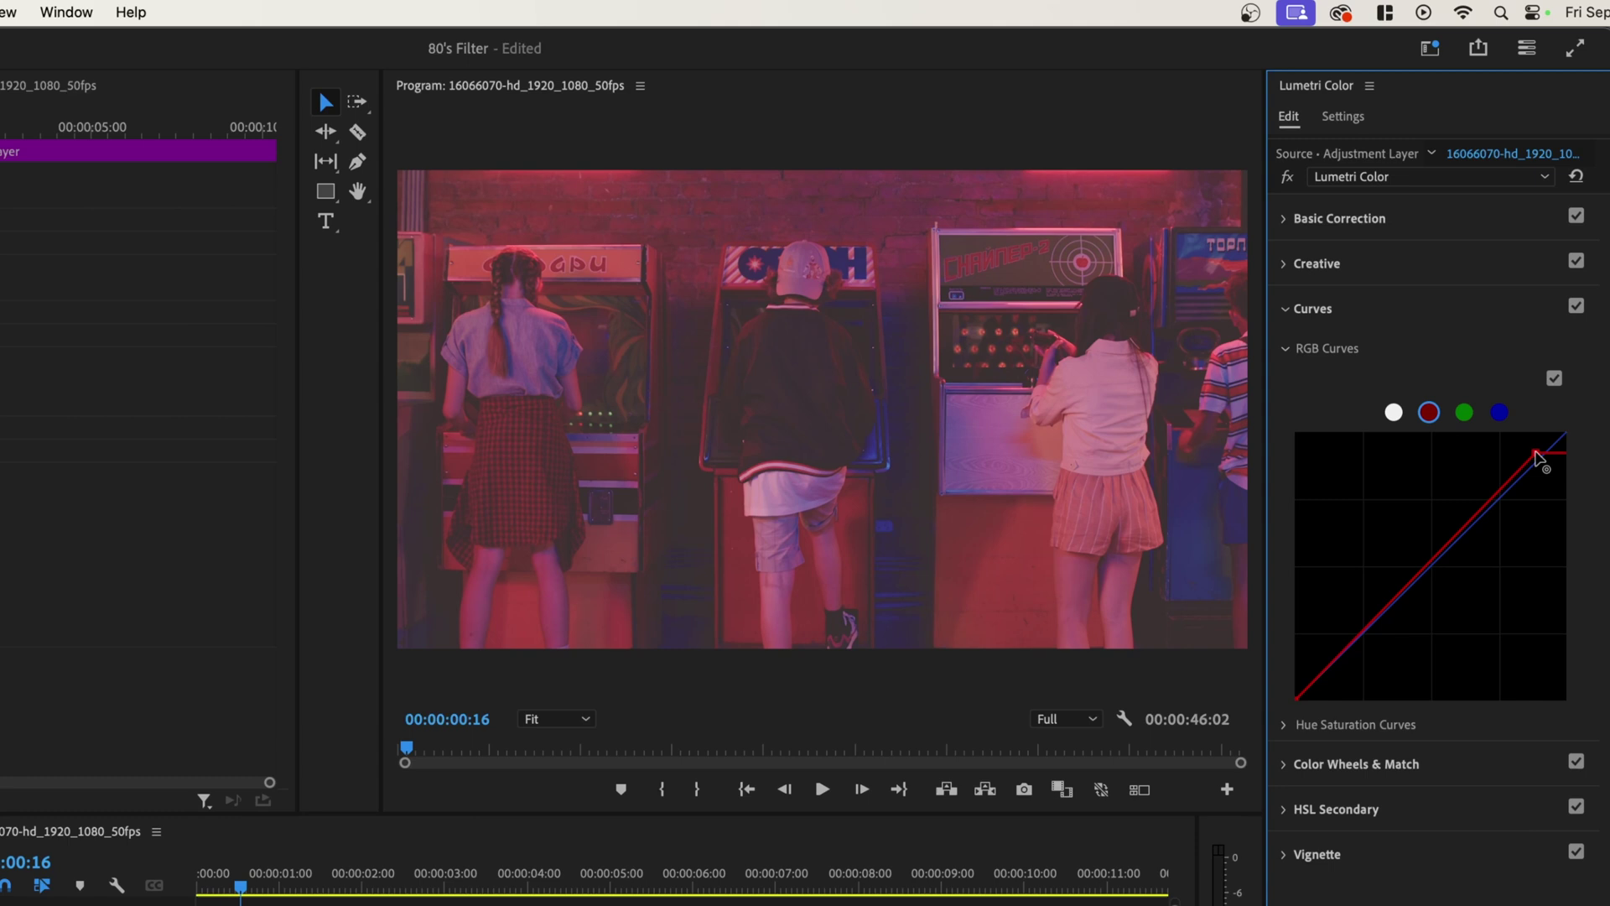
pyautogui.click(1465, 412)
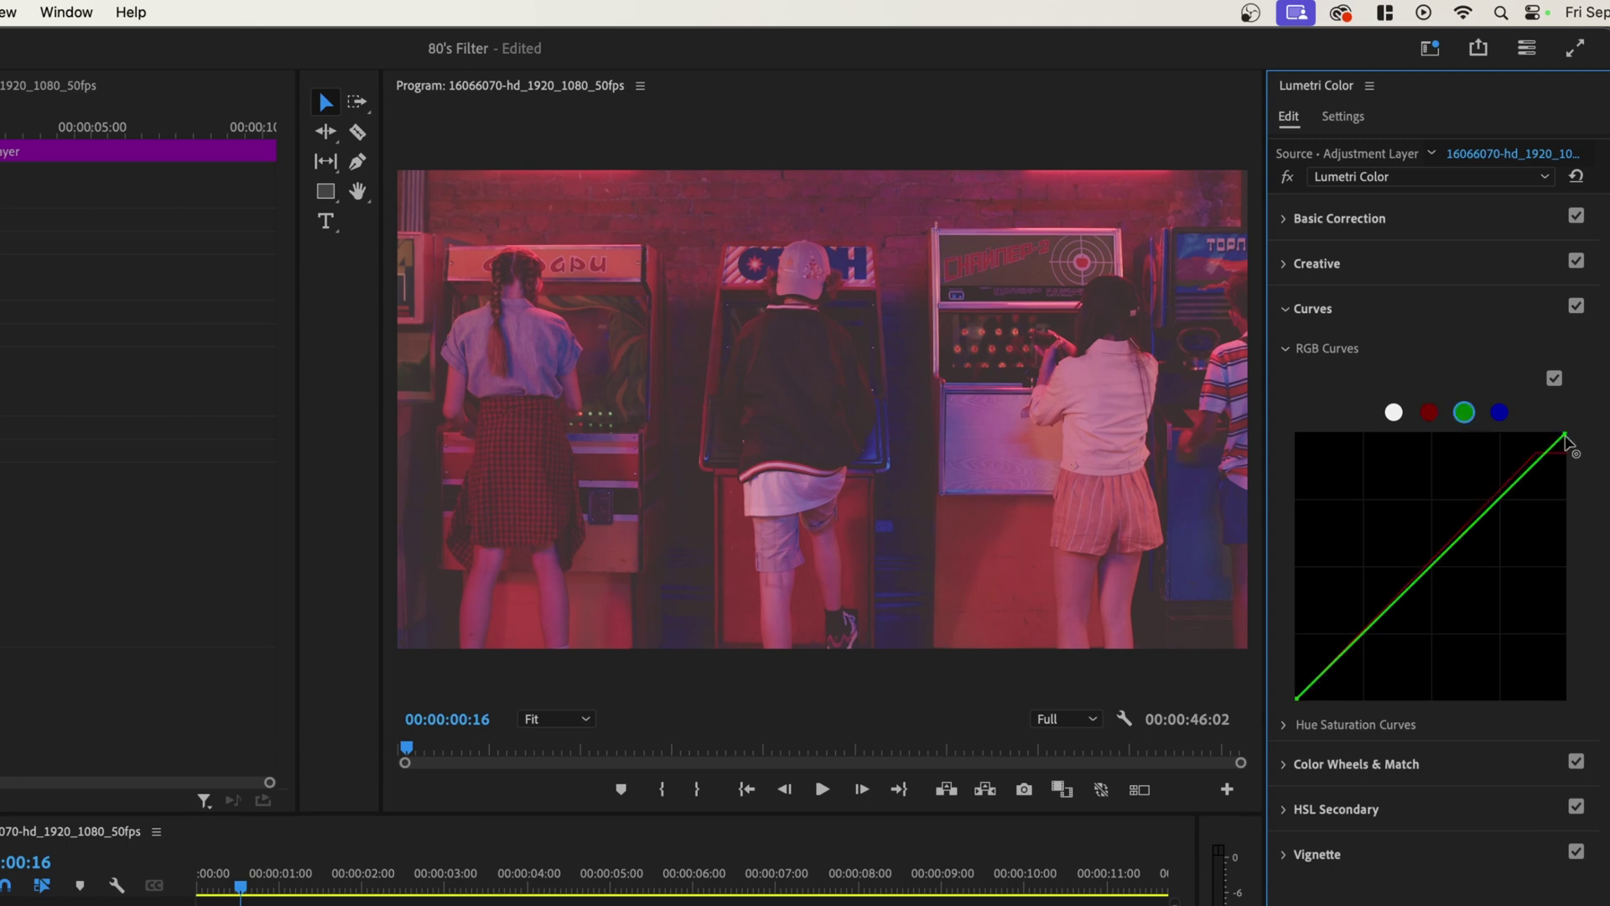
pyautogui.moveTo(1565, 435); pyautogui.dragTo(1558, 455)
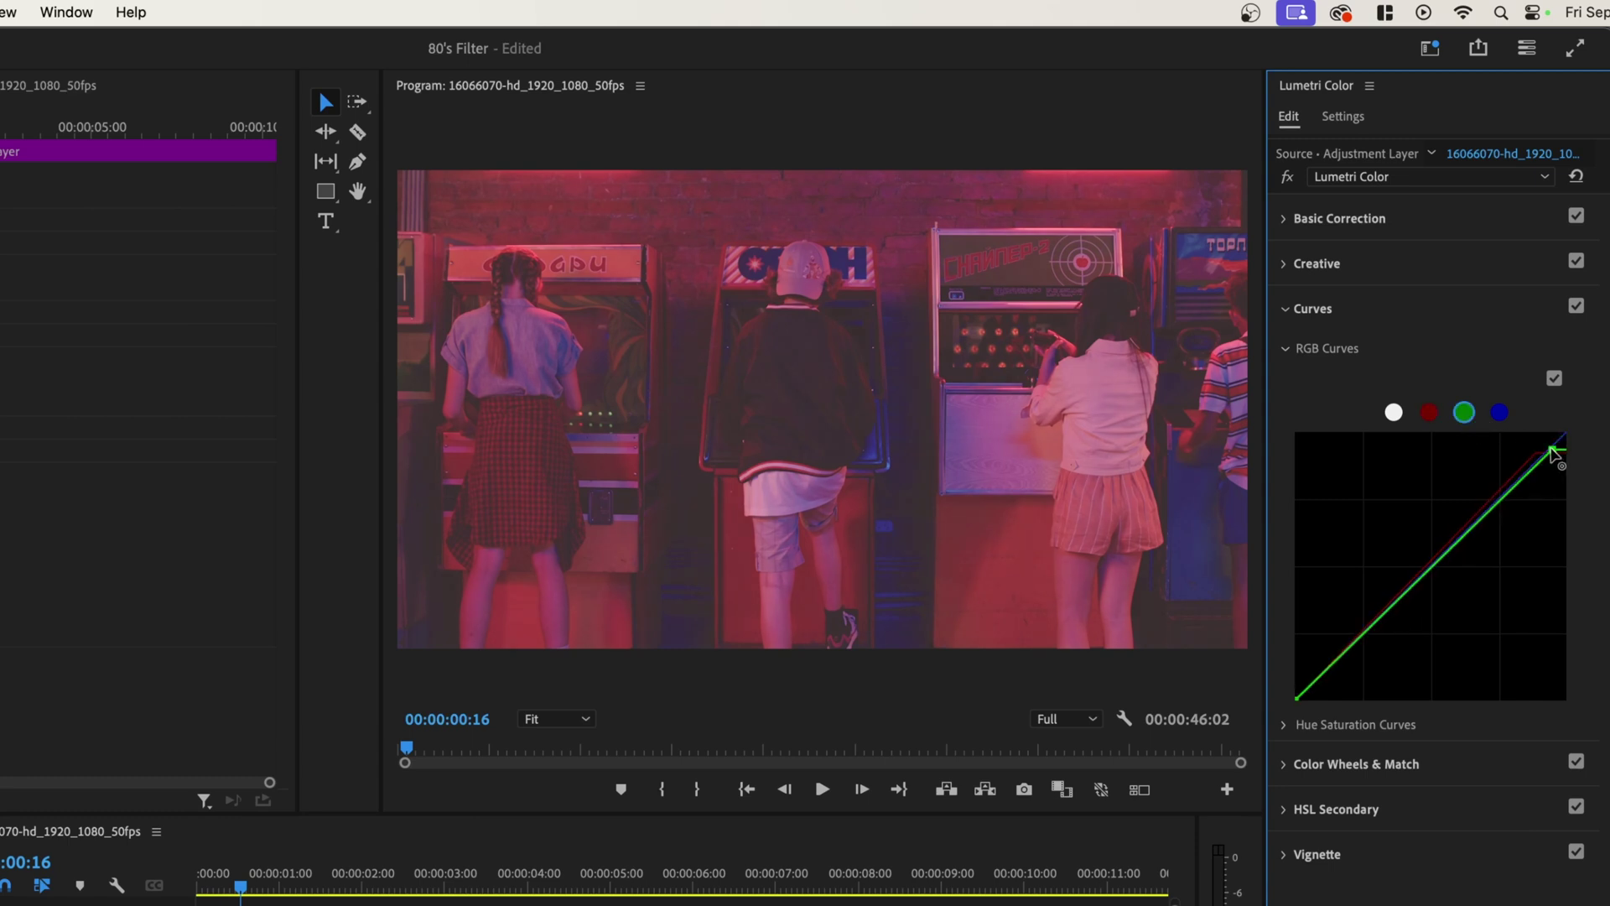
pyautogui.click(1500, 412)
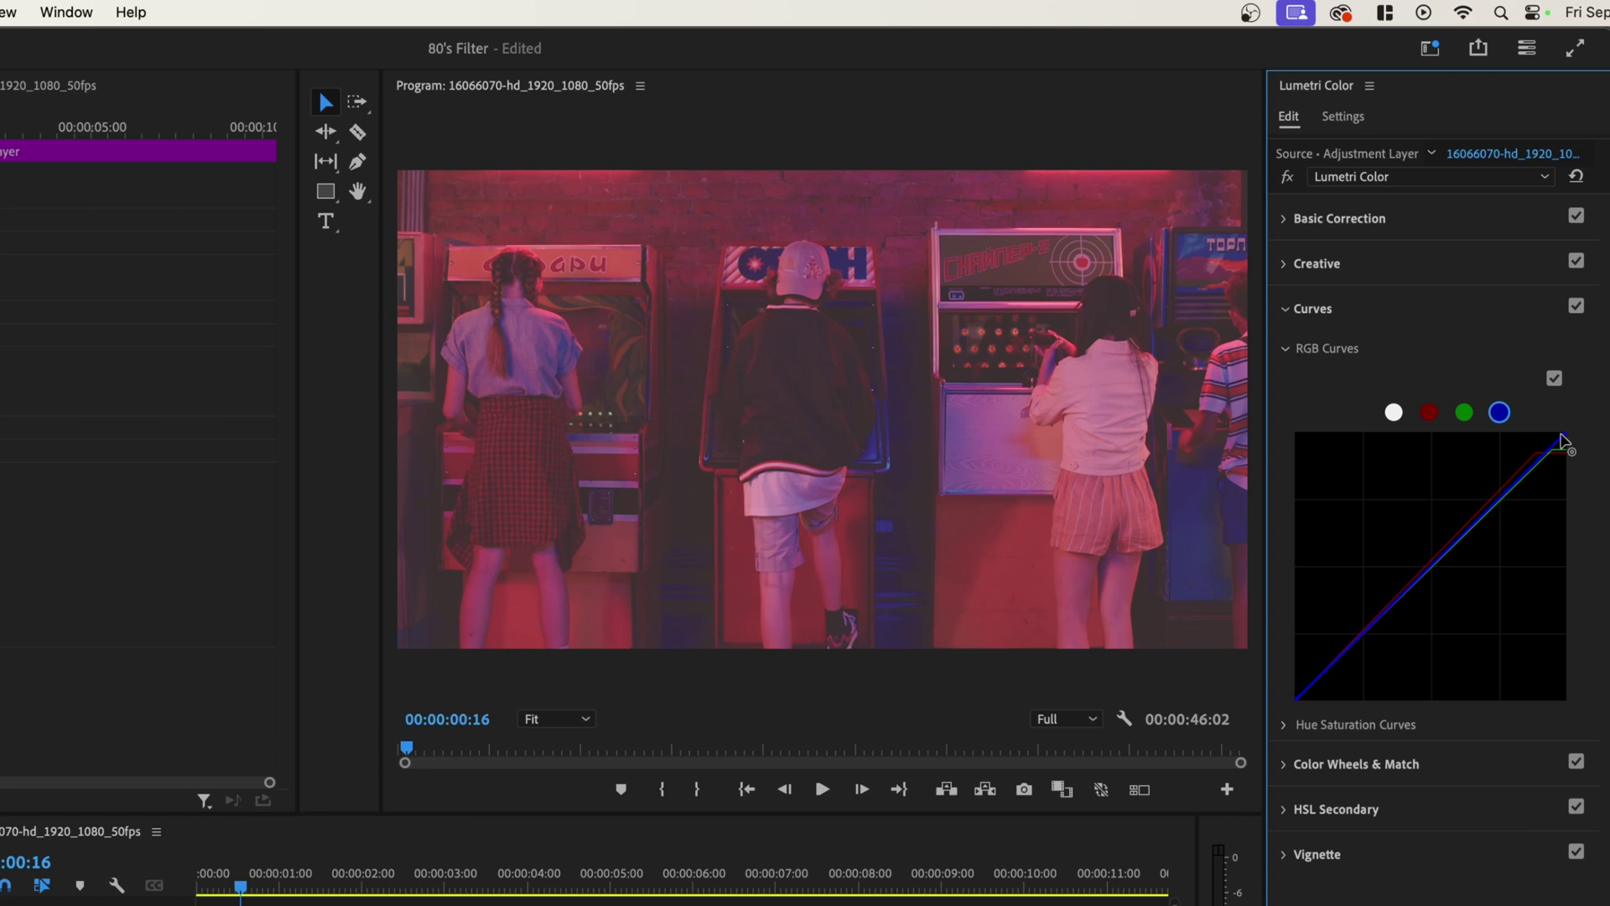
pyautogui.moveTo(1563, 439); pyautogui.dragTo(1551, 440)
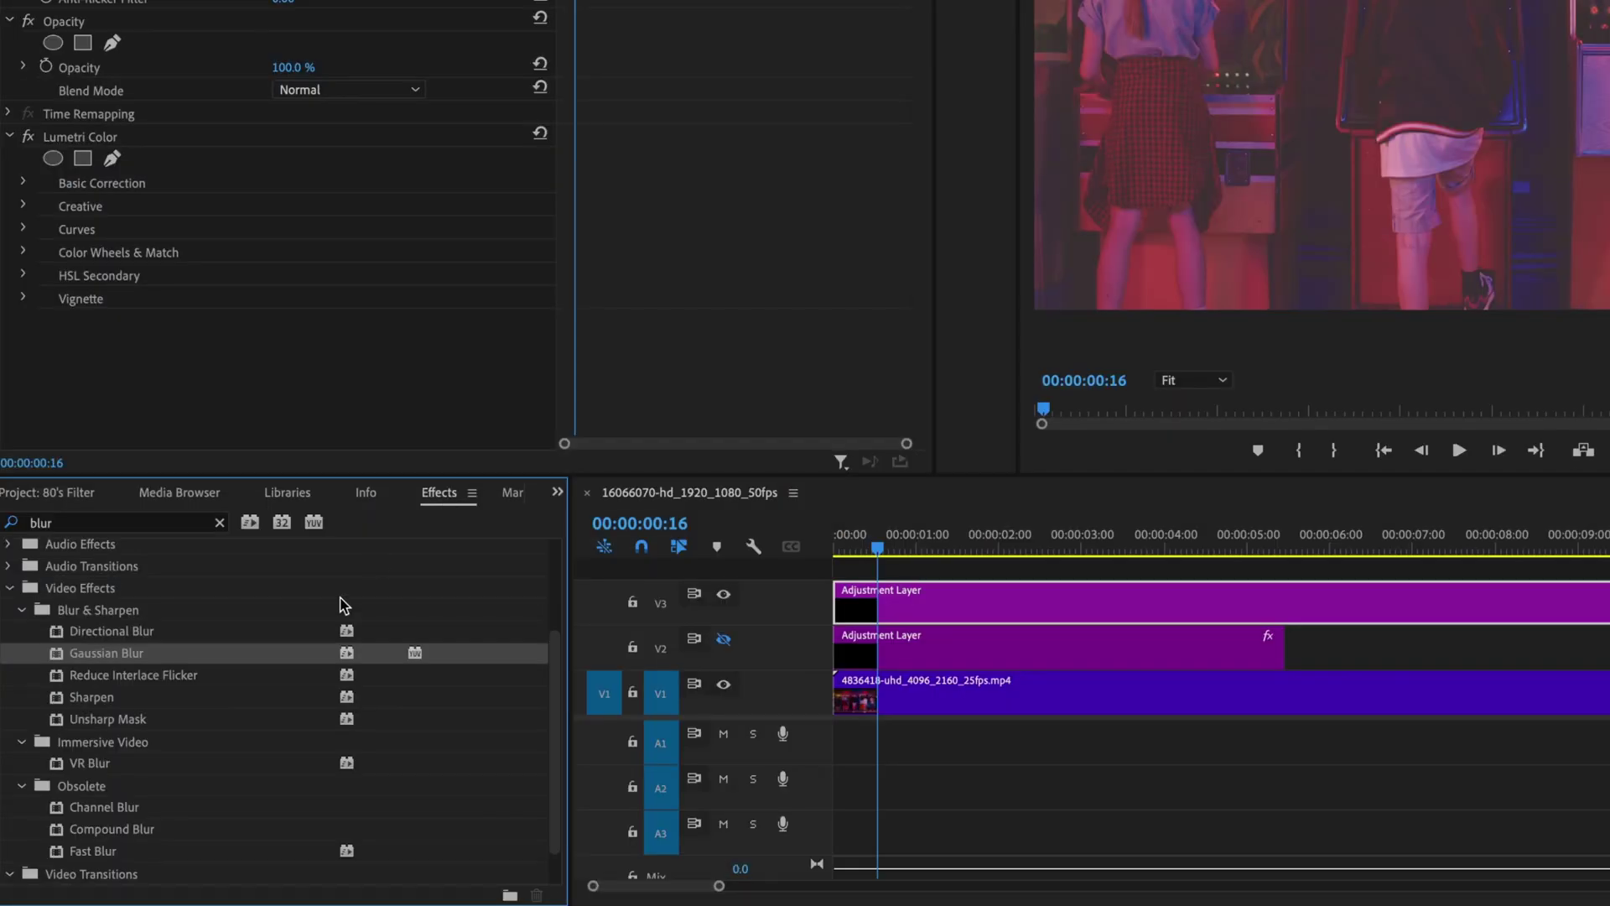
# Apply the Noise effect to the arcade clip with Amount of Noise at 25%.
pyautogui.click(106, 527)
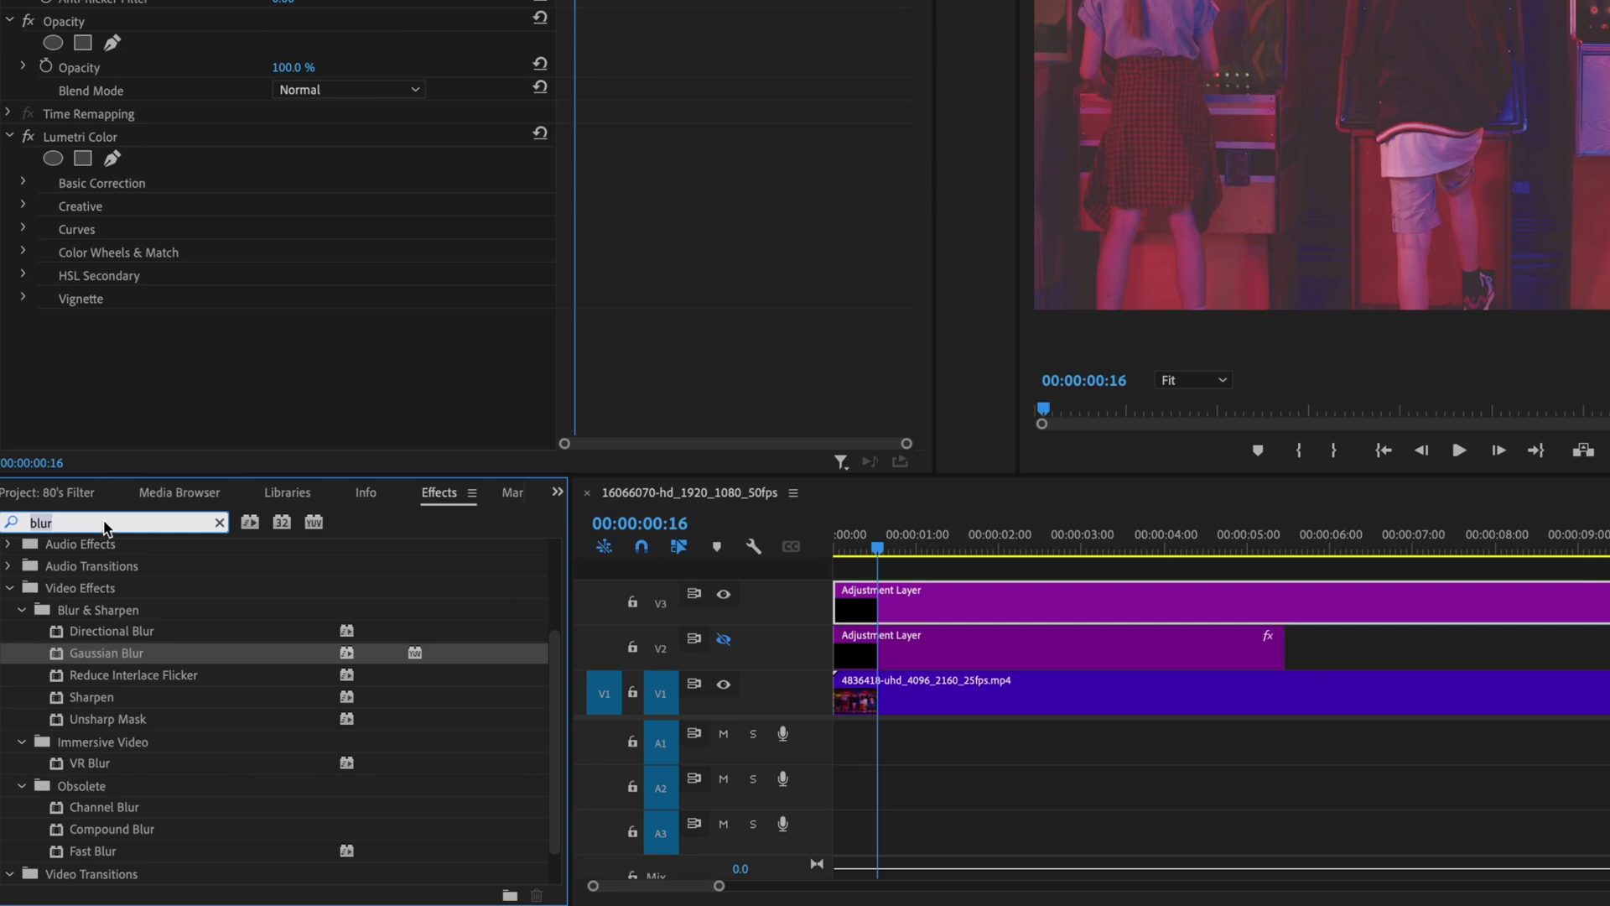
pyautogui.write('noise')
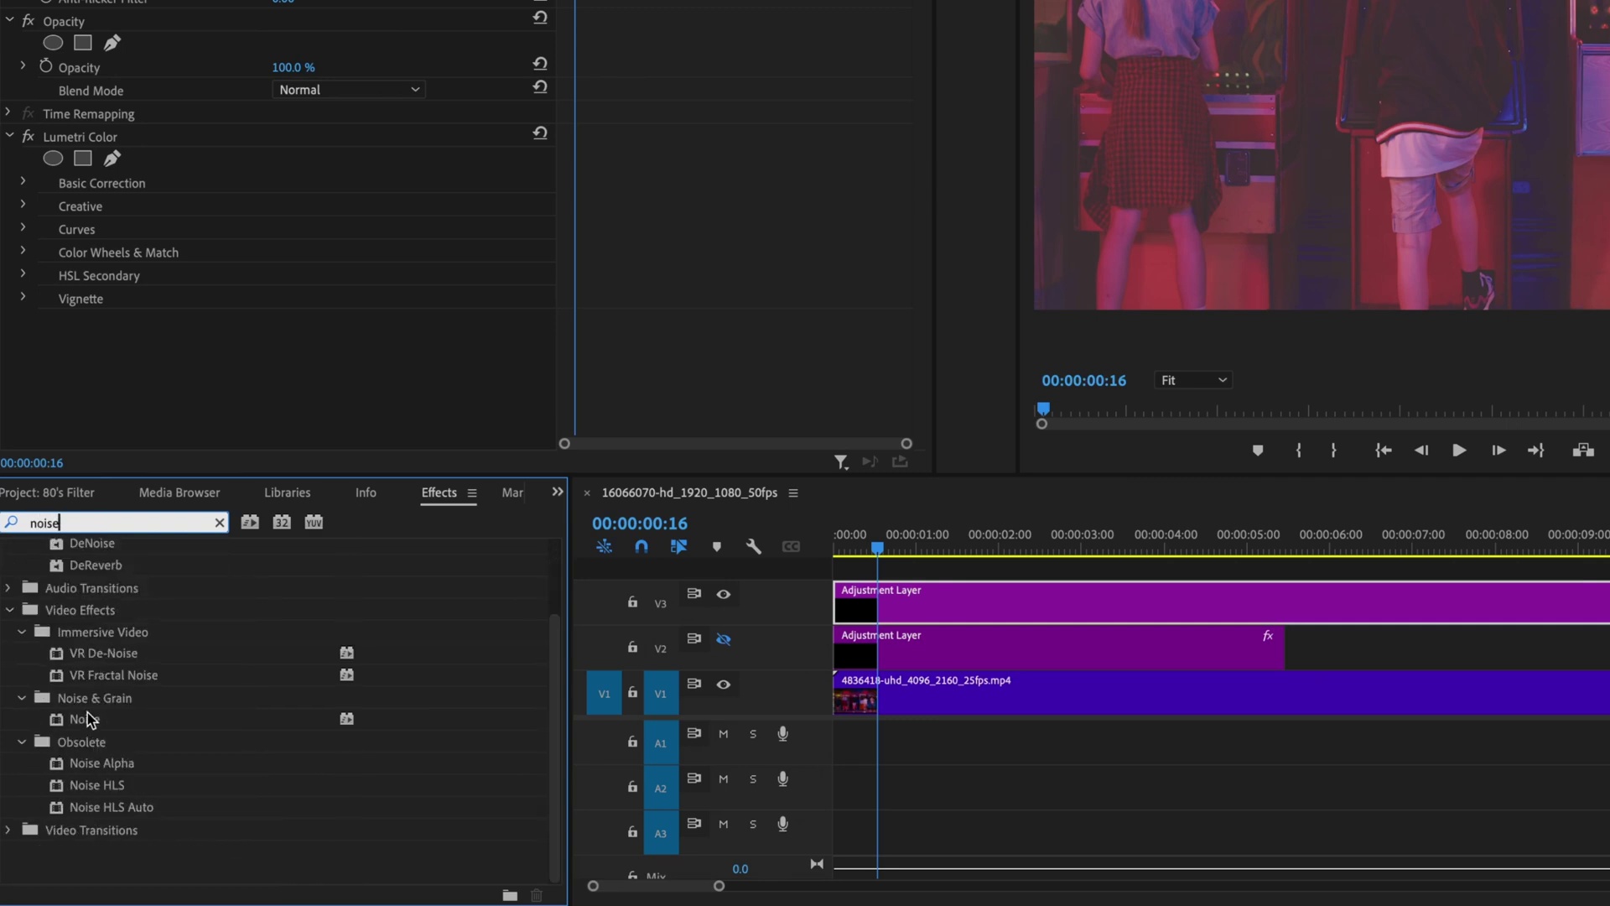
pyautogui.moveTo(90, 719); pyautogui.dragTo(968, 698)
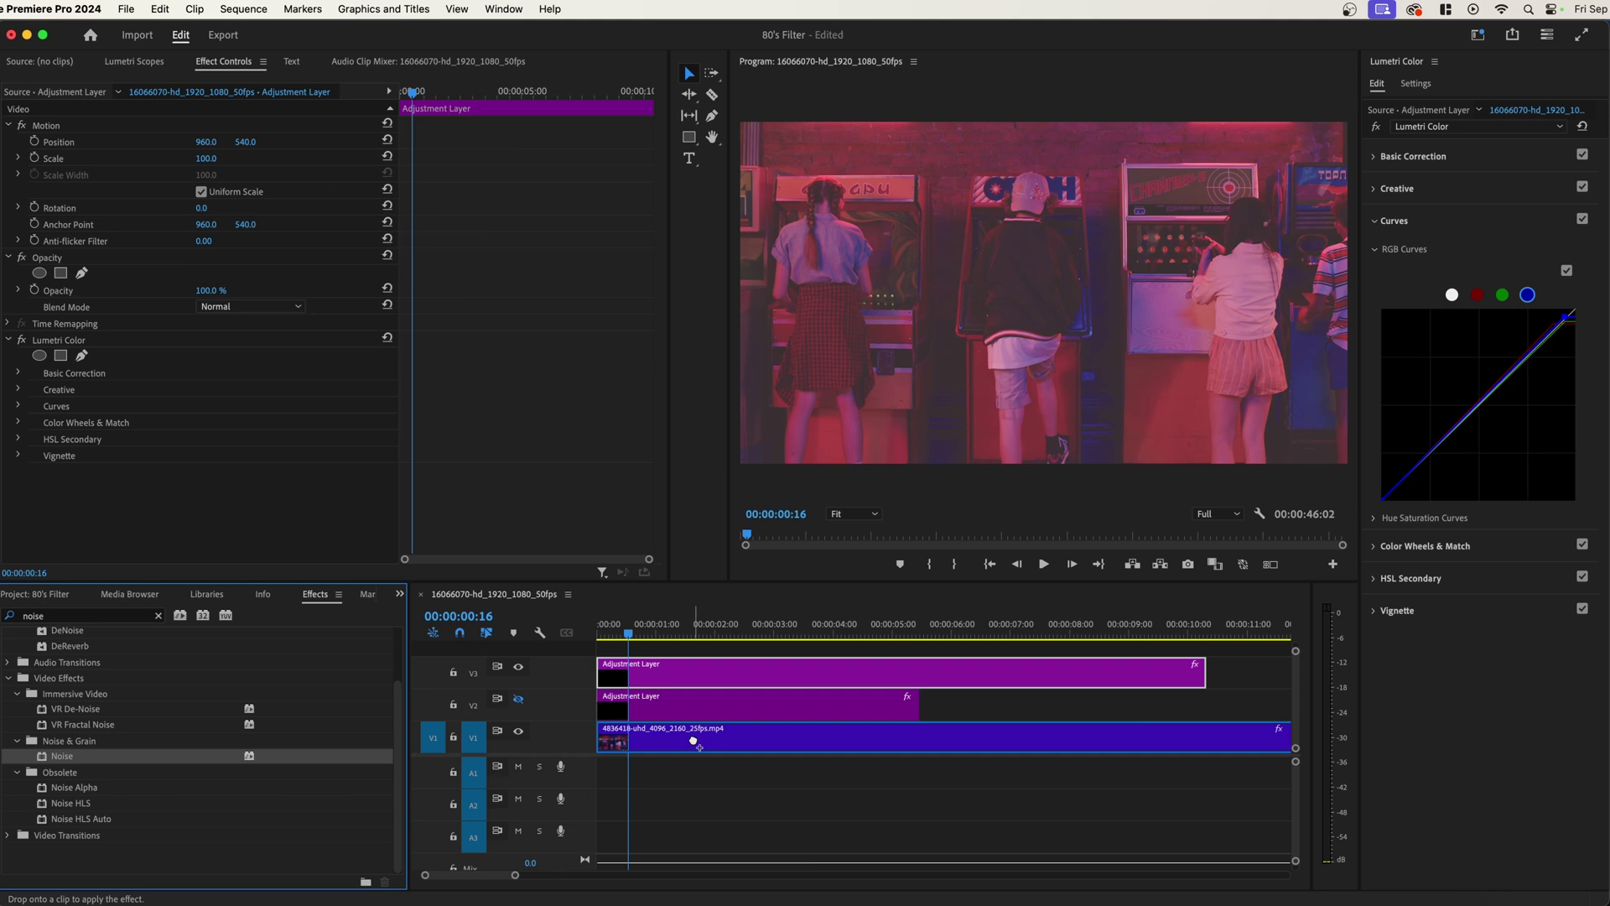
pyautogui.moveTo(693, 741); pyautogui.dragTo(679, 743)
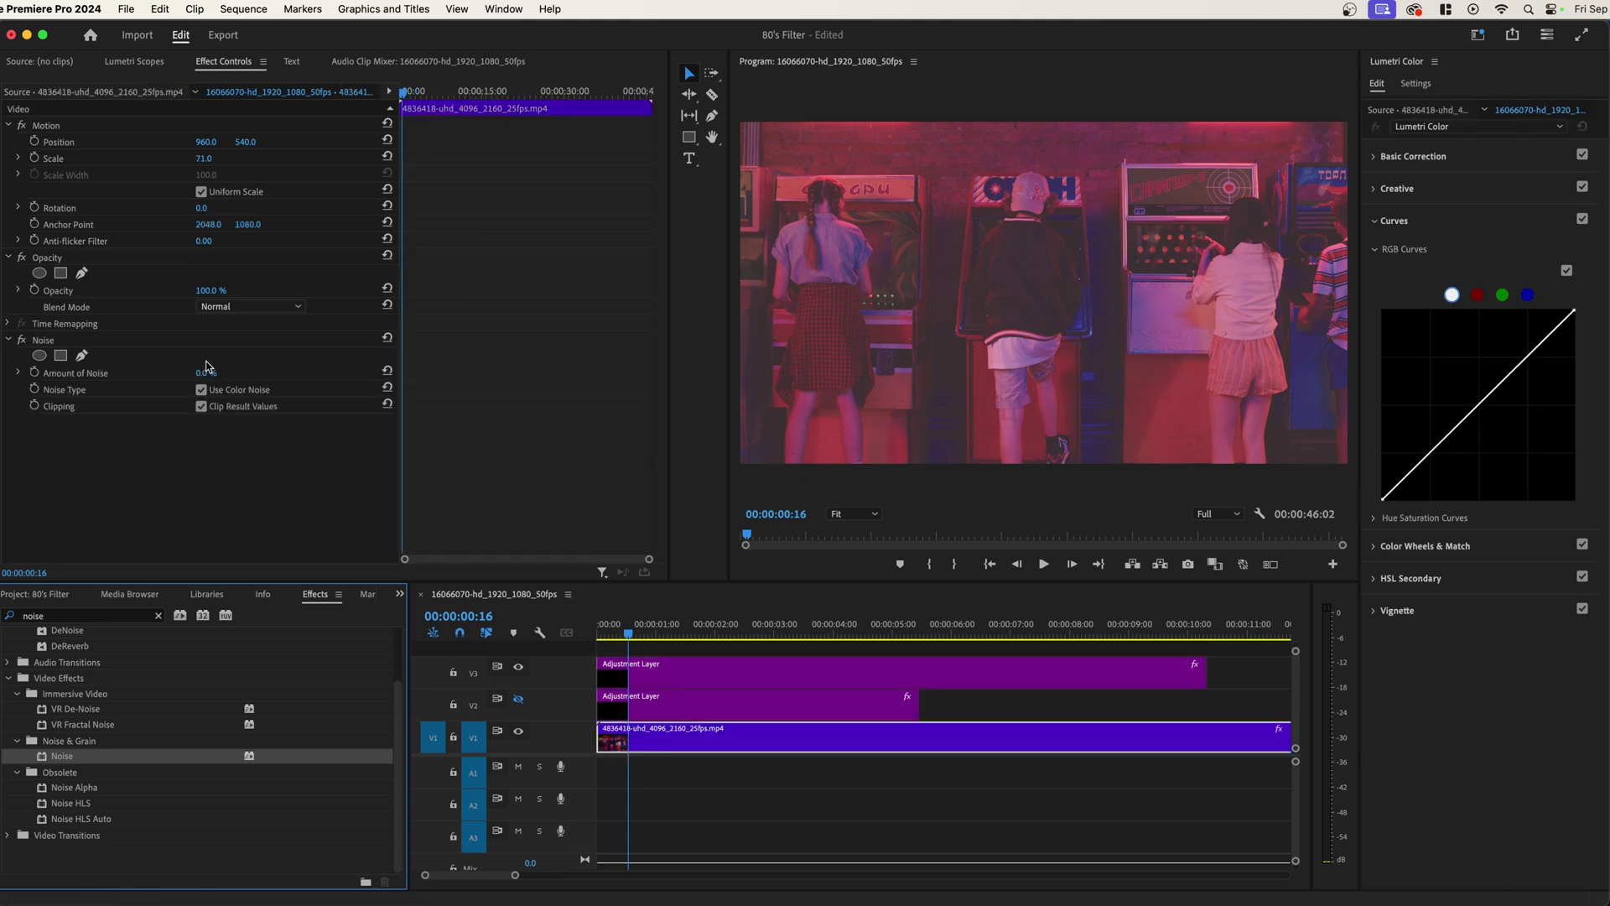
pyautogui.moveTo(202, 375); pyautogui.dragTo(243, 375)
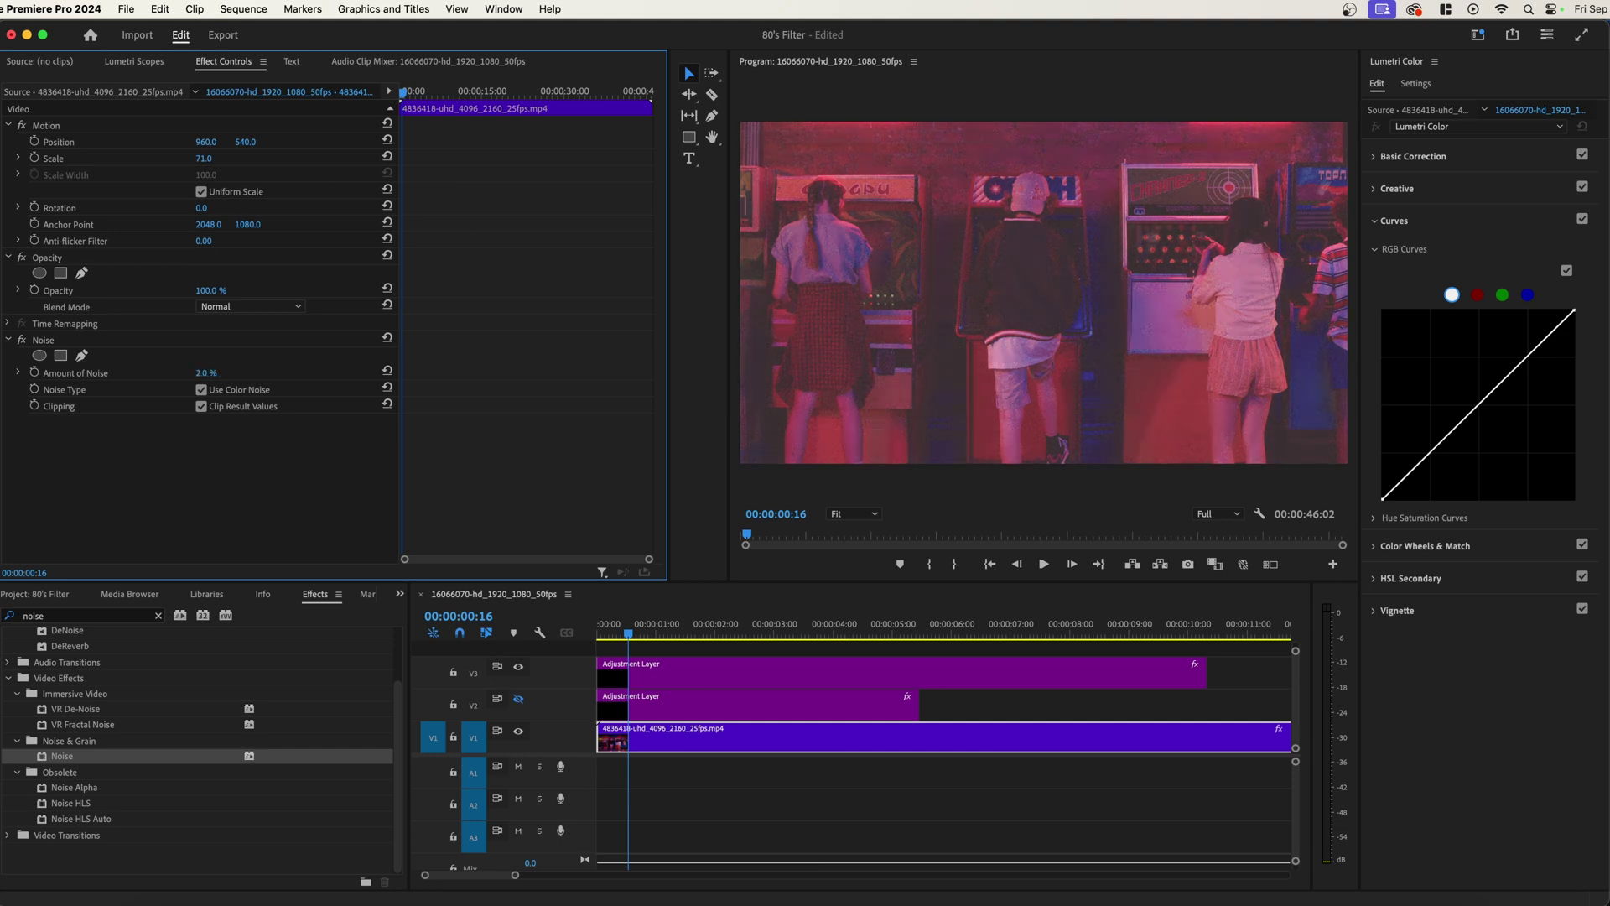
pyautogui.moveTo(208, 372); pyautogui.dragTo(243, 372)
# Preview the grainy, magenta-tinted clip in the maximized Program Monitor, then restore the panels.
pyautogui.click(894, 298)
pyautogui.press('`')
pyautogui.press('space')
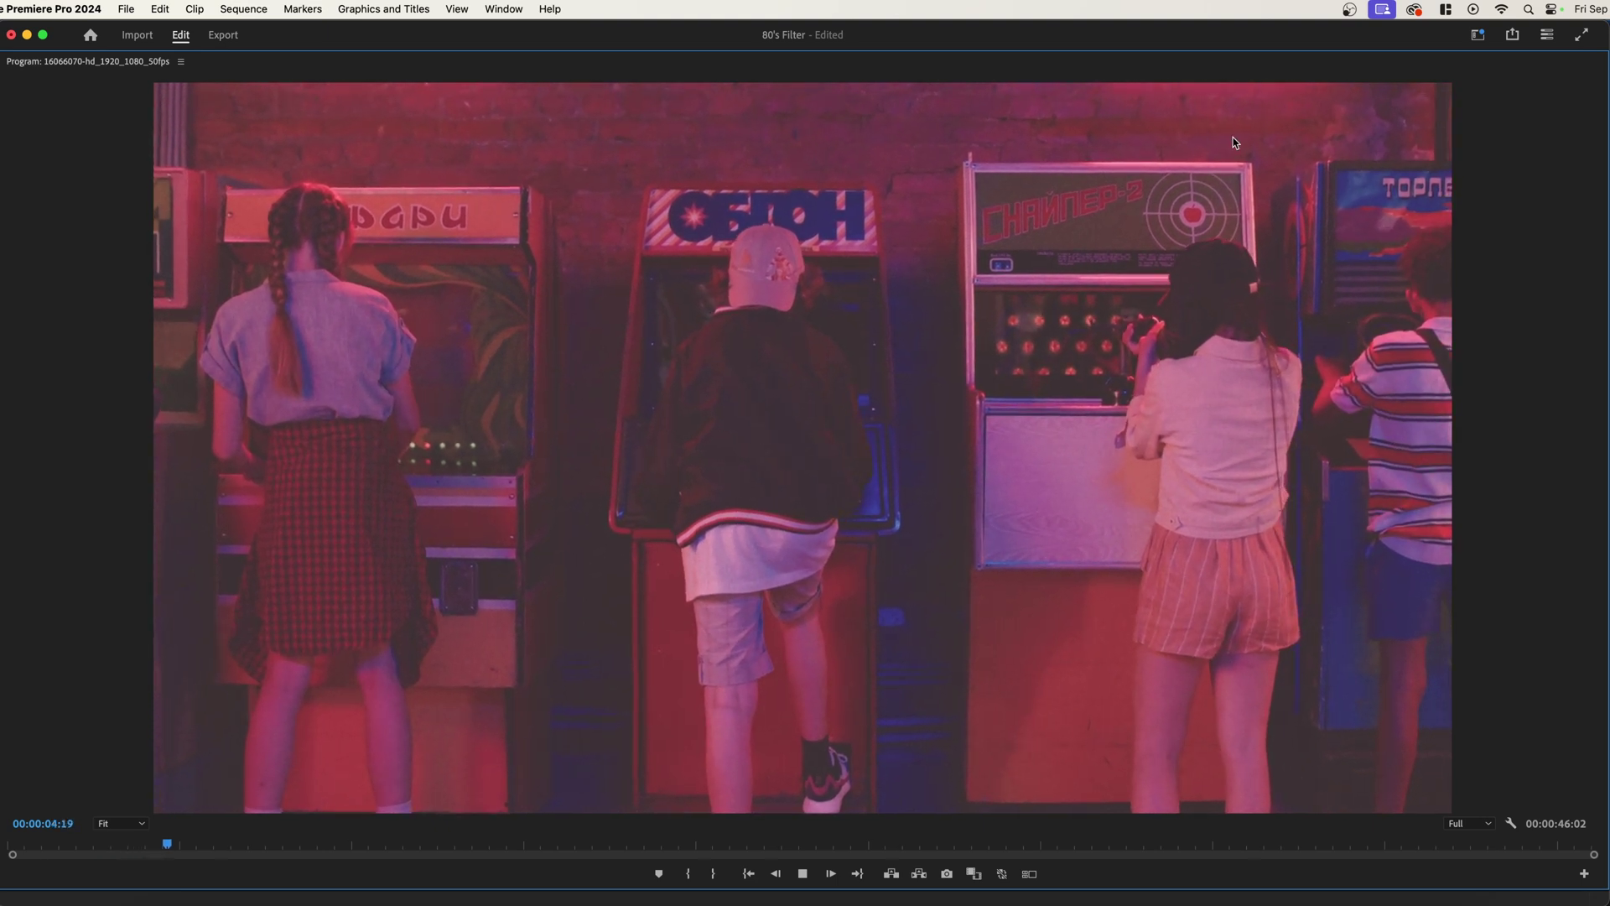
pyautogui.press('space')
pyautogui.press('`')
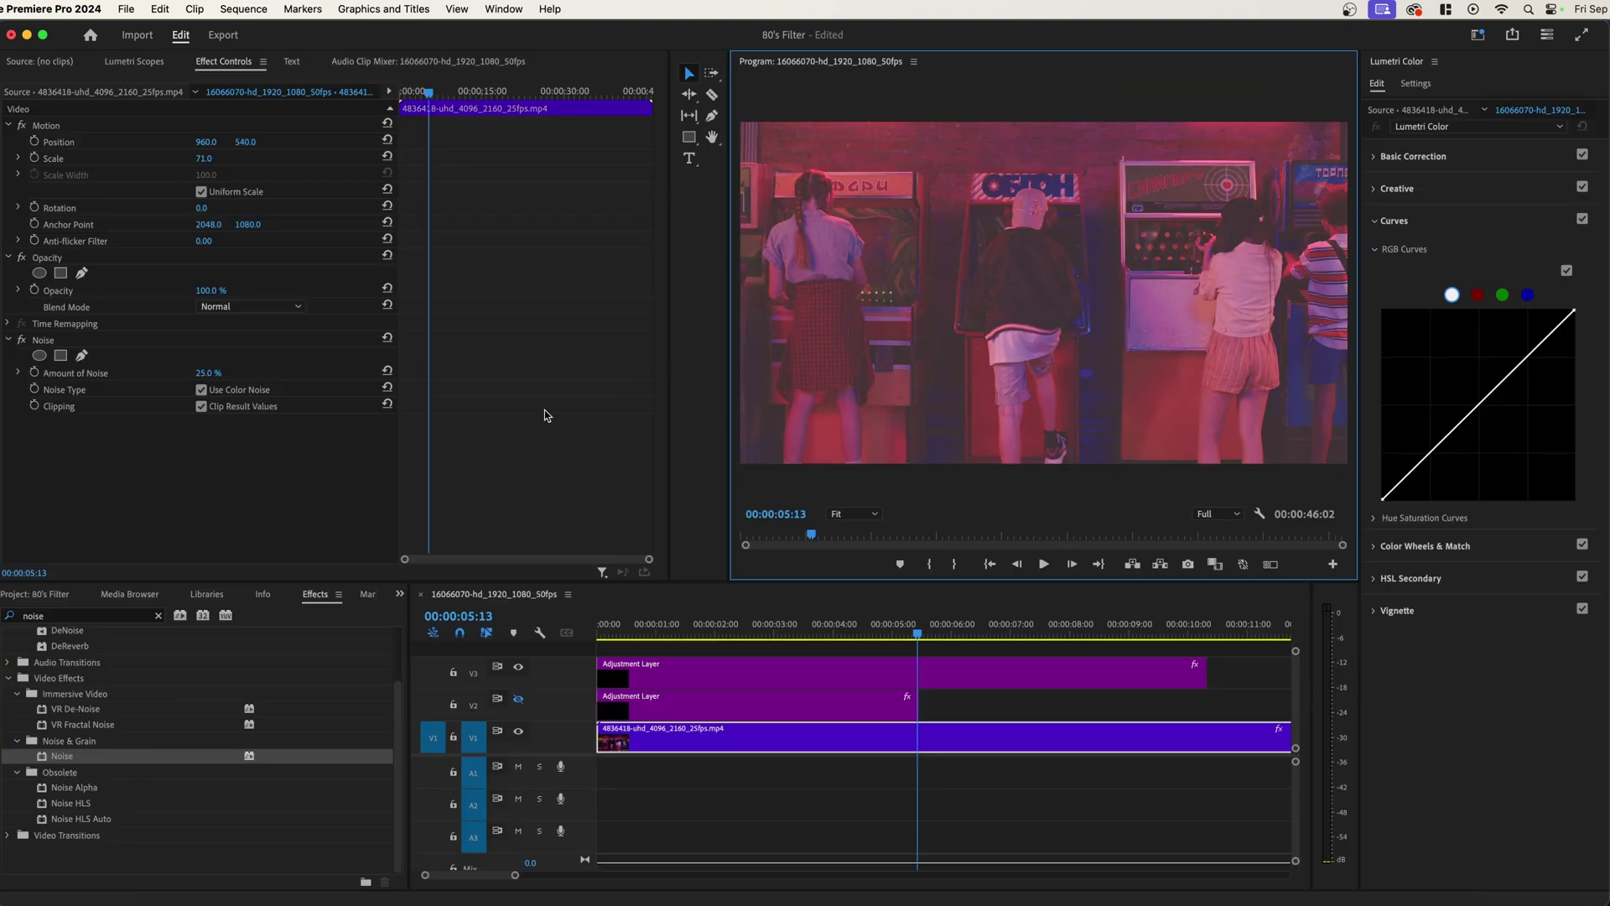
# Apply the Mosaic effect to the V3 adjustment layer.
pyautogui.click(82, 621)
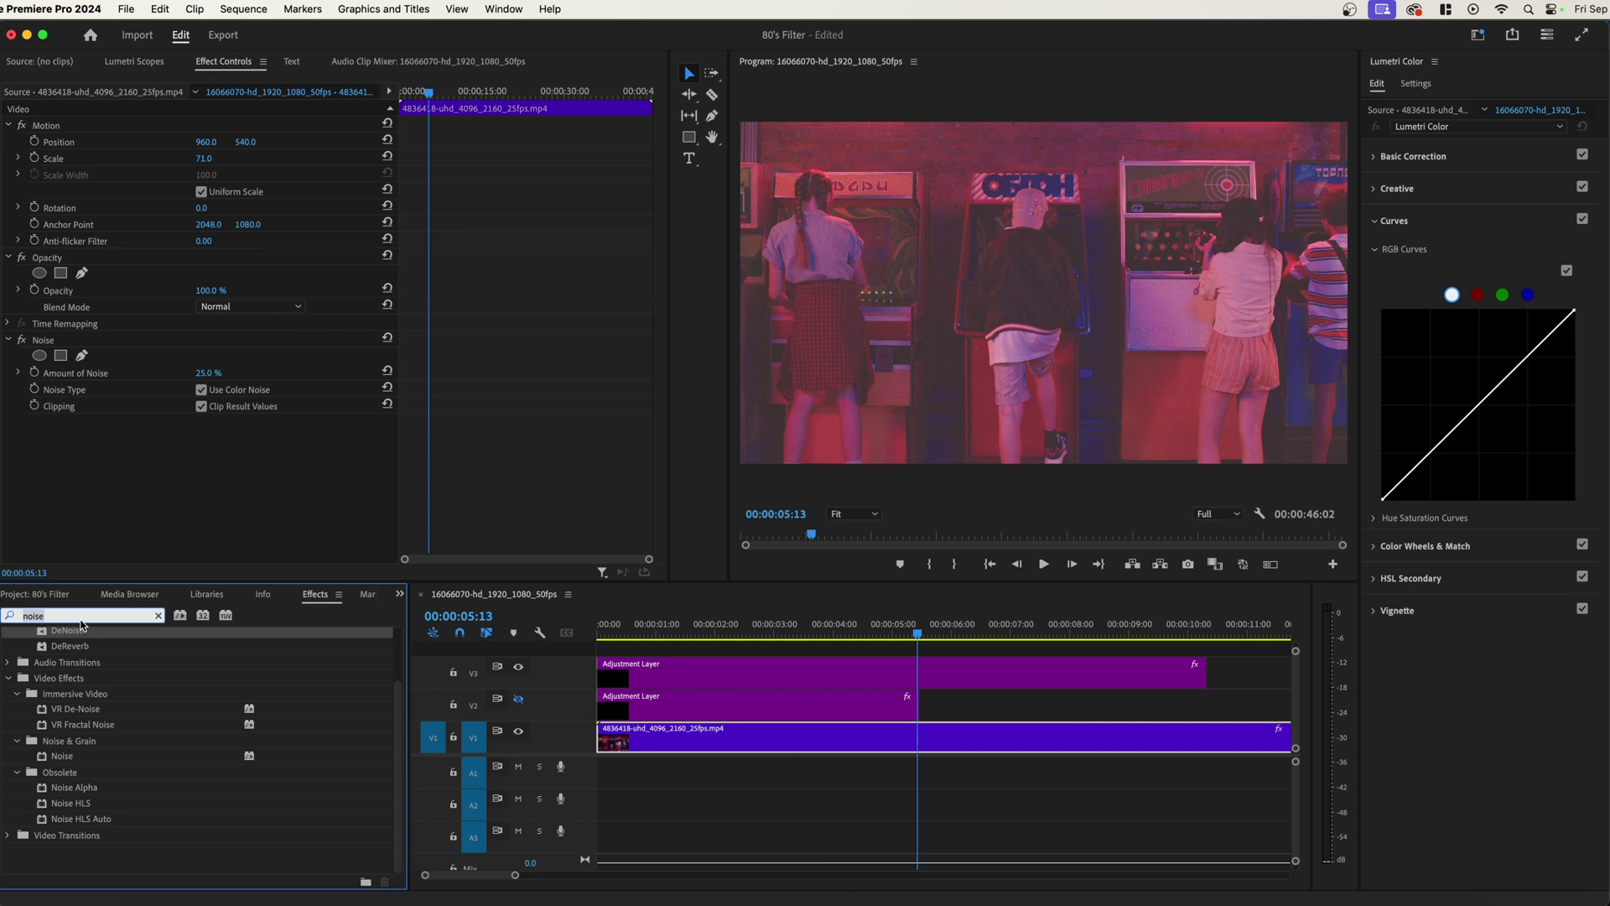
pyautogui.write('mosa')
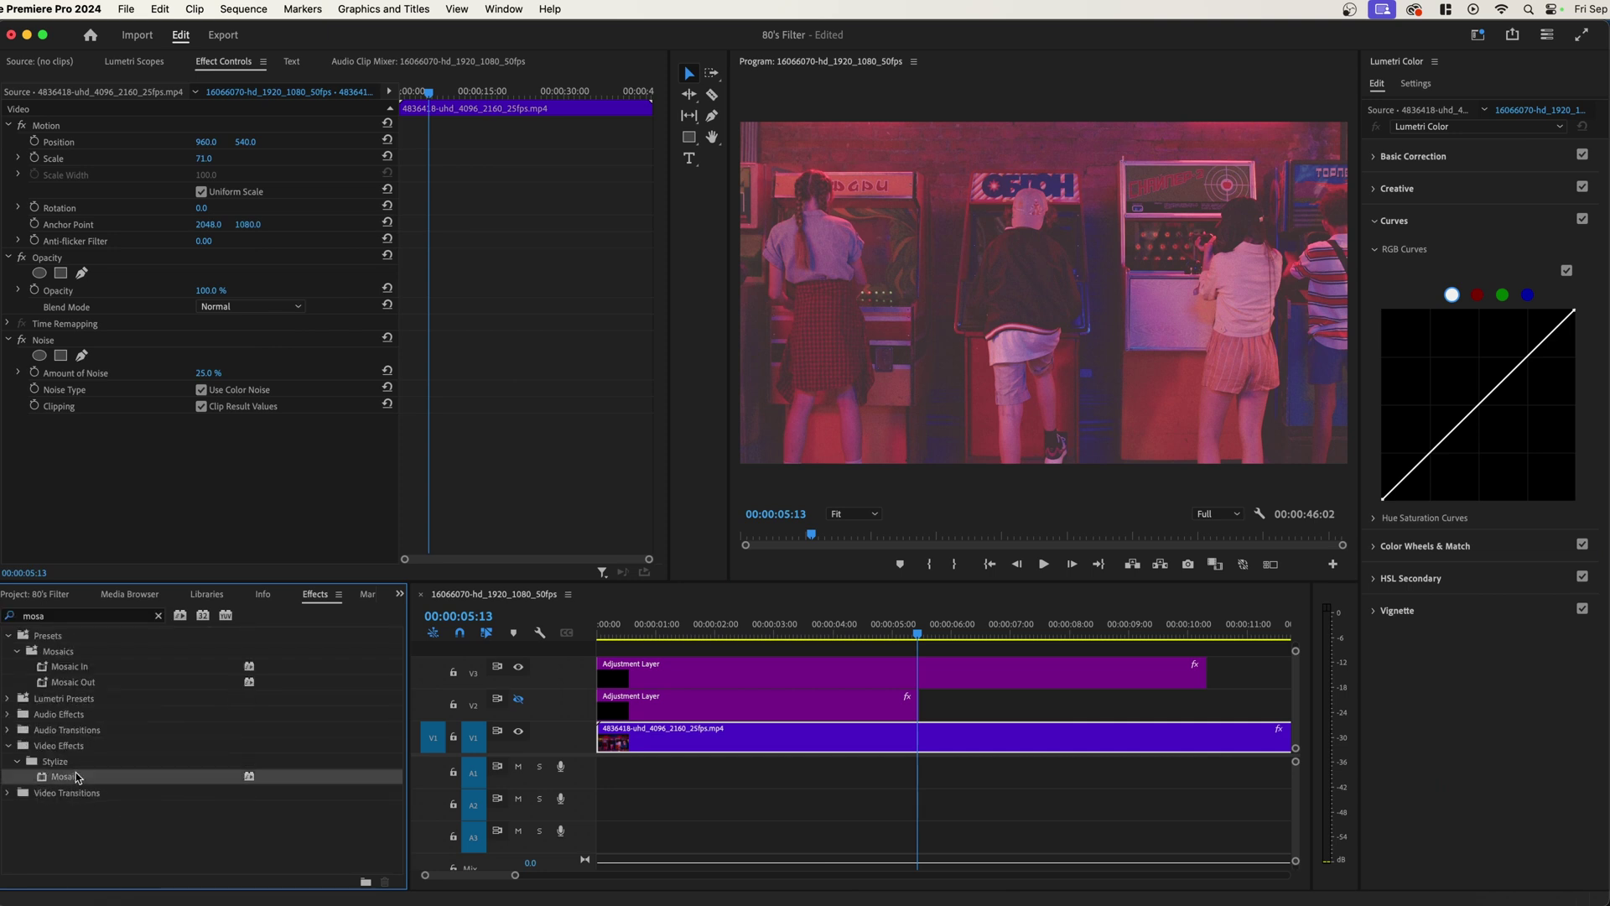
pyautogui.moveTo(75, 775); pyautogui.dragTo(759, 679)
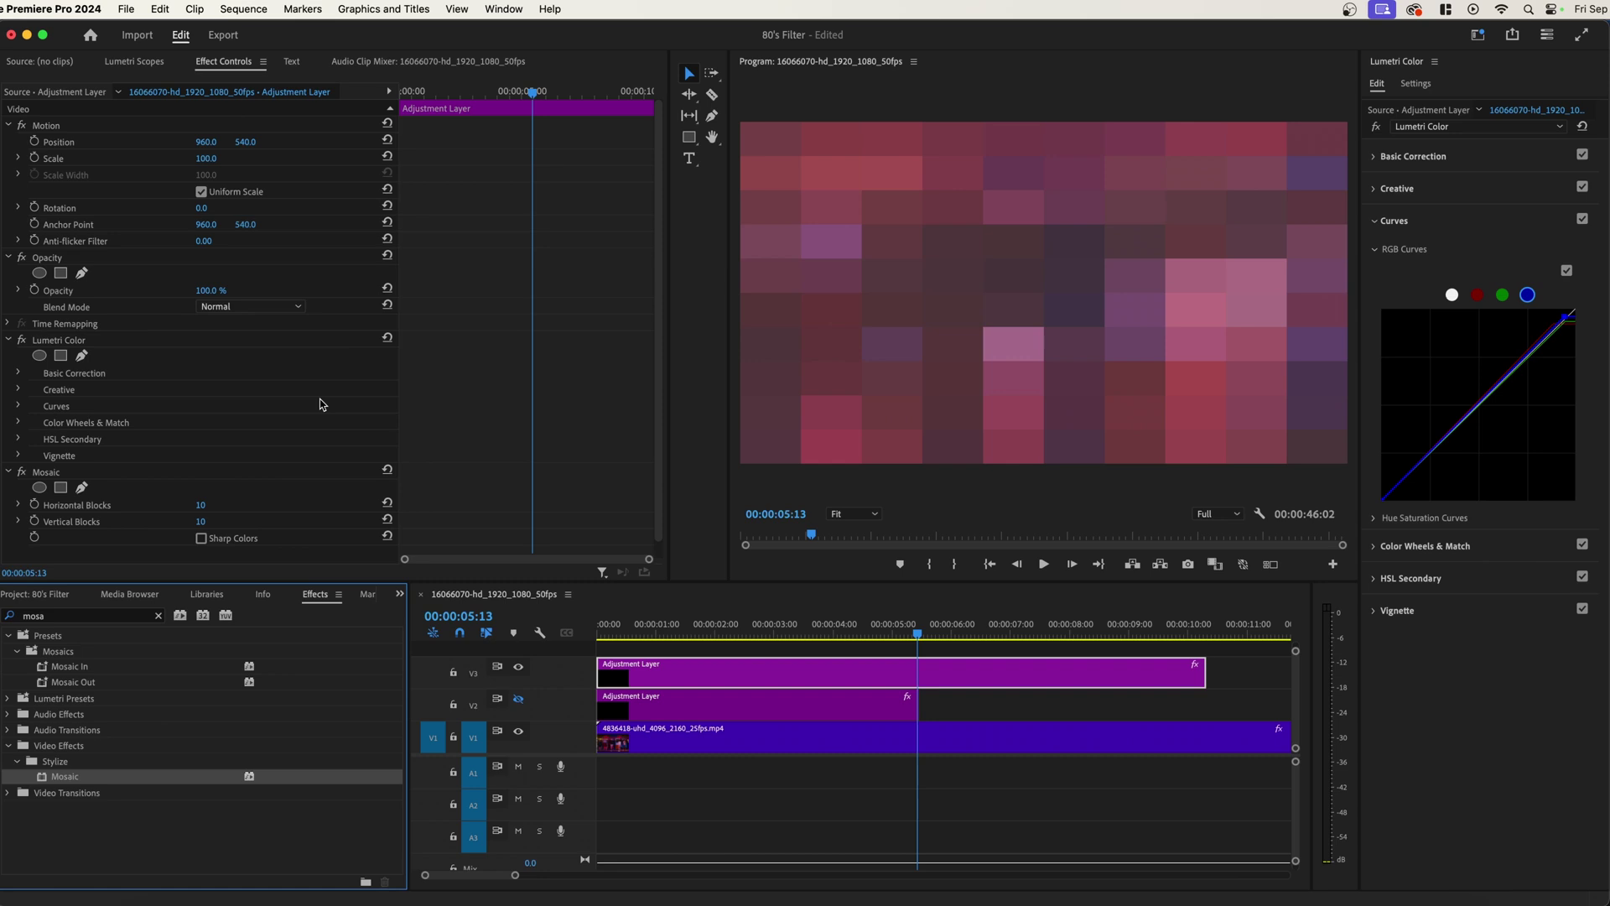
# Move the playhead to 00:00:06:16 and open Sequence Settings.
pyautogui.click(980, 632)
pyautogui.click(243, 9)
pyautogui.click(252, 31)
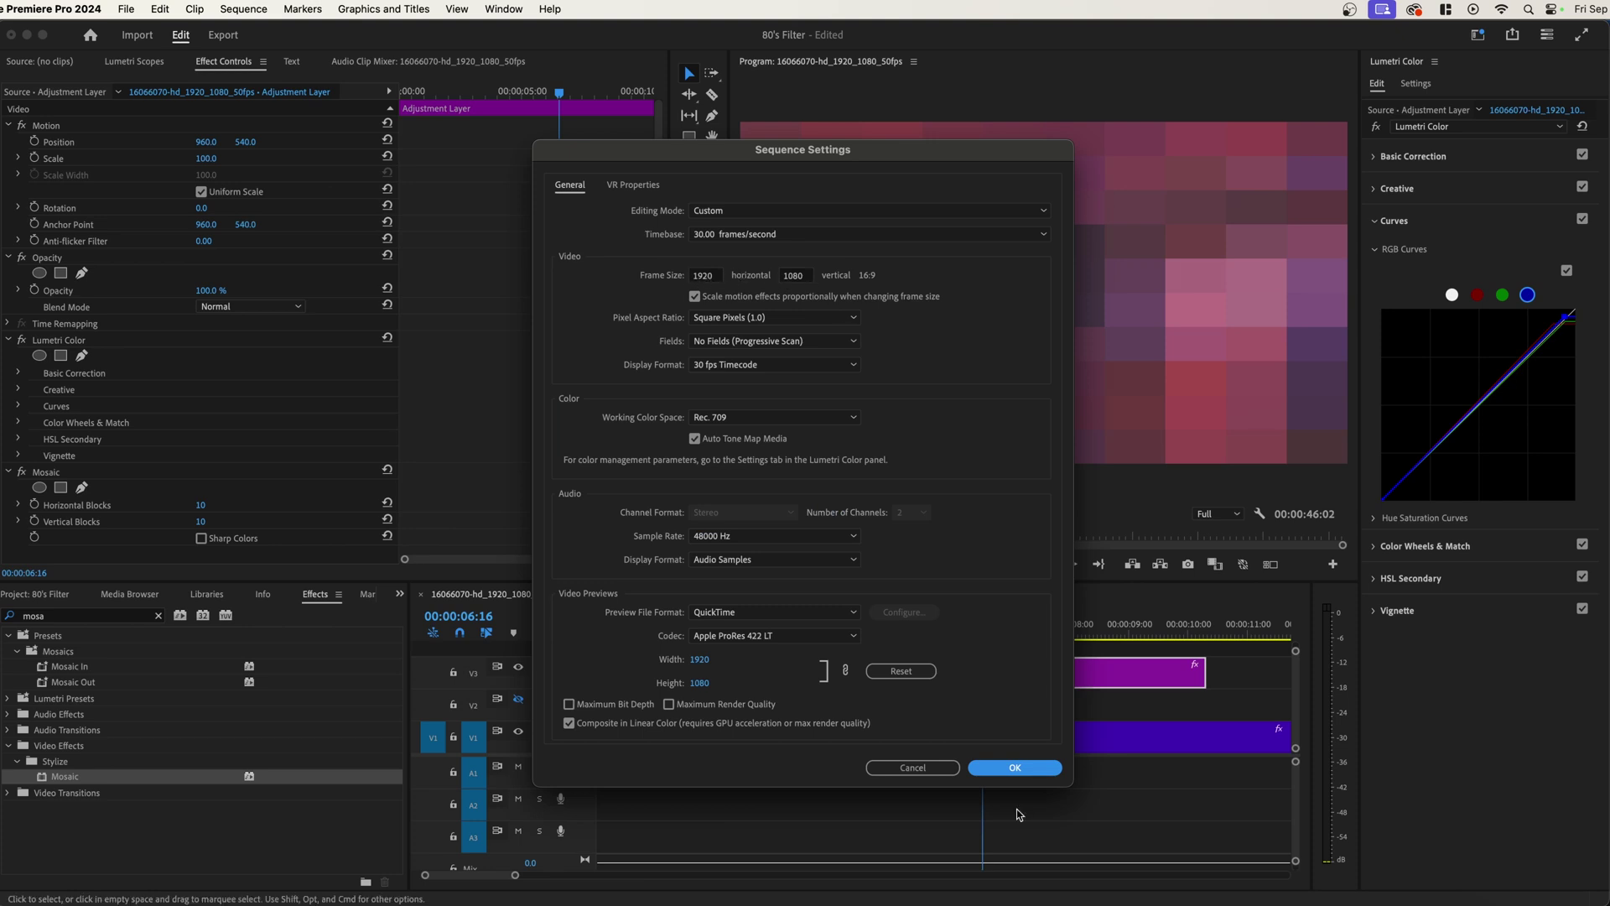
# Cancel Sequence Settings, raise Mosaic vertical and horizontal blocks, and check the maximized preview.
pyautogui.click(946, 768)
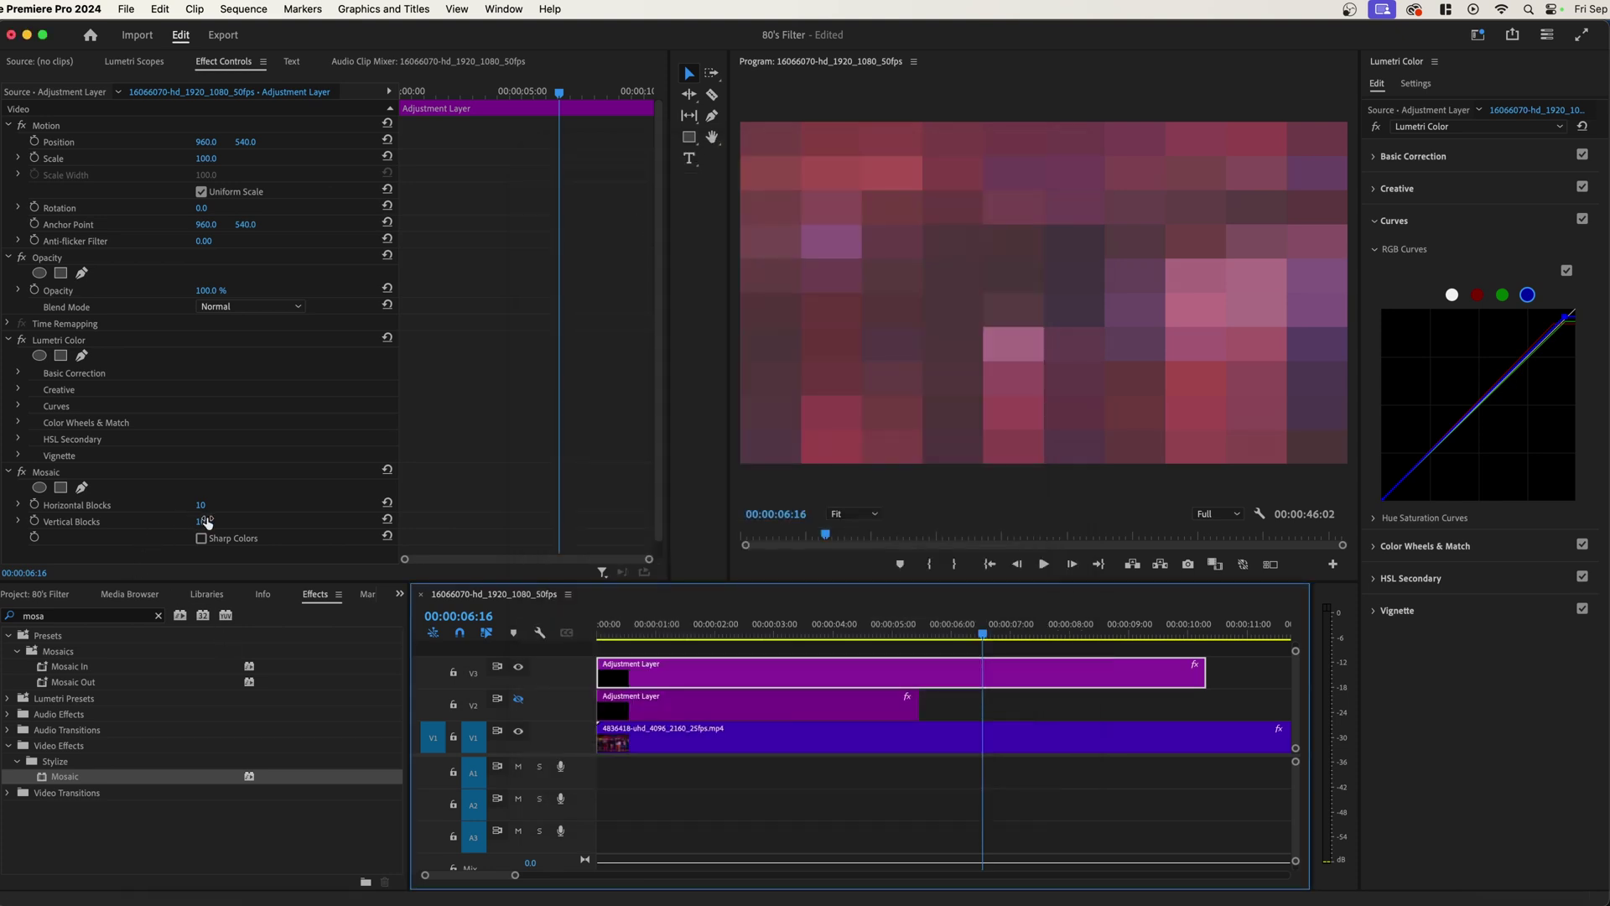
pyautogui.moveTo(205, 520); pyautogui.dragTo(469, 520)
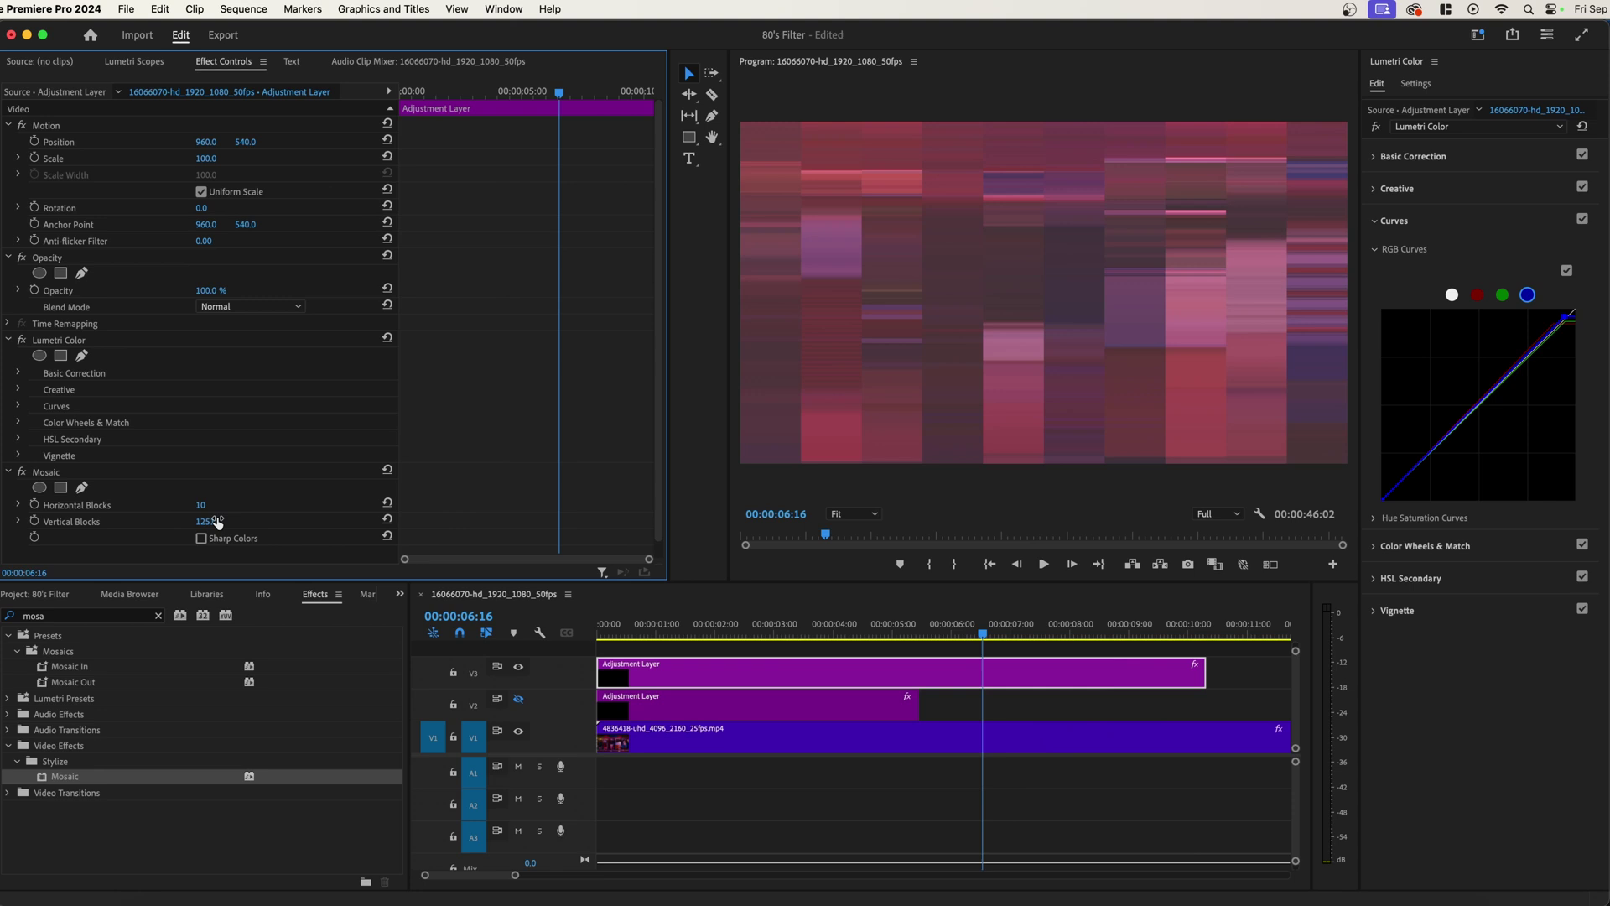
pyautogui.moveTo(202, 505); pyautogui.dragTo(788, 505)
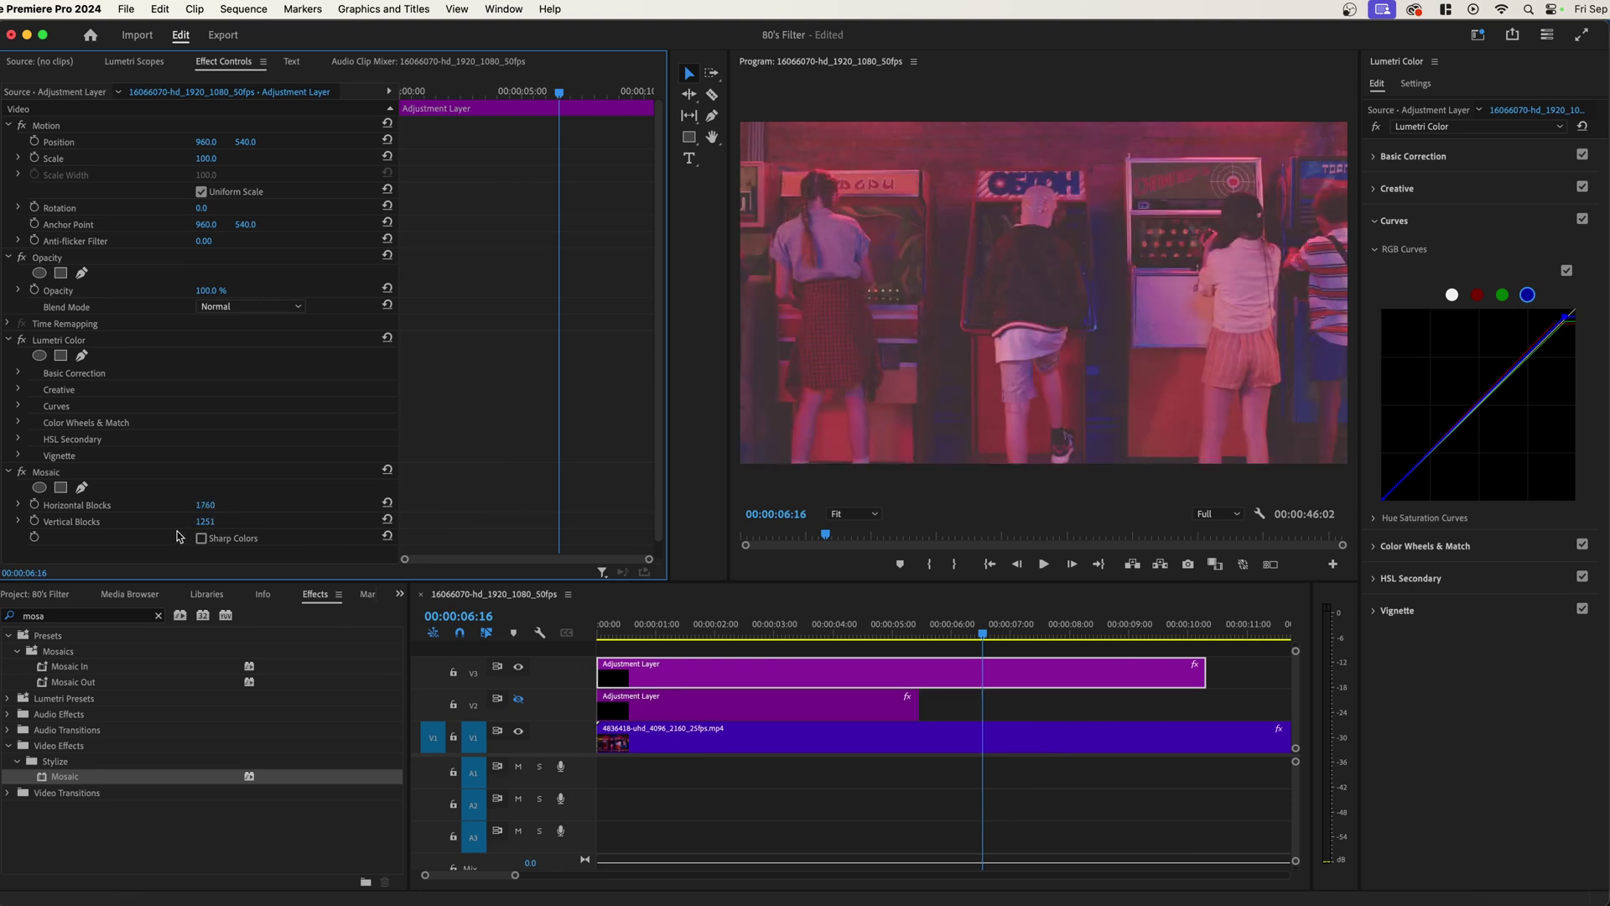
pyautogui.click(953, 389)
pyautogui.press('`')
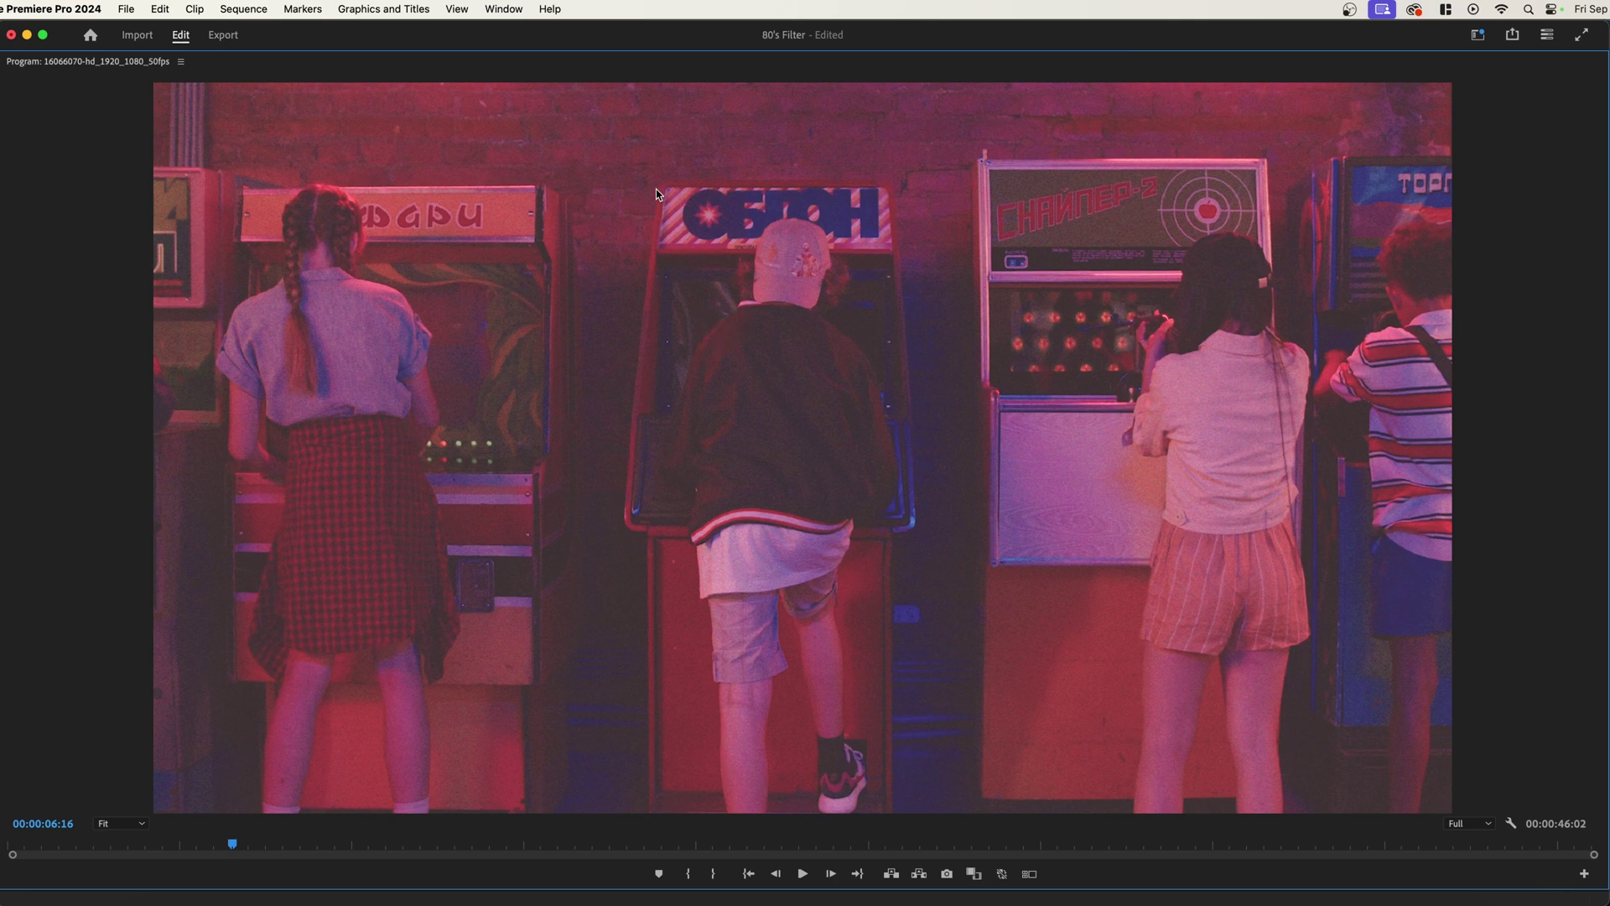
pyautogui.press('`')
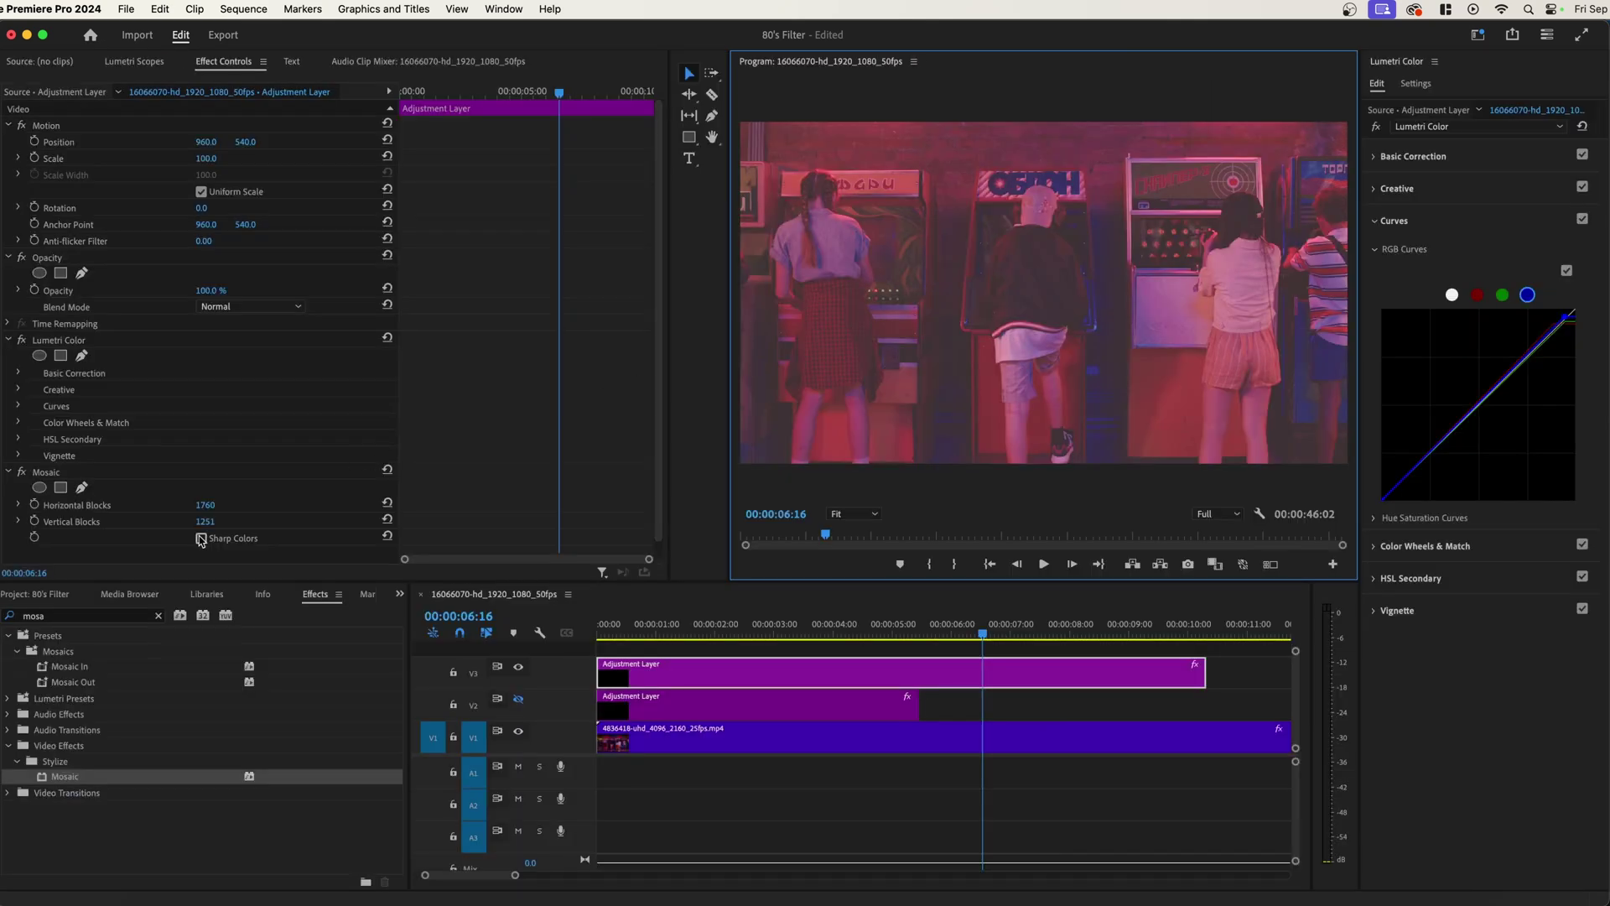
# Fine-tune Mosaic horizontal blocks to 451 for a subtler pixelation.
pyautogui.click(207, 523)
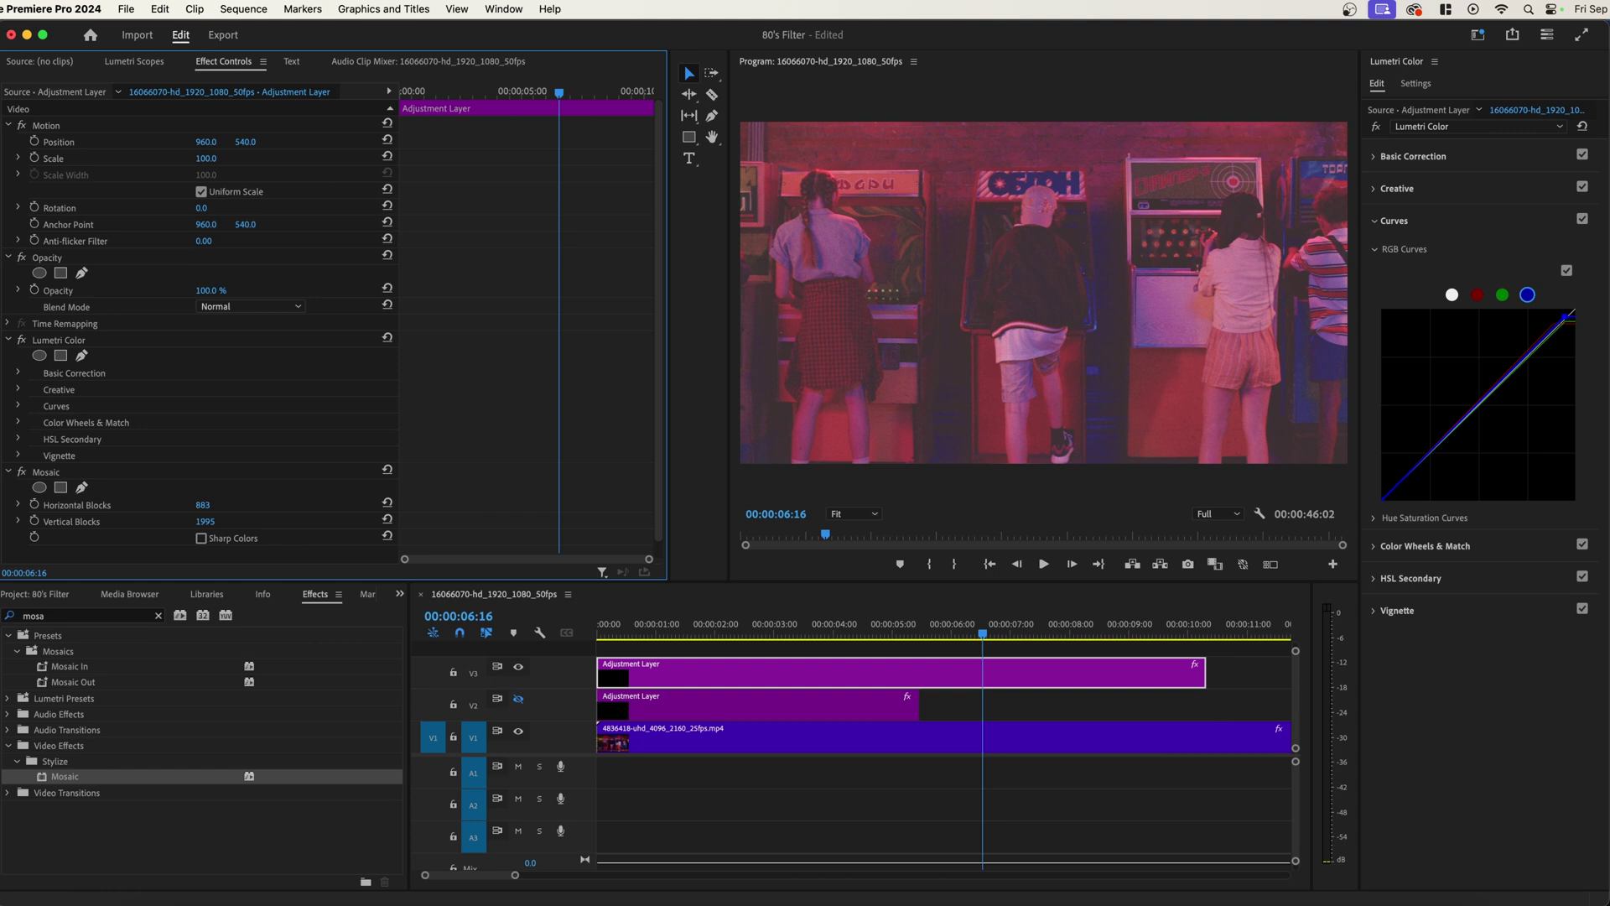
pyautogui.moveTo(203, 505)
pyautogui.mouseDown()
pyautogui.moveTo(67, 505)
pyautogui.moveTo(234, 505)
pyautogui.mouseUp()
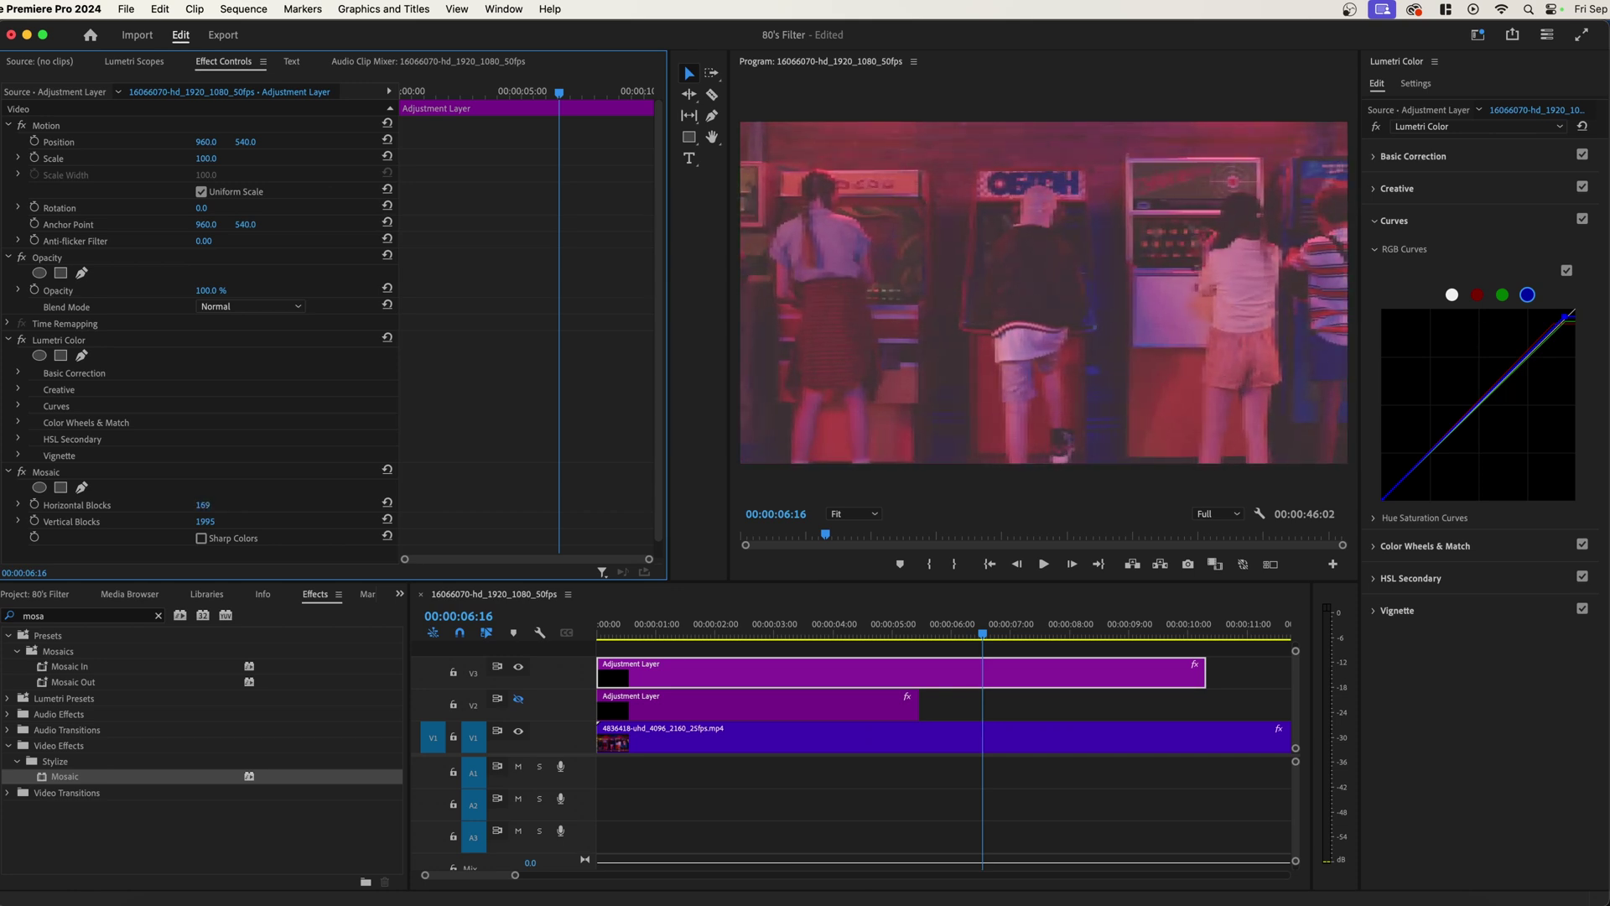
pyautogui.moveTo(259, 505); pyautogui.dragTo(305, 505)
# Play the subtly mosaicked clip in the maximized Program Monitor to check the look.
pyautogui.click(966, 370)
pyautogui.press('`')
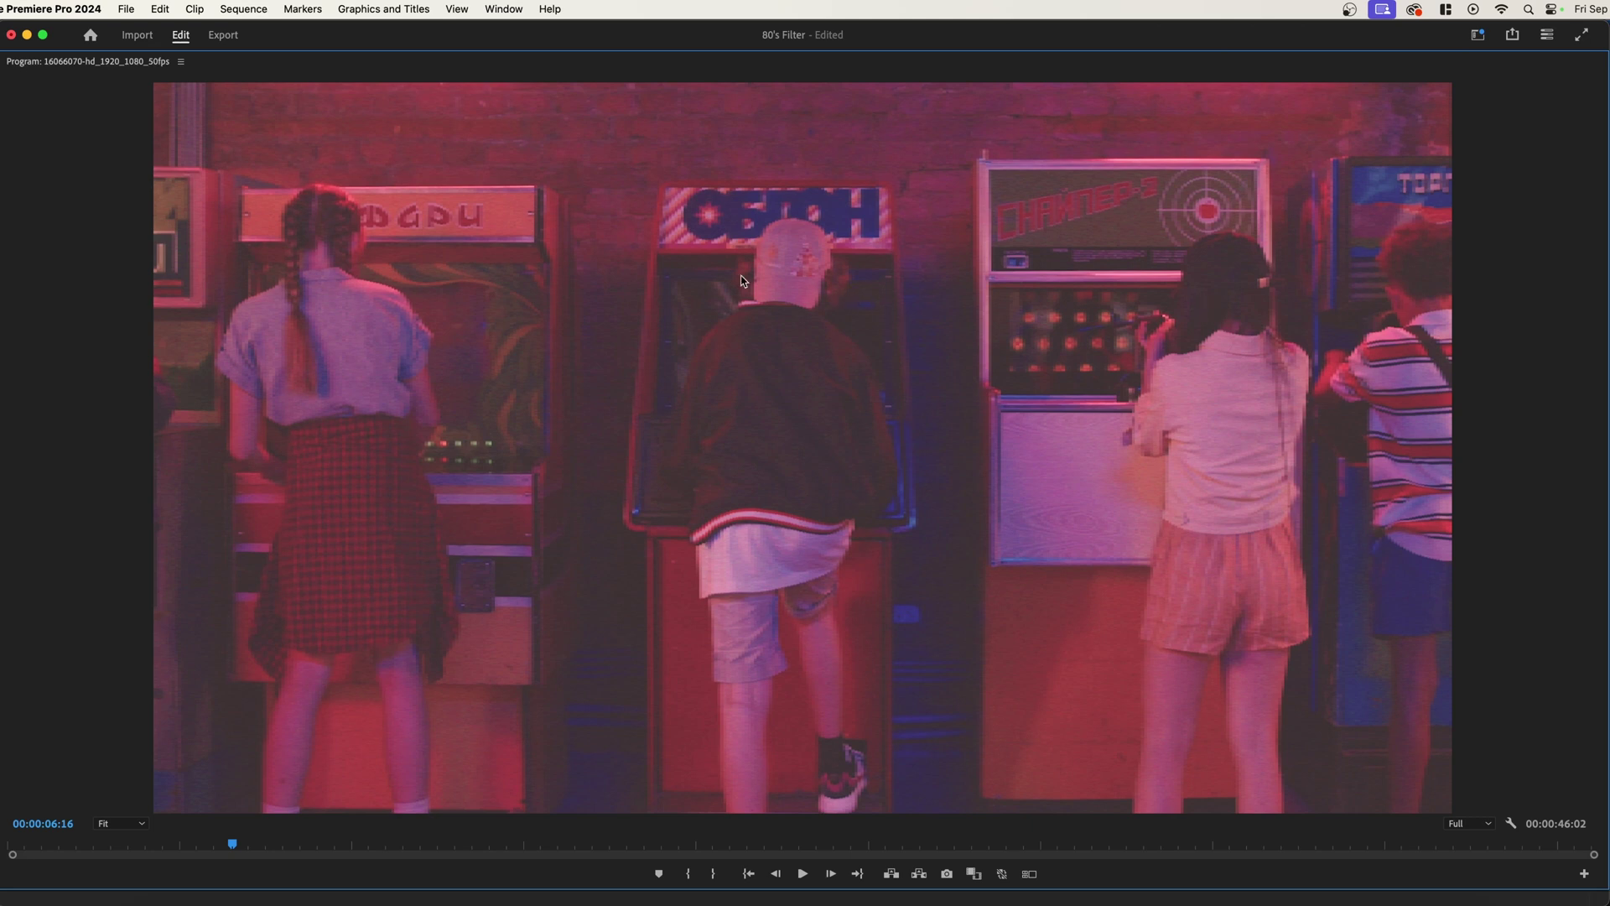
pyautogui.press('space')
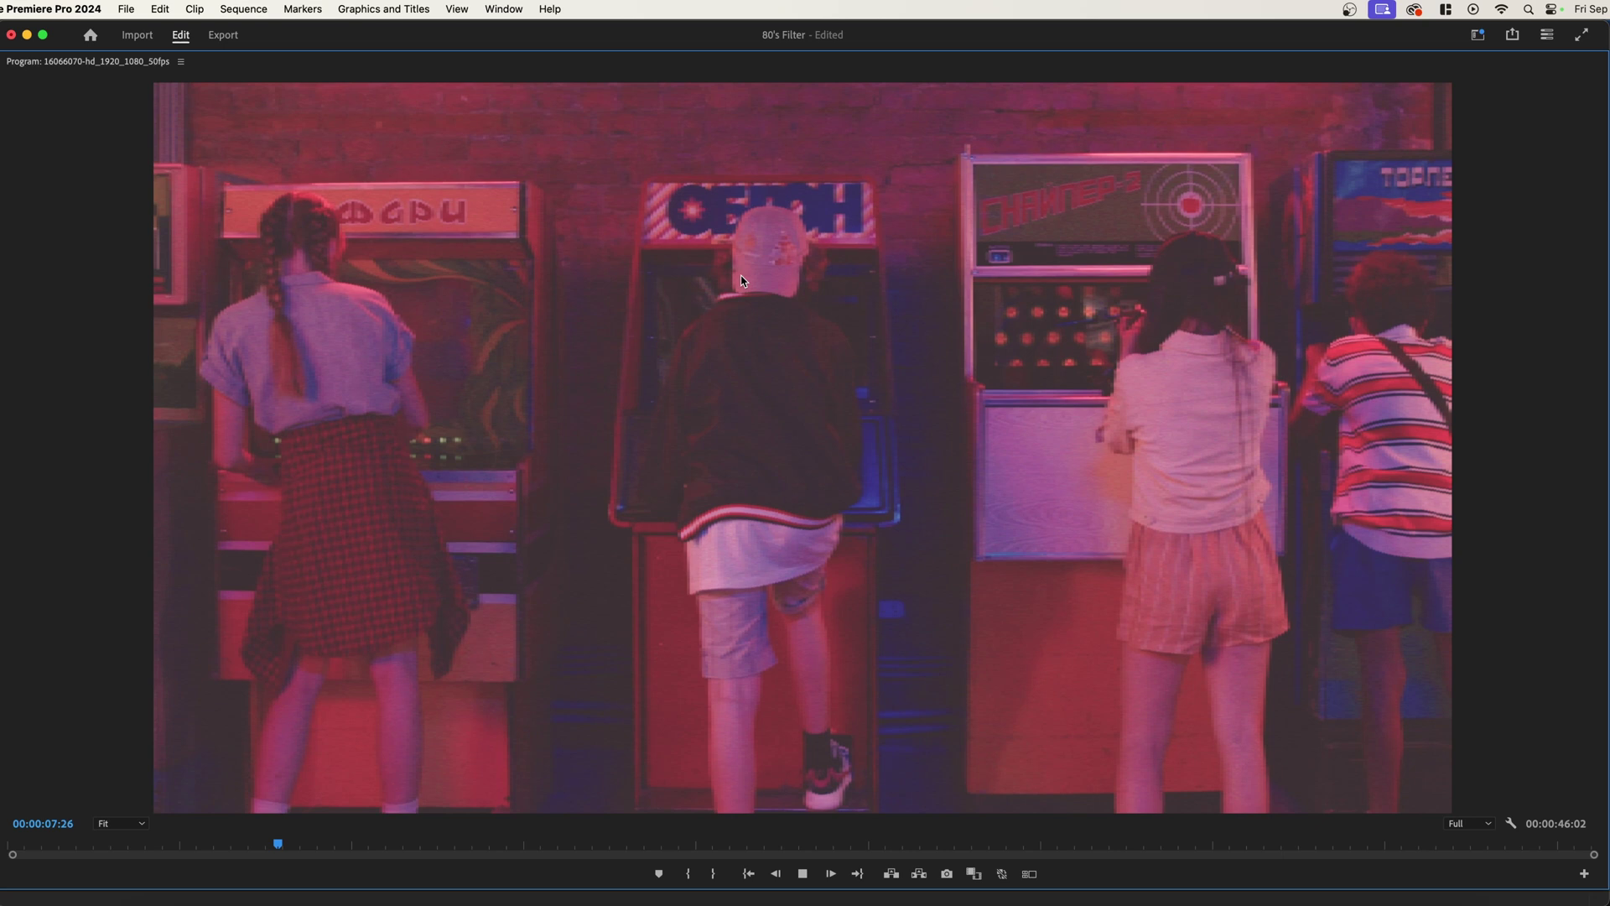
pyautogui.press('space')
pyautogui.press('`')
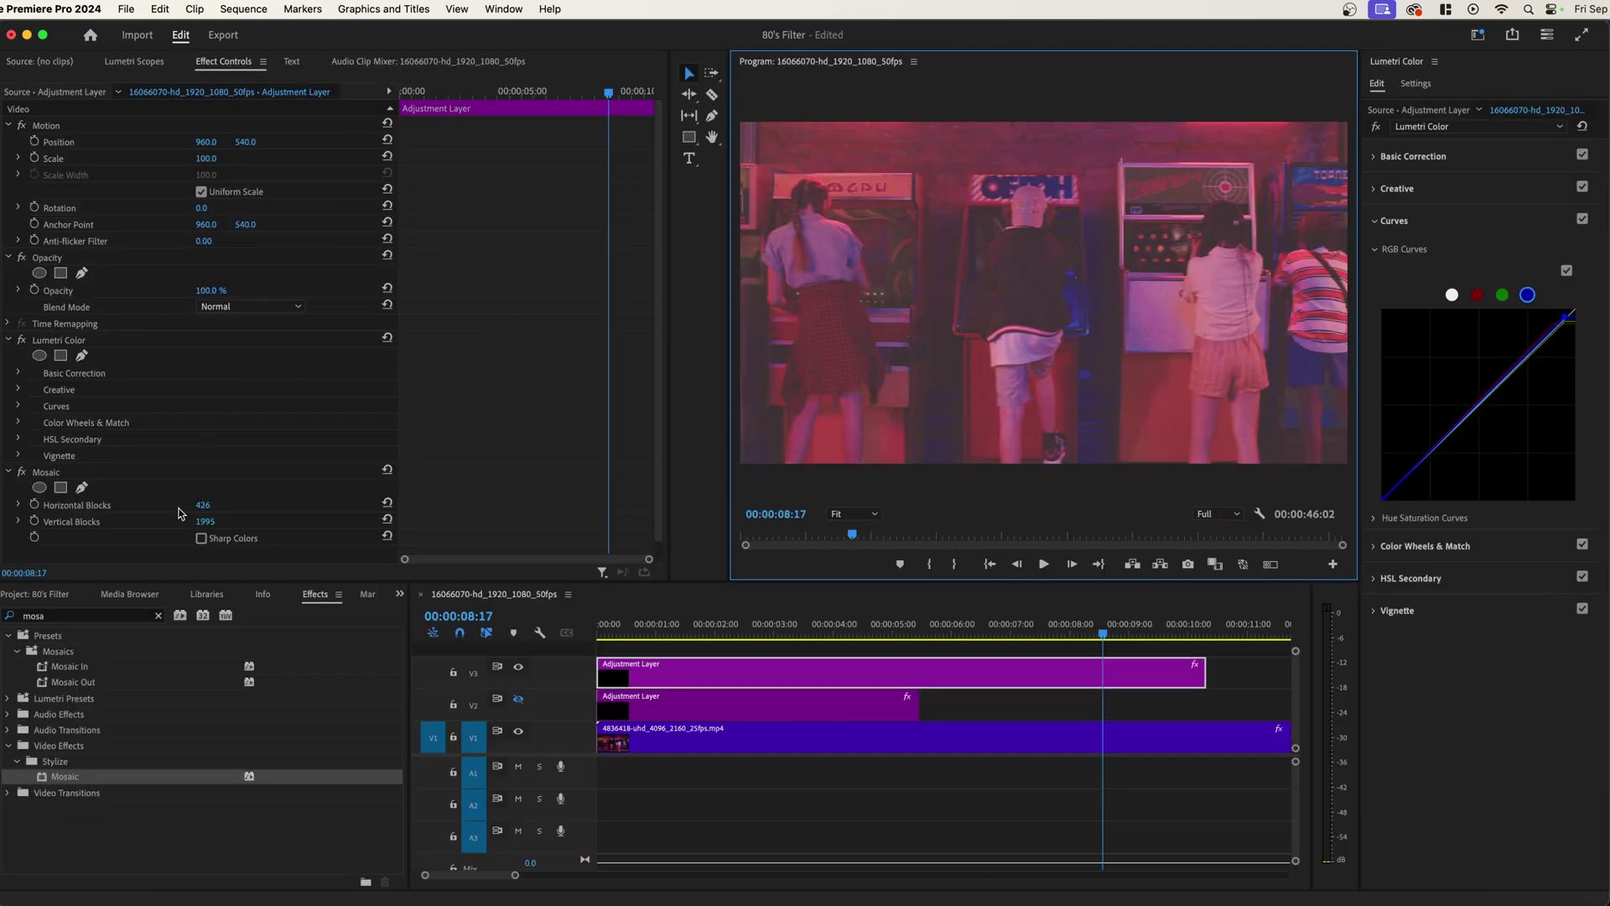
pyautogui.click(1046, 704)
pyautogui.press('`')
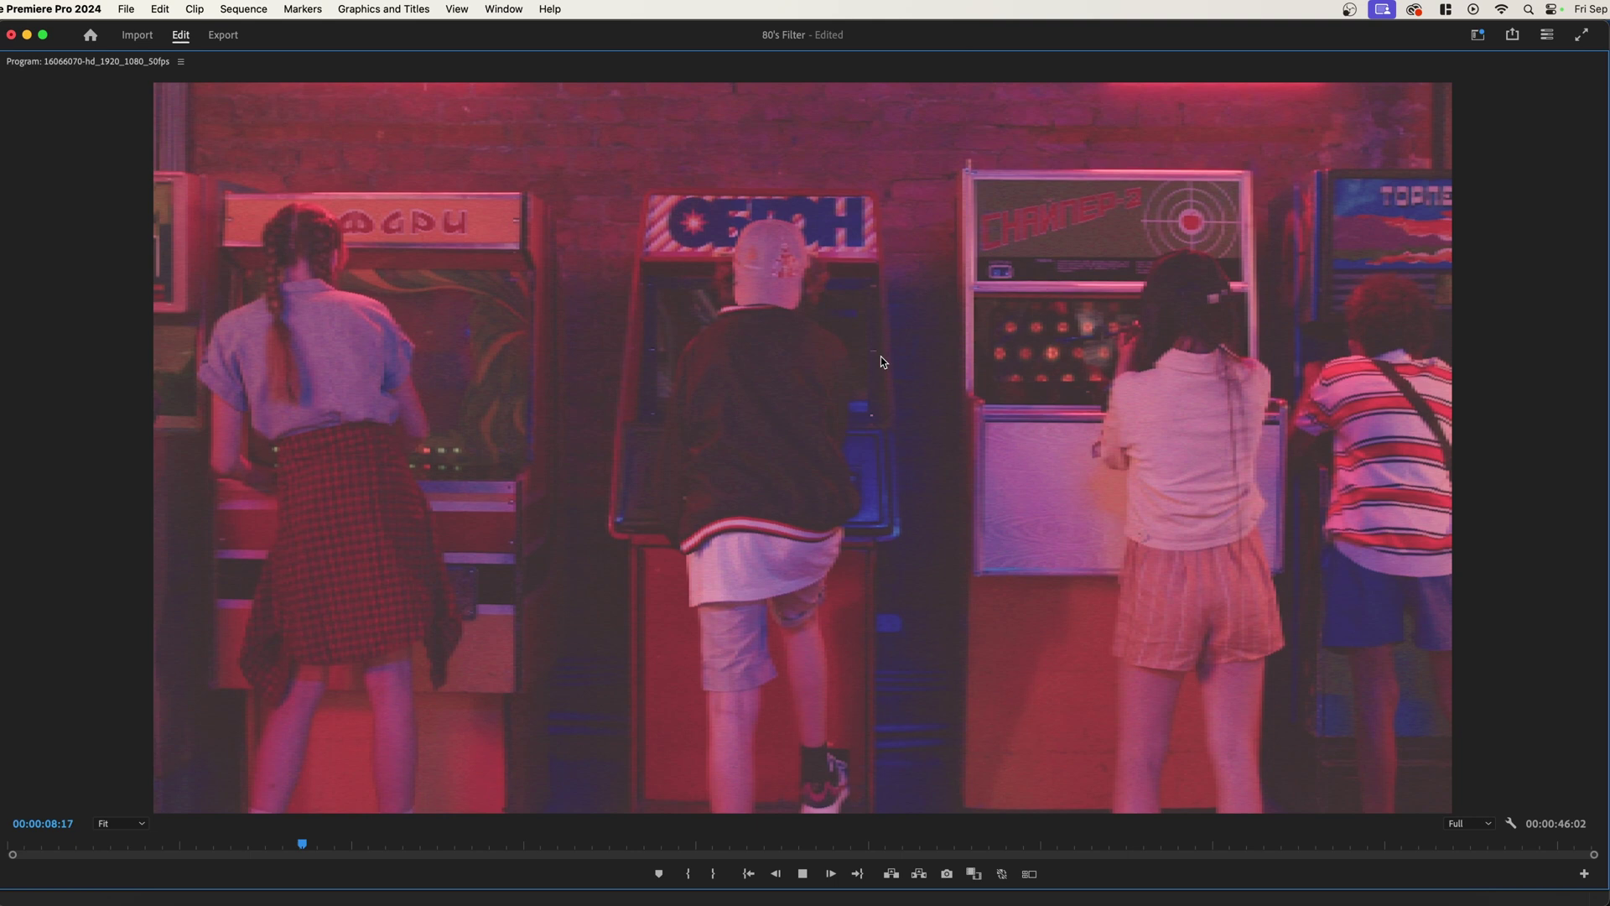
pyautogui.press('space')
# Add Gaussian Blur to the top adjustment layer with Blurriness 5.
pyautogui.press('`')
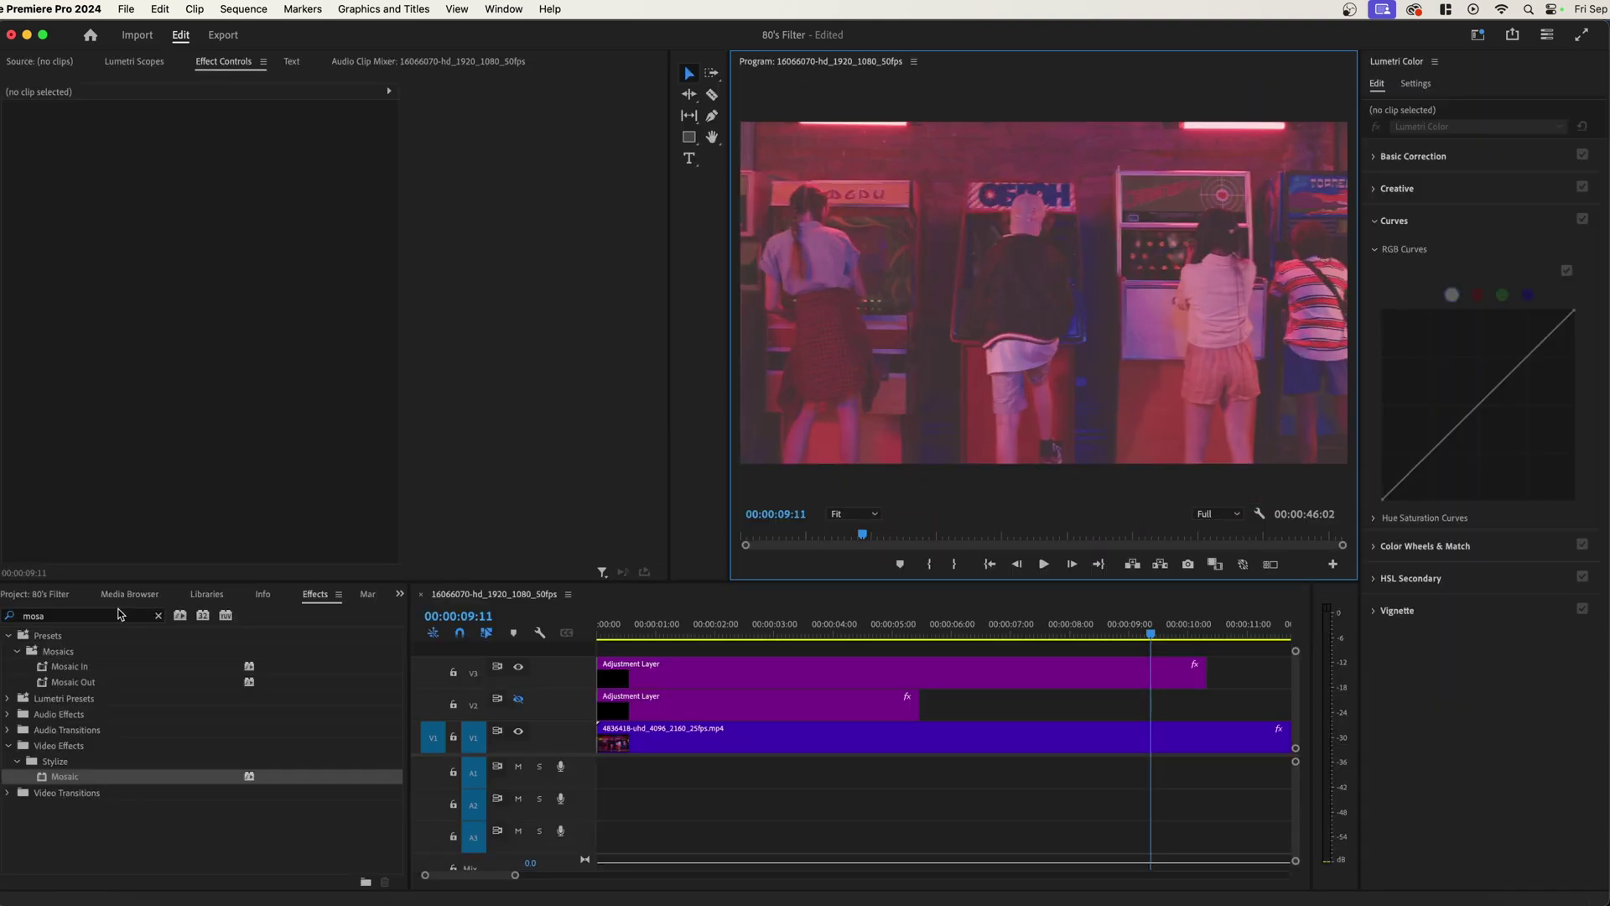
pyautogui.click(119, 616)
pyautogui.write('blur')
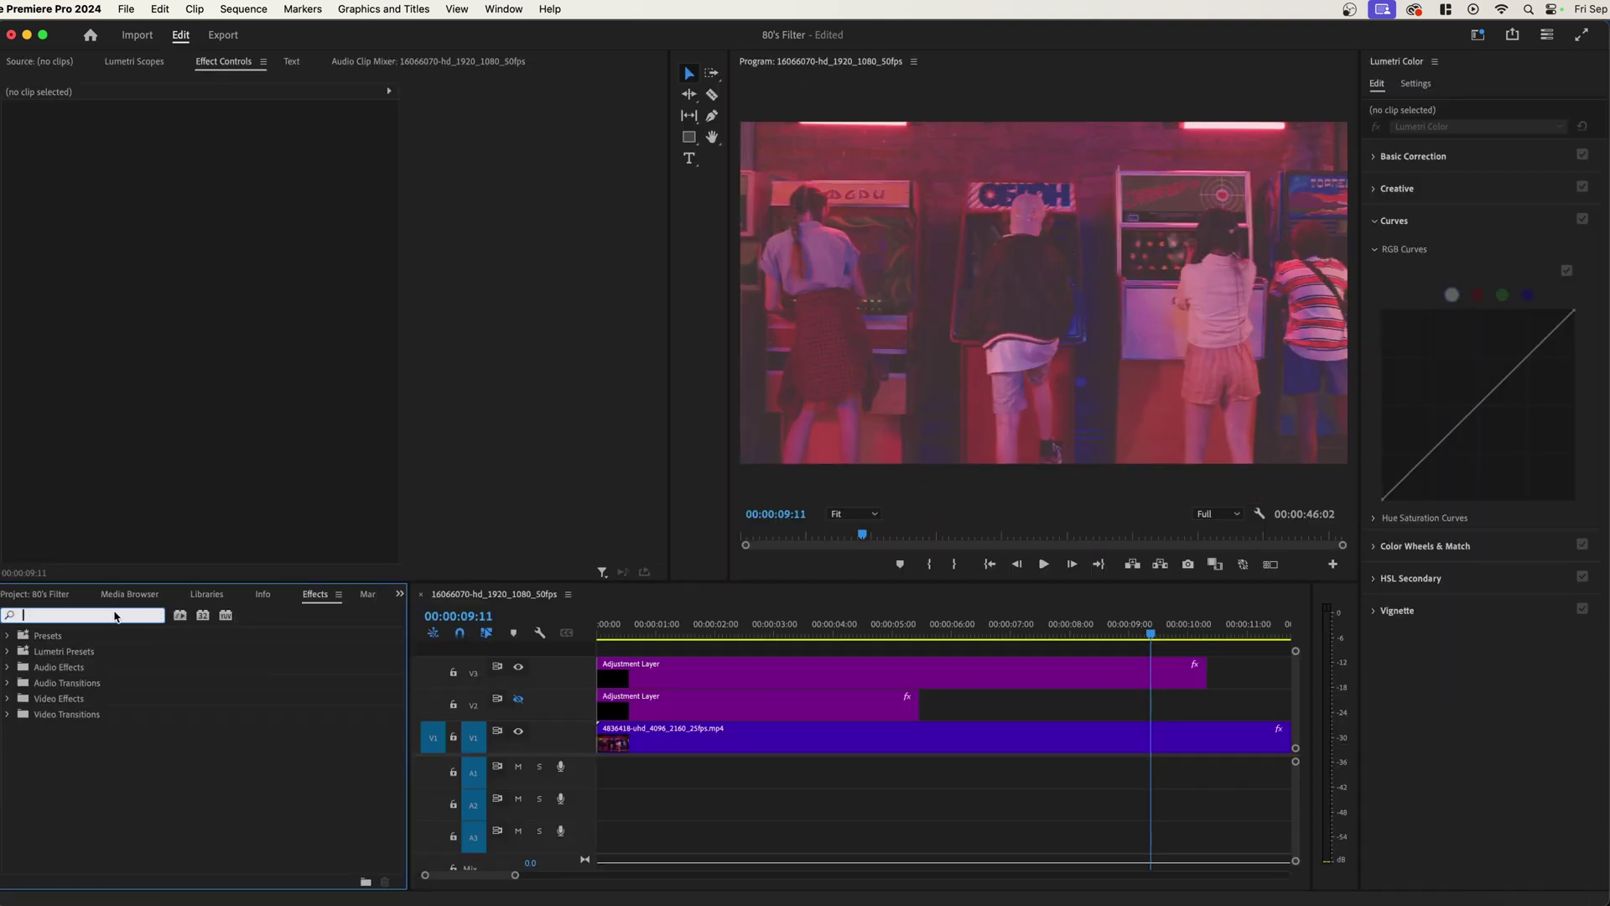
pyautogui.scroll(-1, 171, 751)
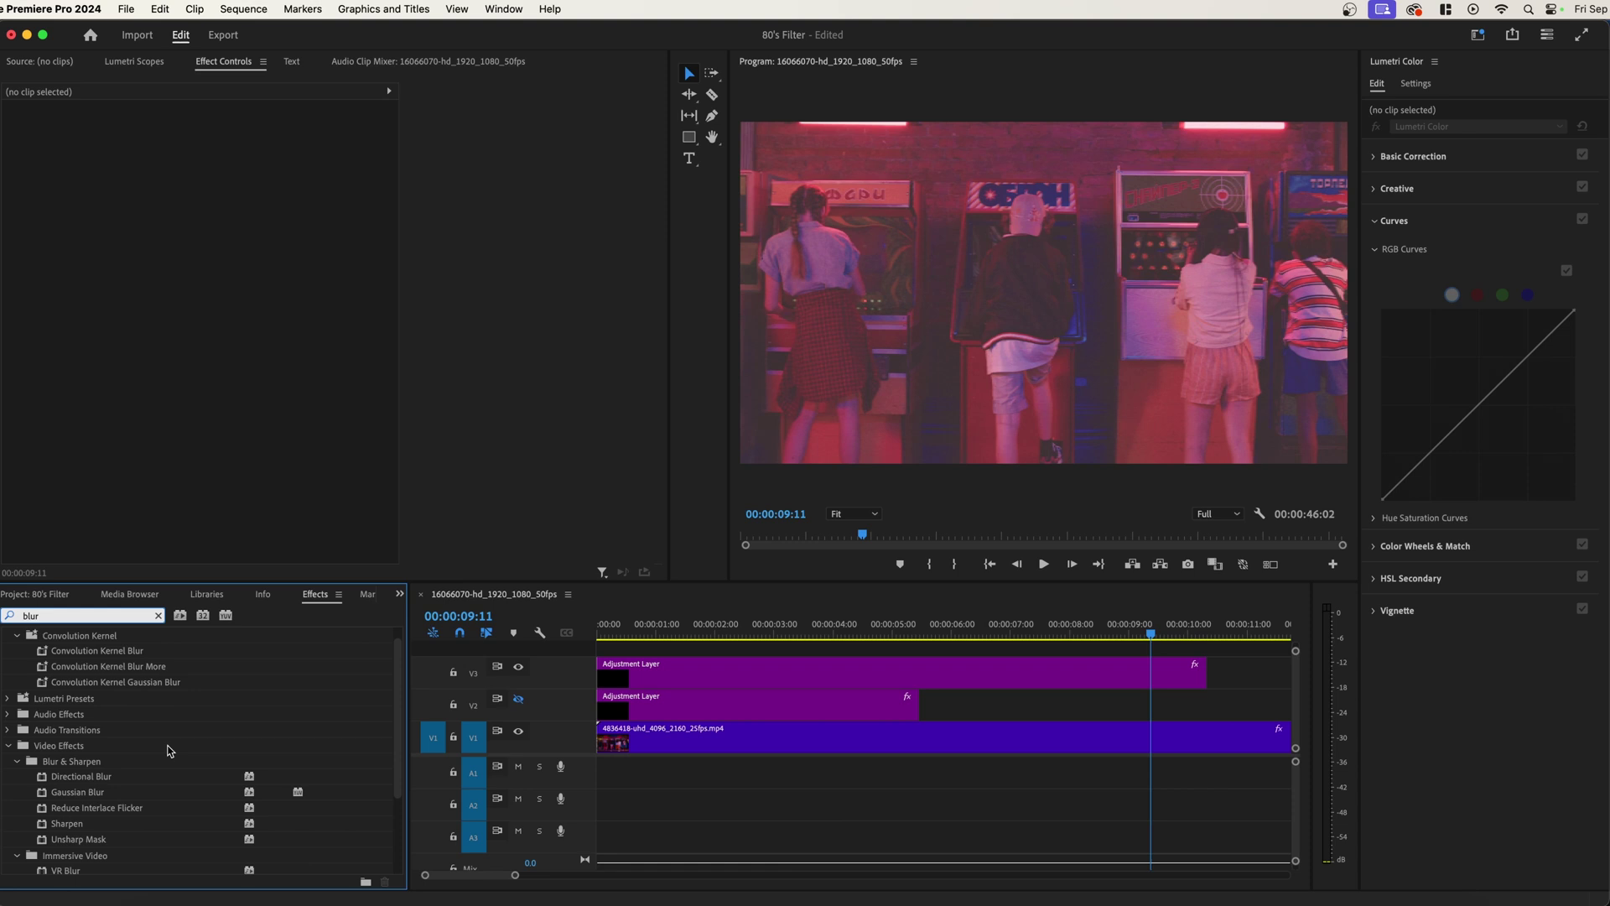
pyautogui.moveTo(77, 792); pyautogui.dragTo(662, 679)
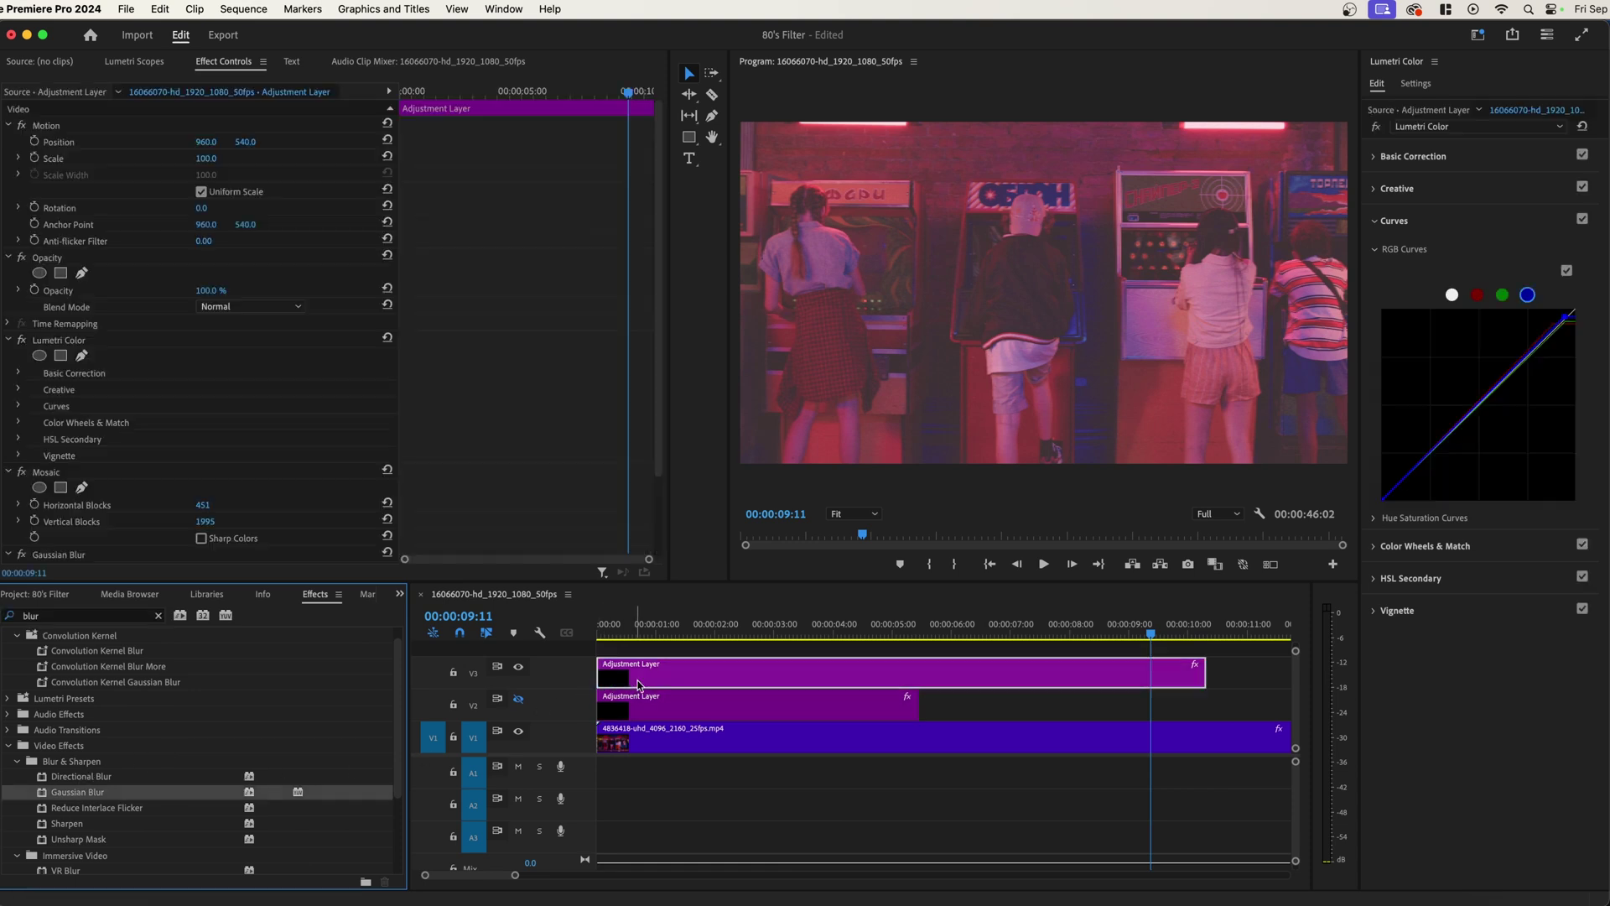
pyautogui.scroll(-3, 213, 410)
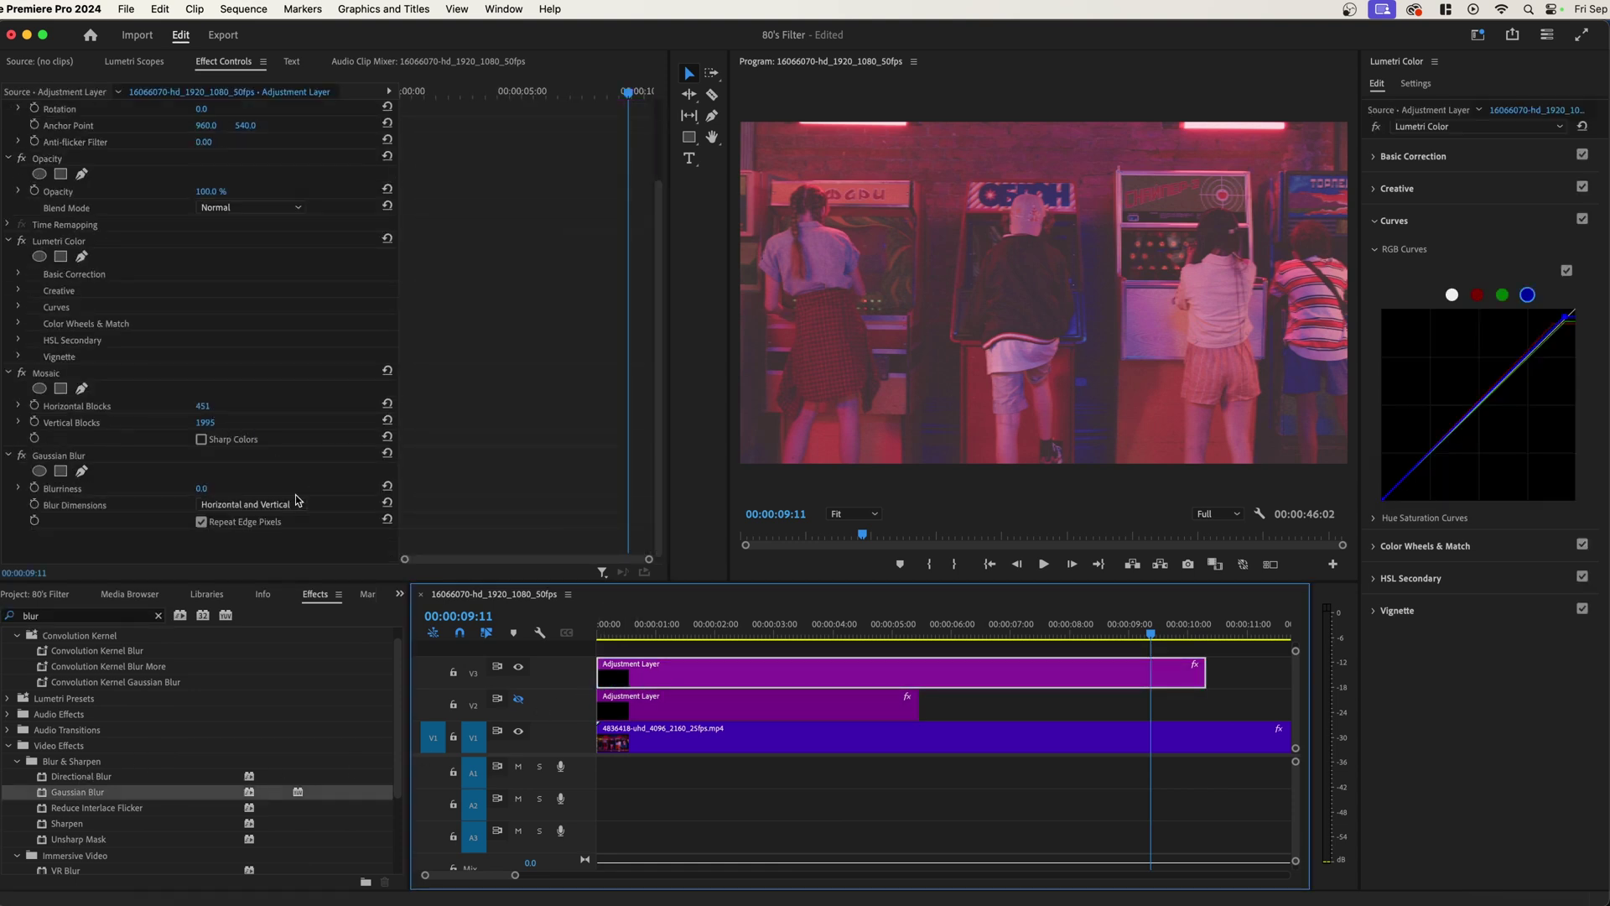
pyautogui.click(204, 491)
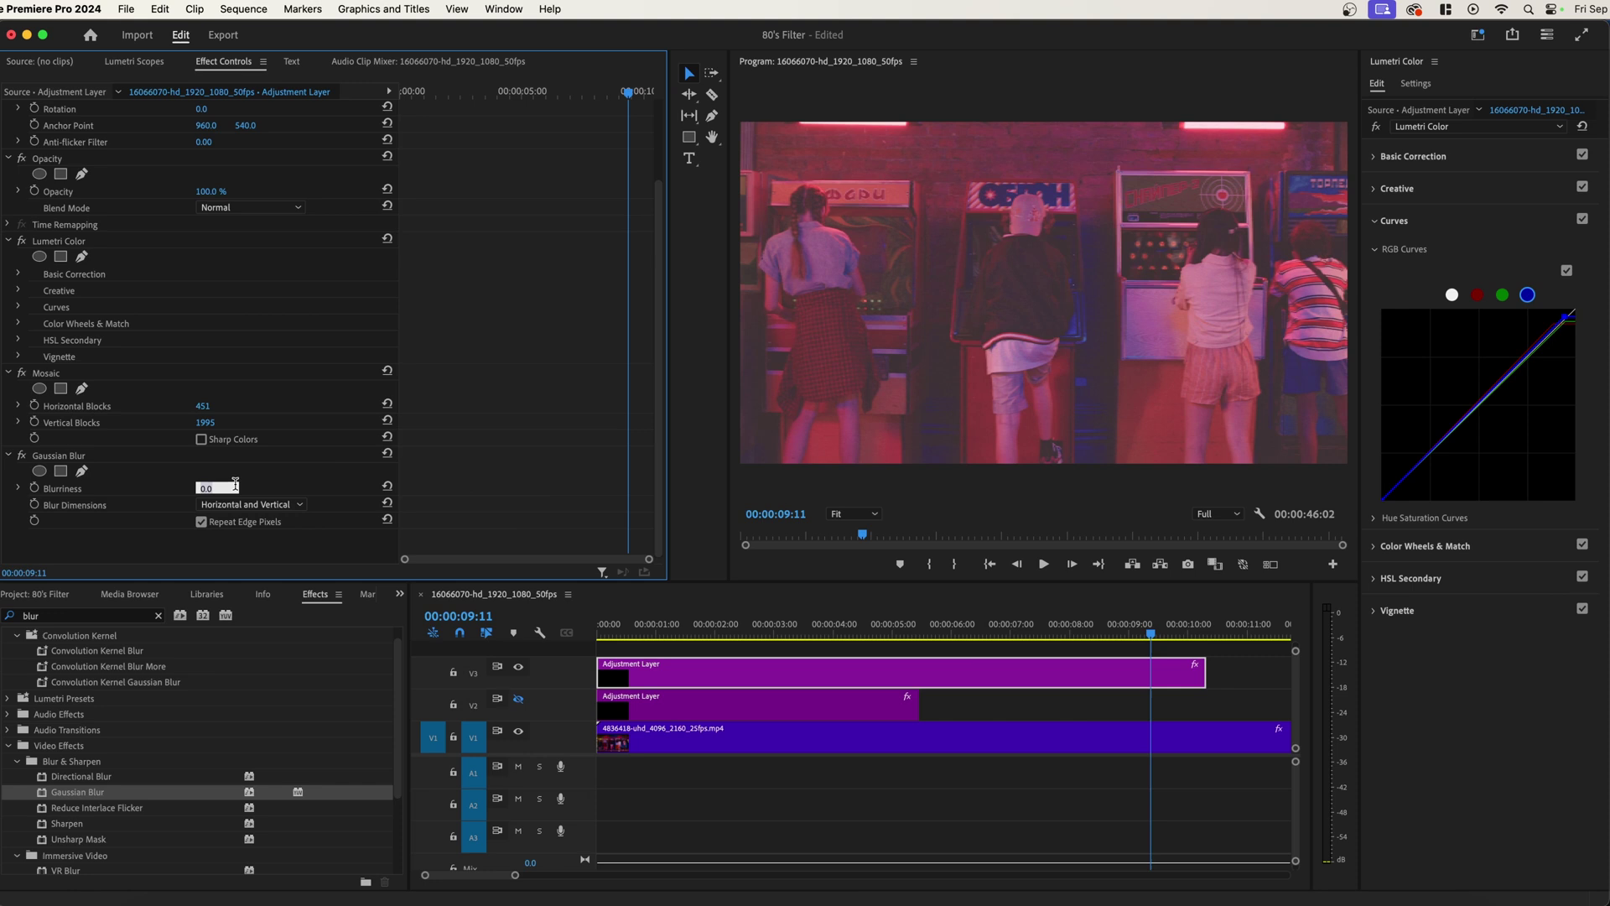
pyautogui.write('5')
pyautogui.press('Return')
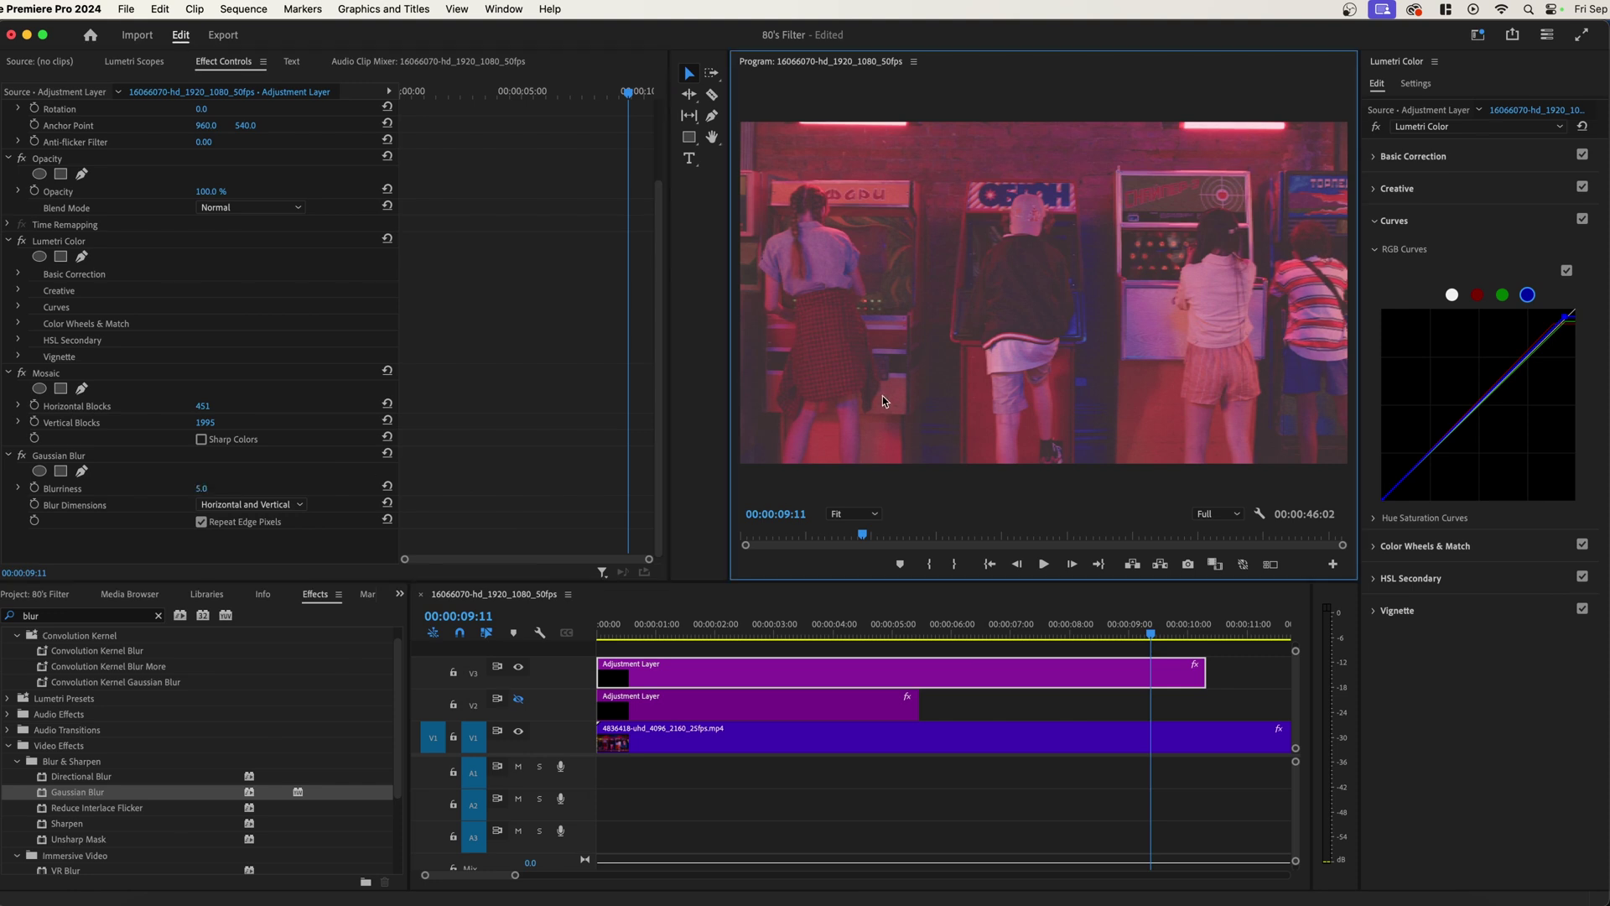
# Preview the blurred retro clip maximized, then rewind the playhead toward the start.
pyautogui.press('`')
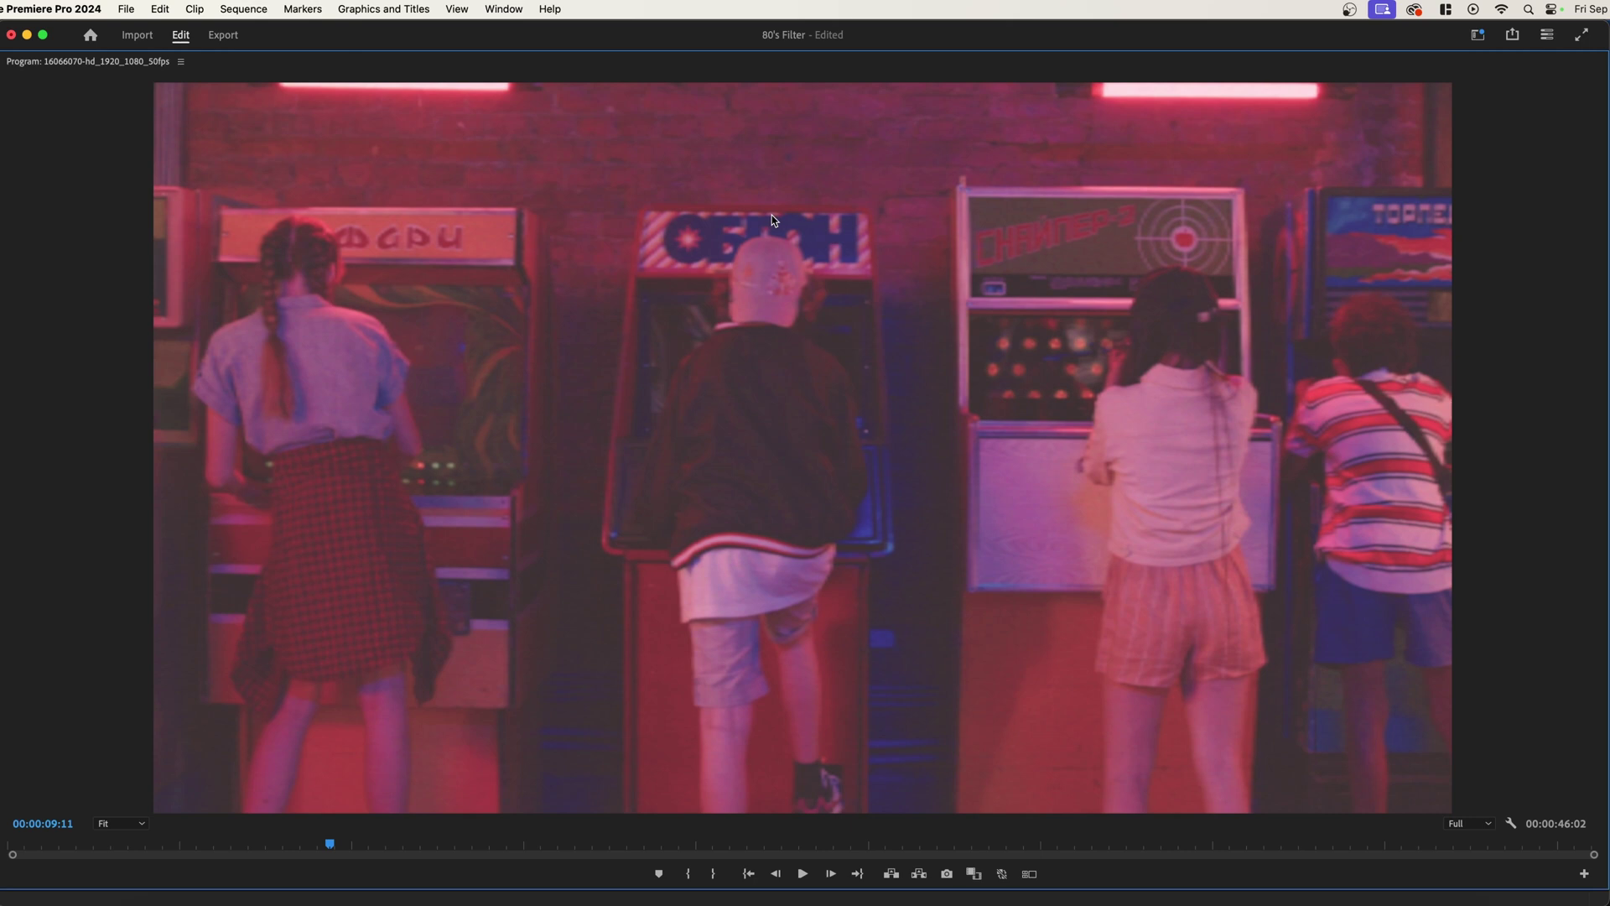
pyautogui.press('space')
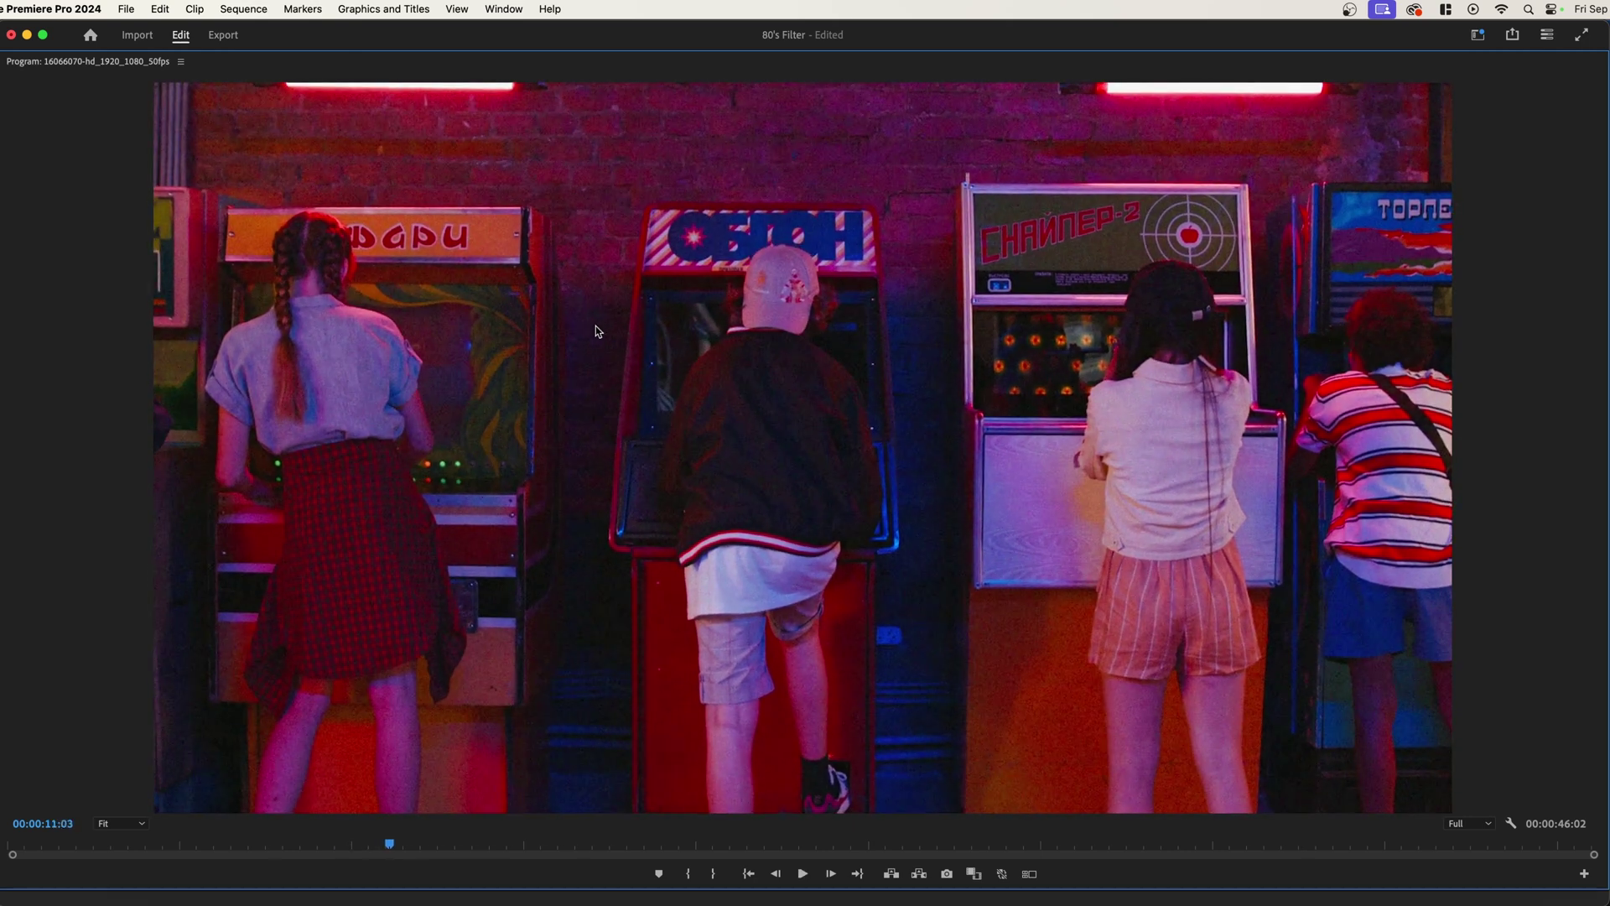
pyautogui.press('space')
pyautogui.press('`')
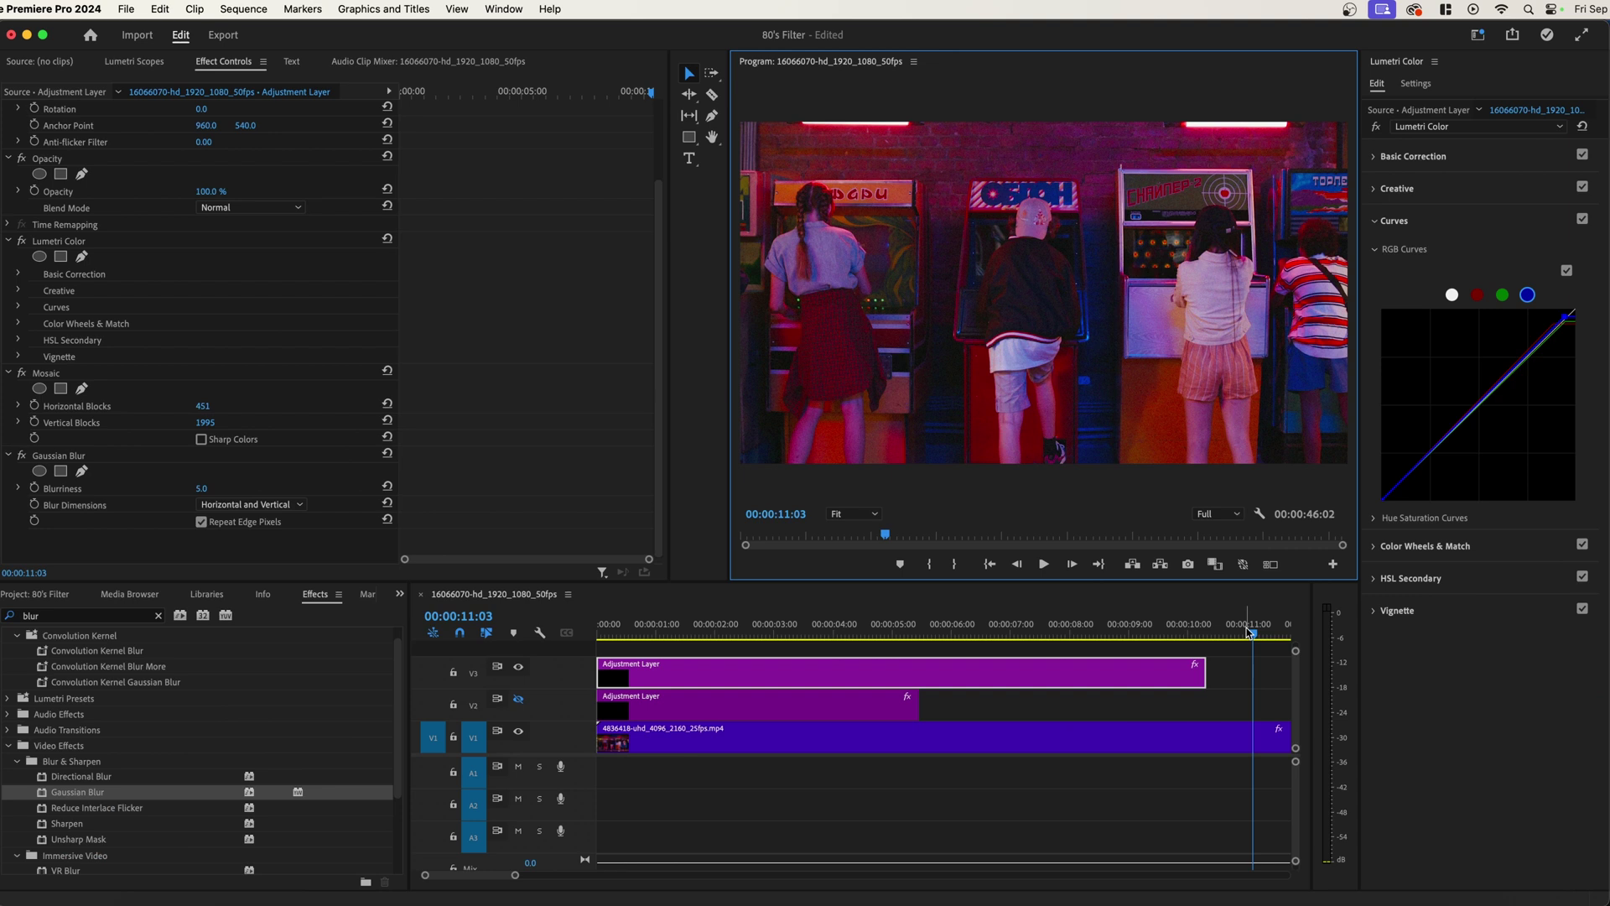
pyautogui.click(1080, 631)
pyautogui.moveTo(1075, 632); pyautogui.dragTo(927, 631)
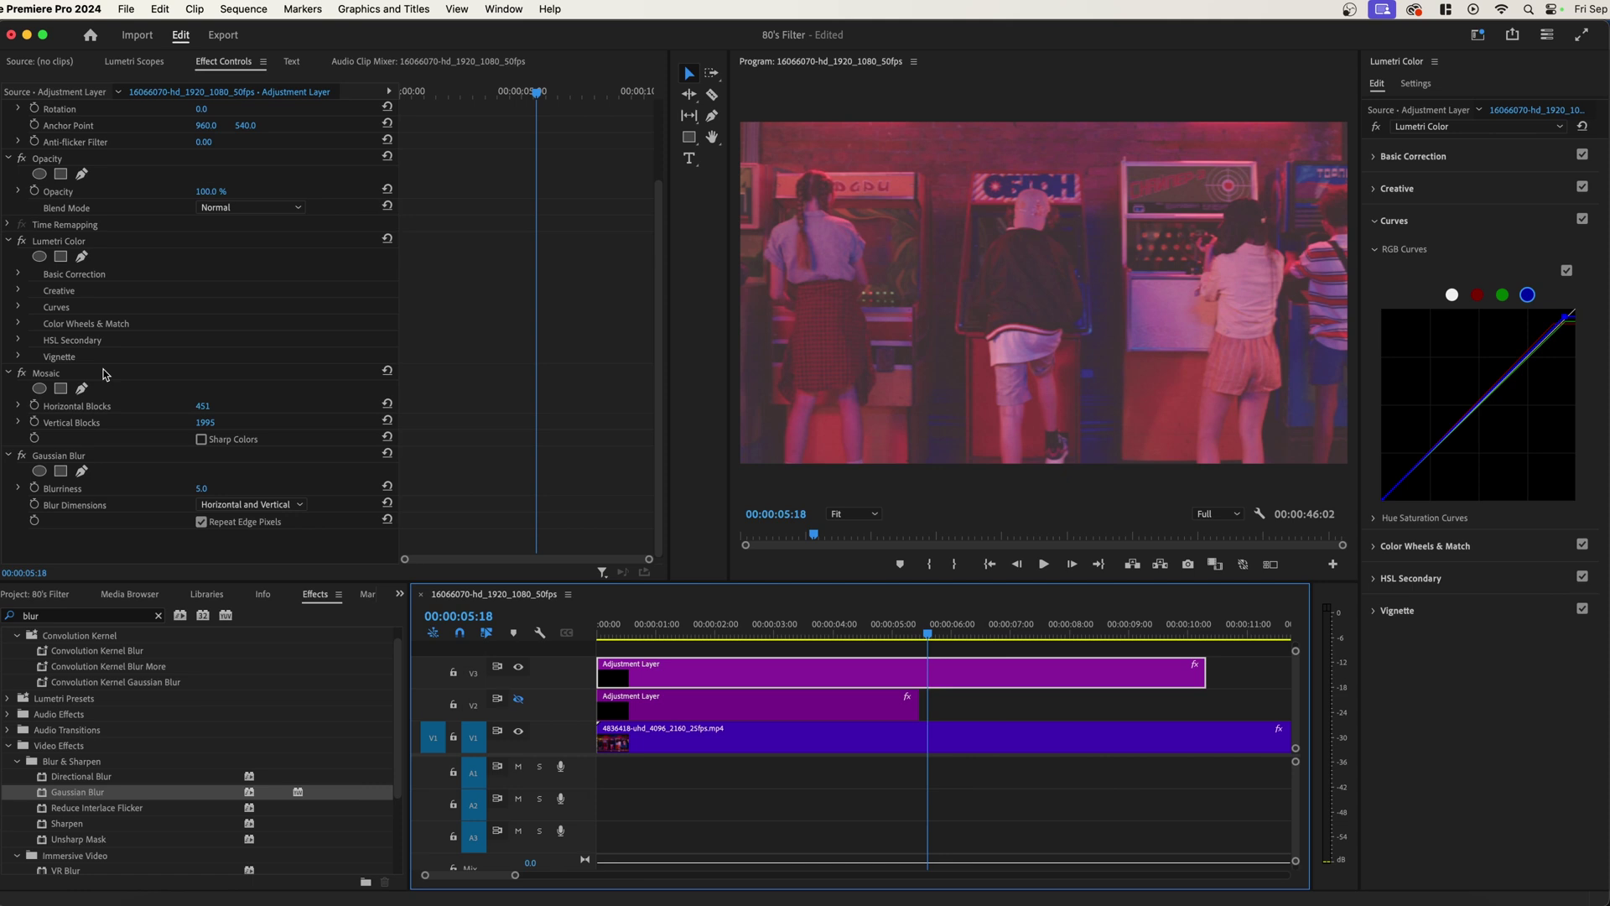
# Duplicate Lumetri Color and give the copy an inverted elliptical mask.
pyautogui.click(75, 247)
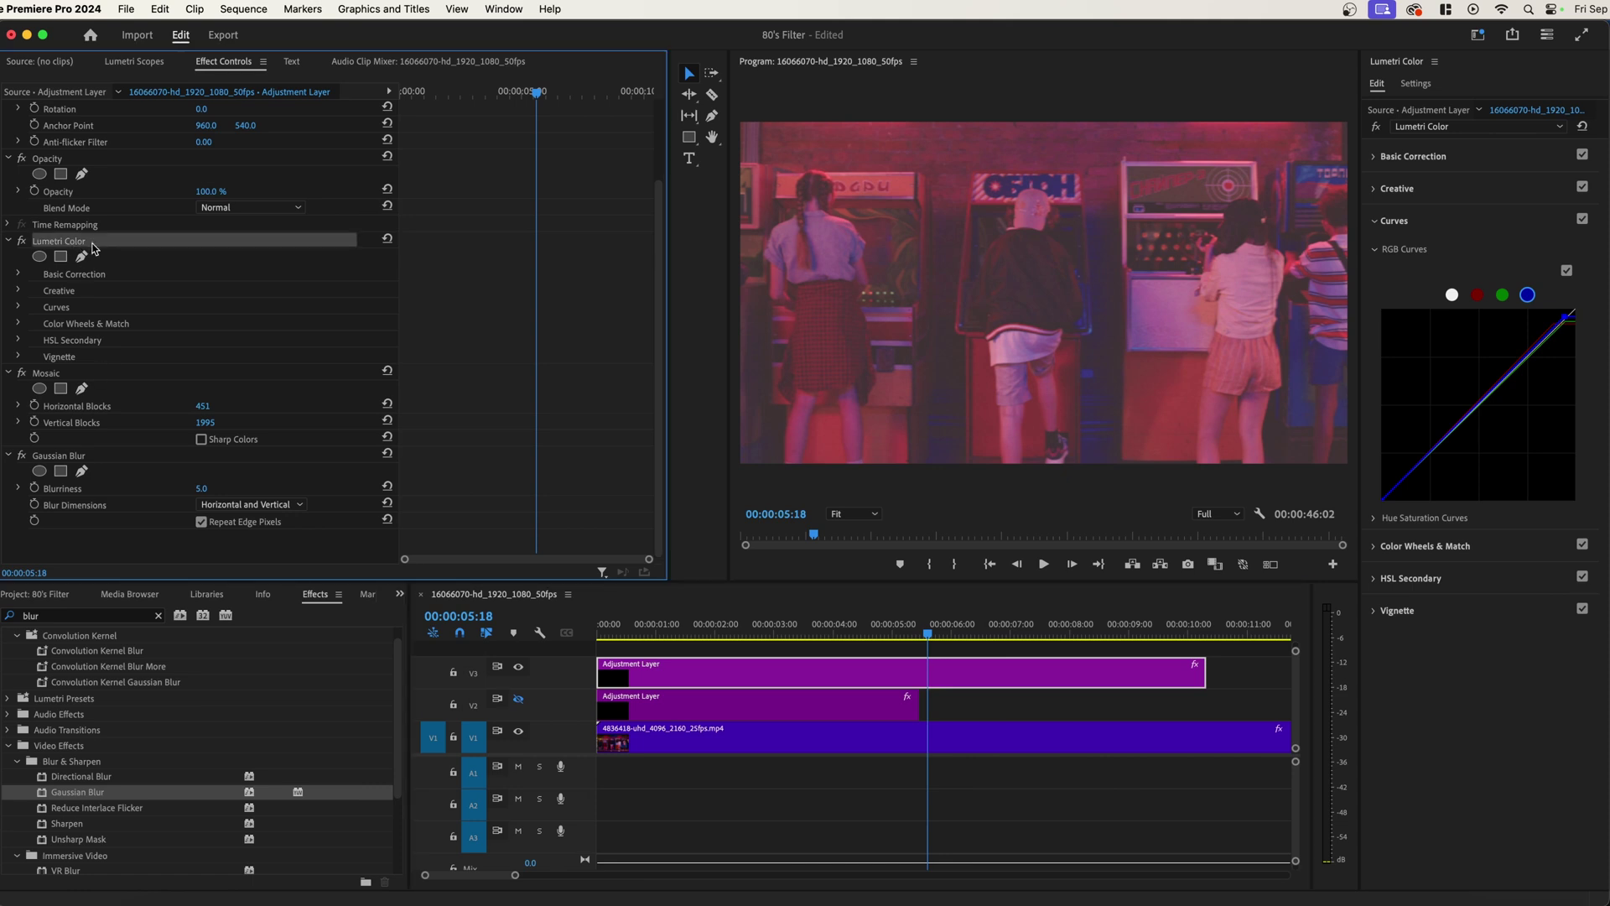
pyautogui.press('super+v')
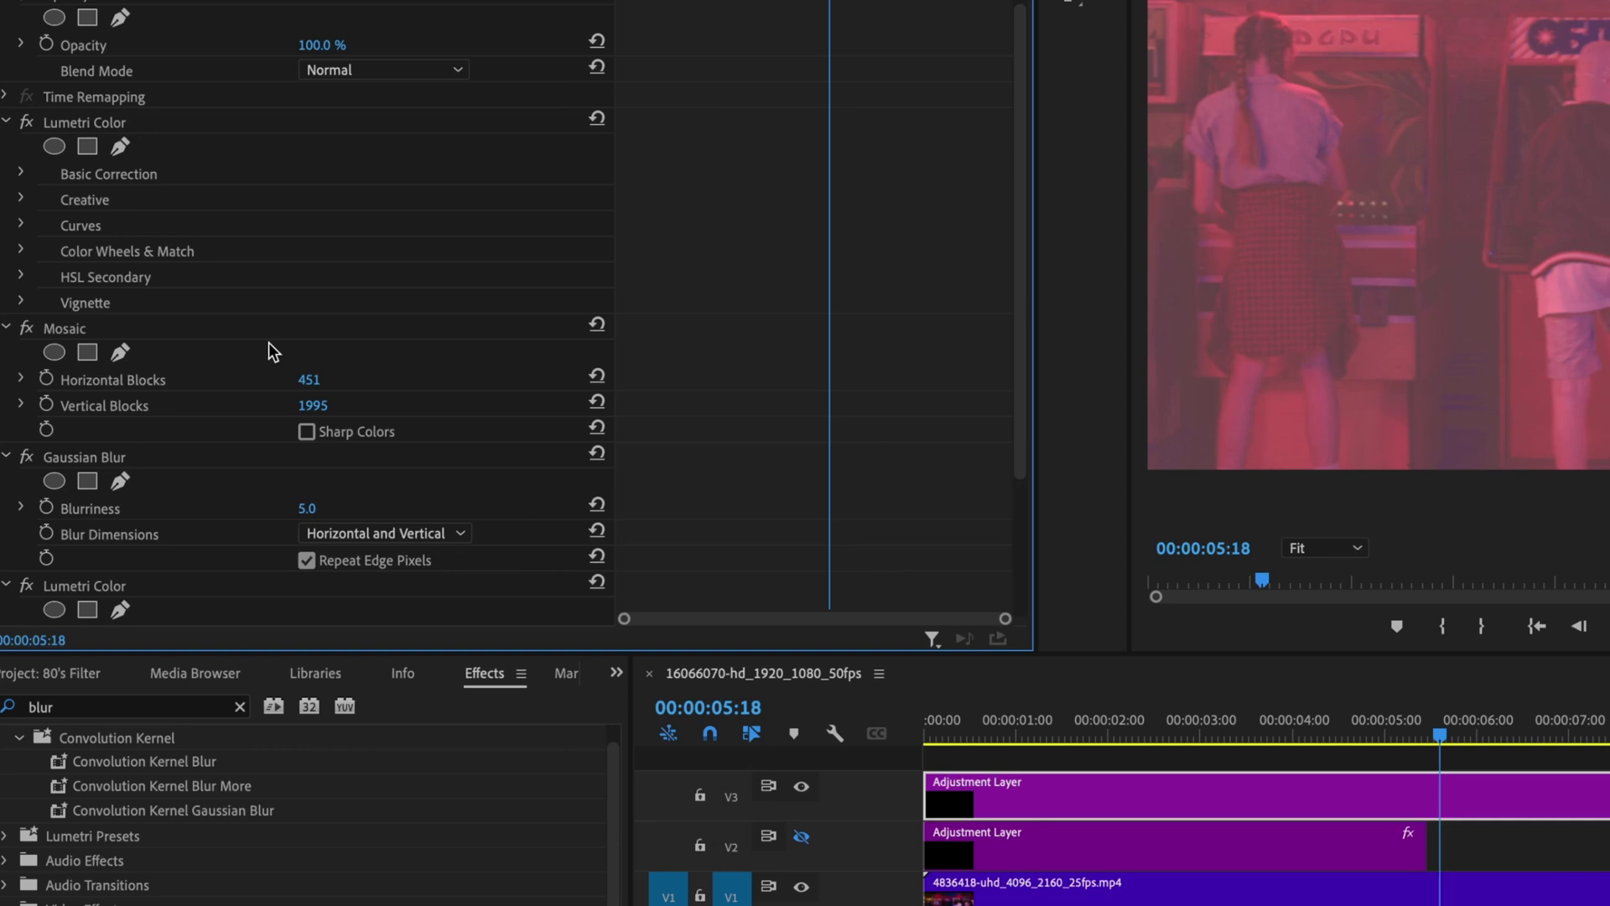
pyautogui.scroll(-4, 457, 369)
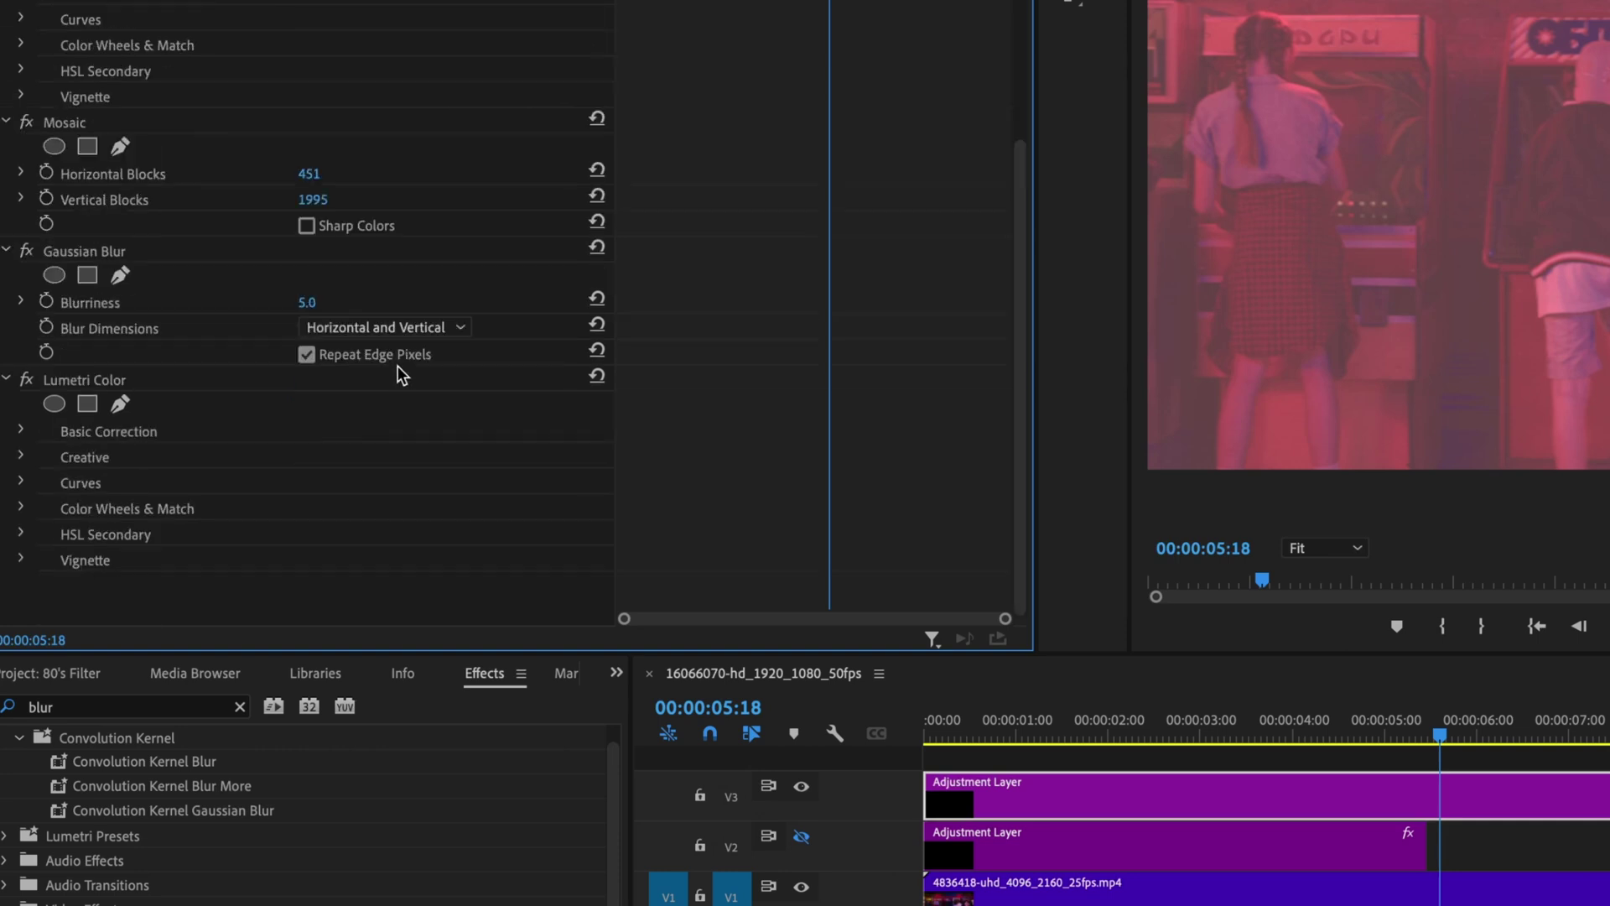
pyautogui.click(54, 405)
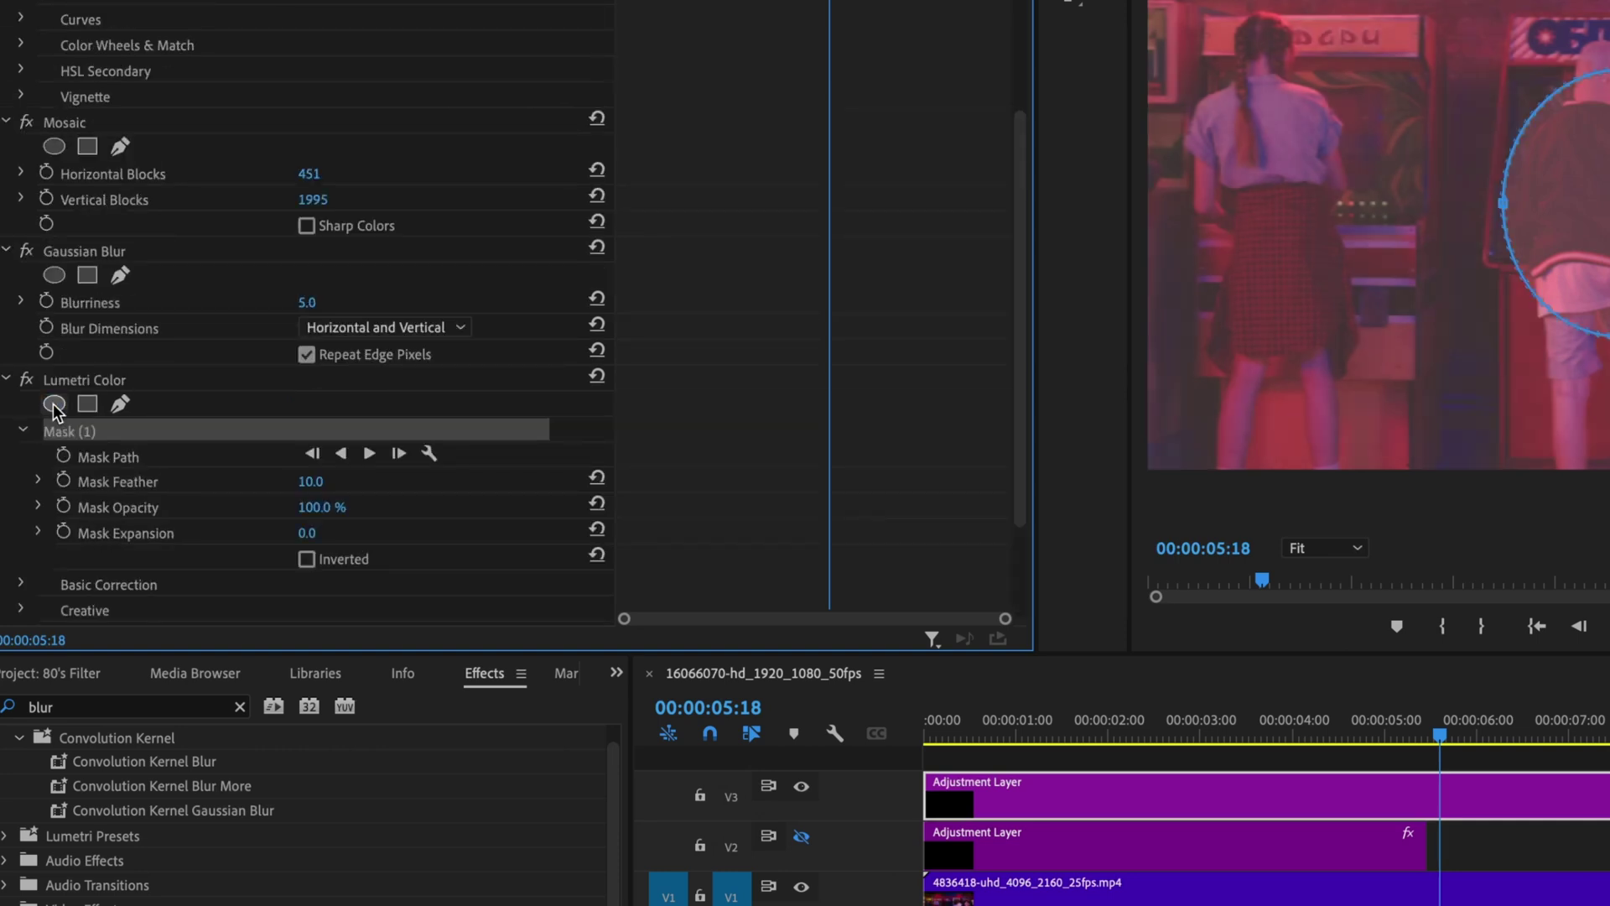
pyautogui.click(307, 559)
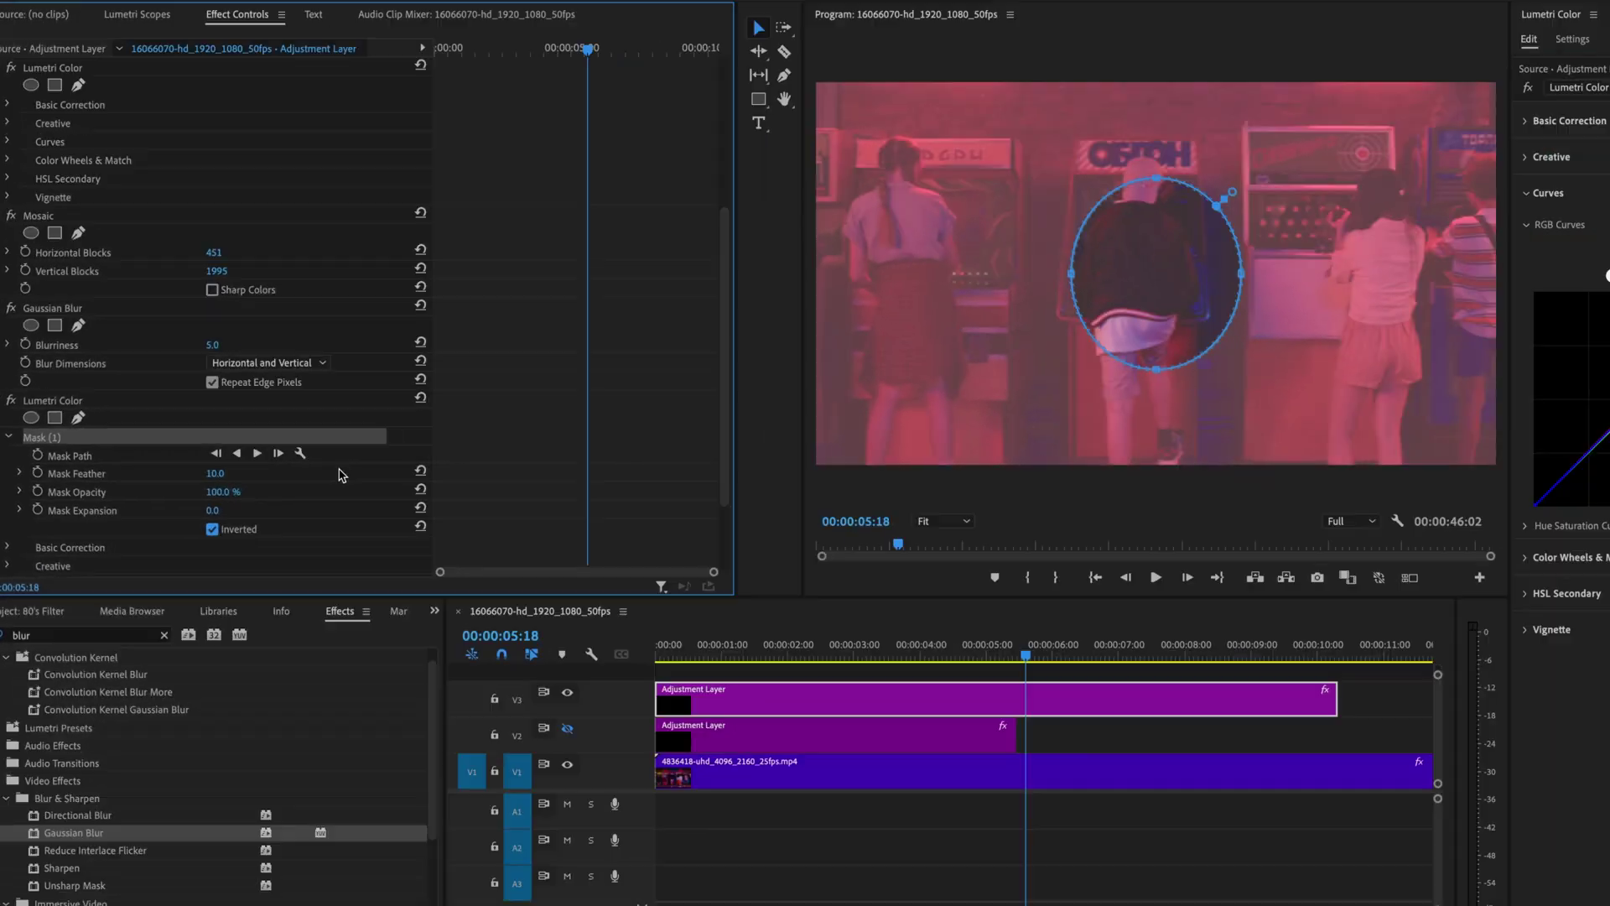
# Set the mask to expansion 441, feather 501 and opacity 30%.
pyautogui.moveTo(215, 510); pyautogui.dragTo(585, 510)
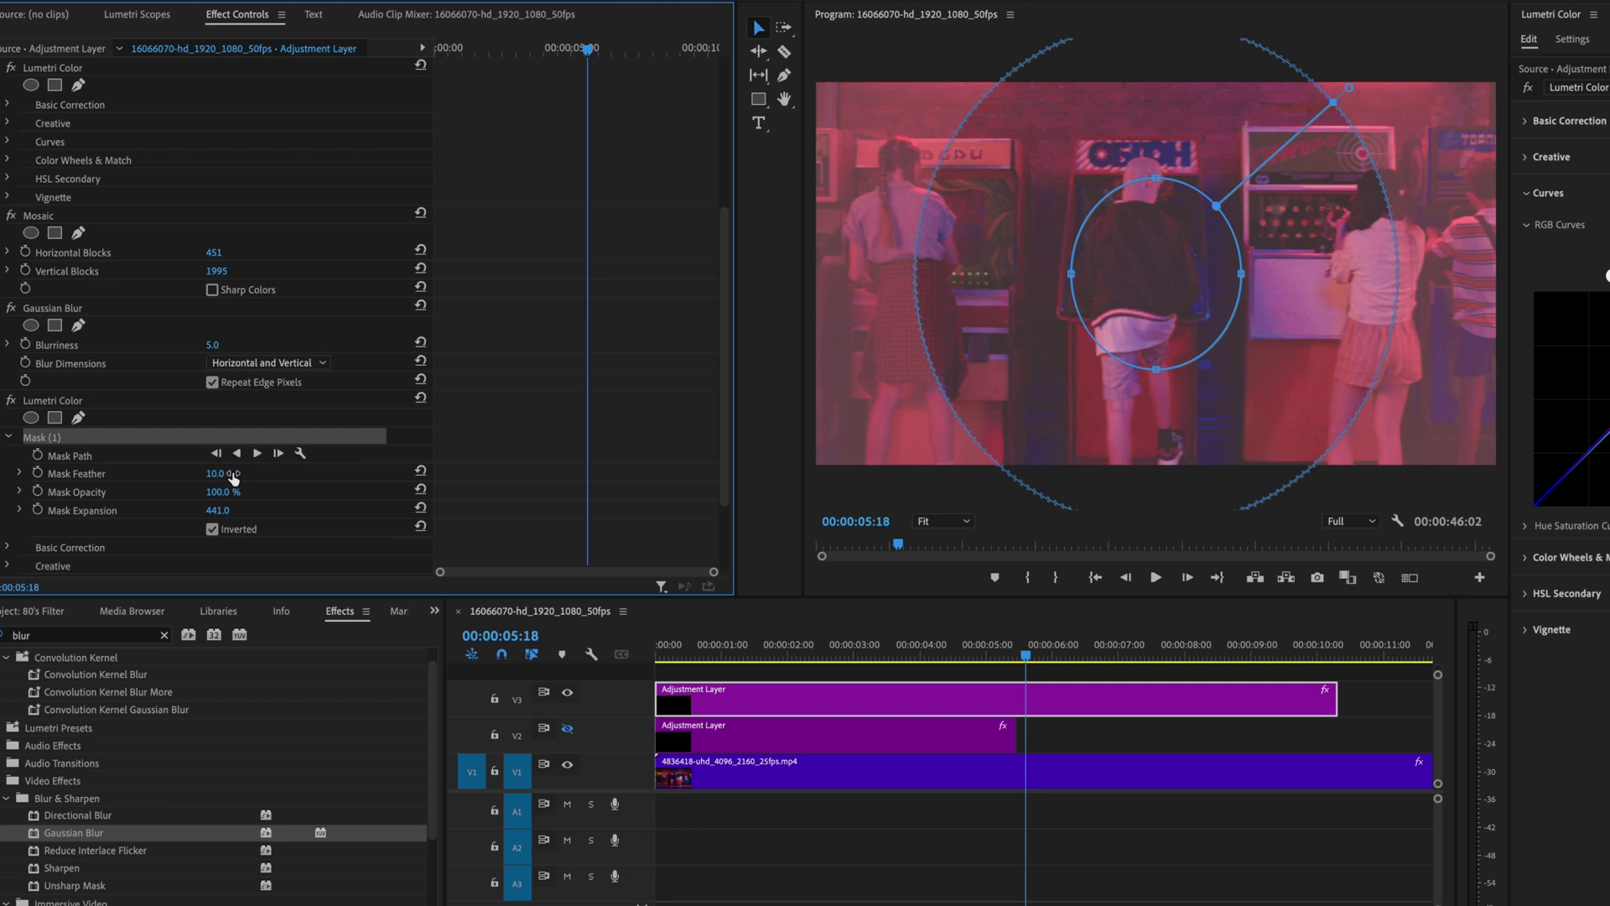
pyautogui.moveTo(214, 473); pyautogui.dragTo(403, 473)
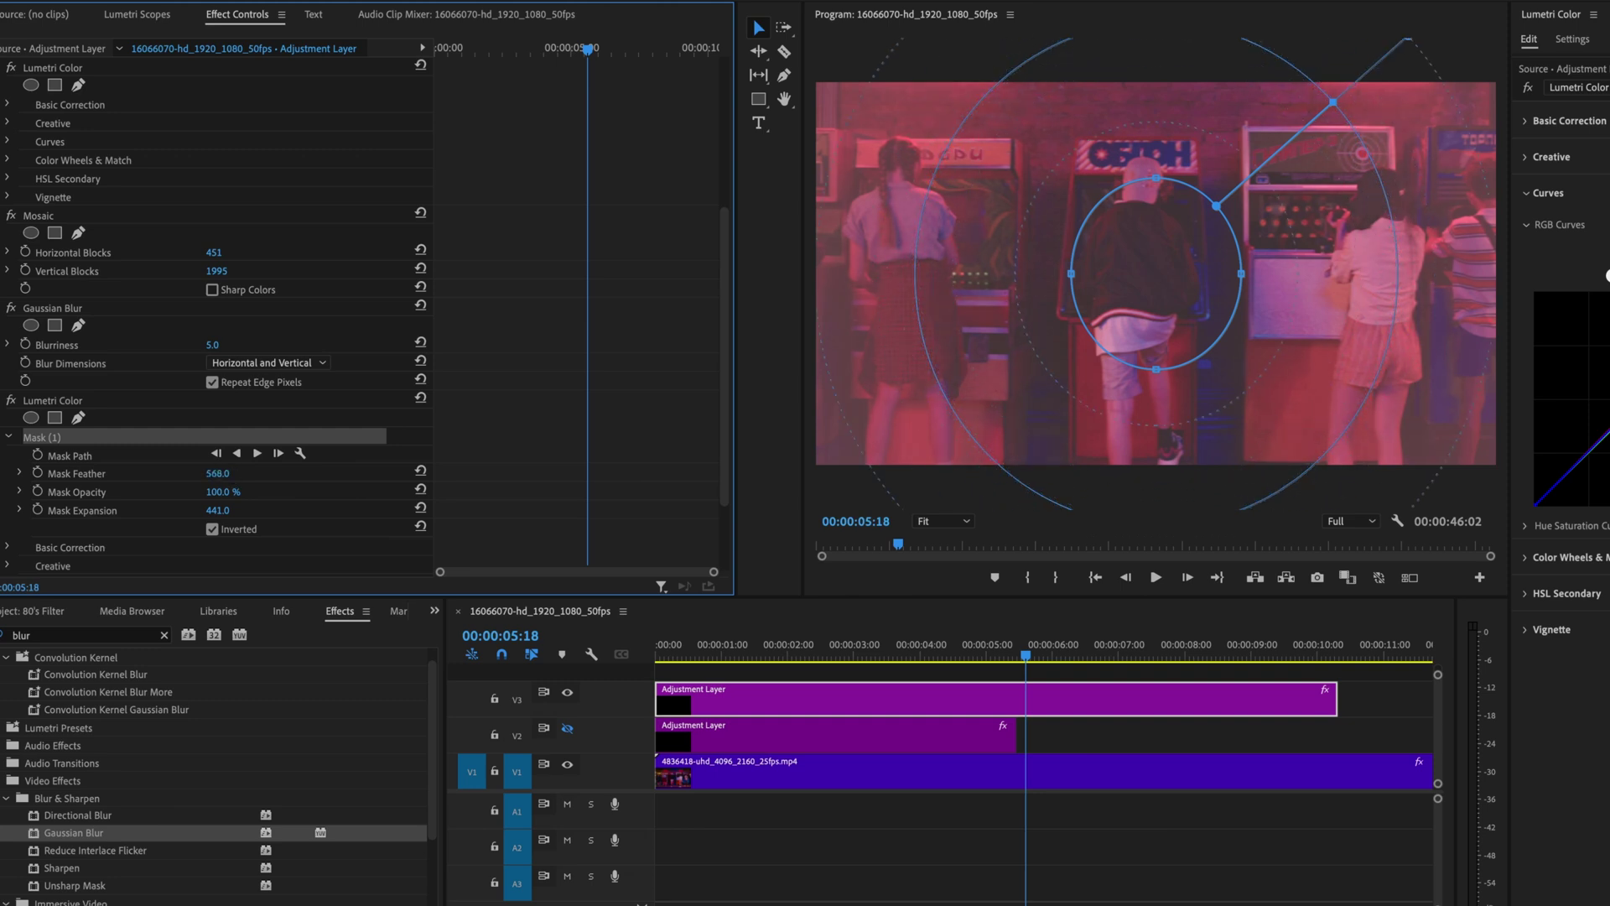
pyautogui.moveTo(228, 473); pyautogui.dragTo(219, 473)
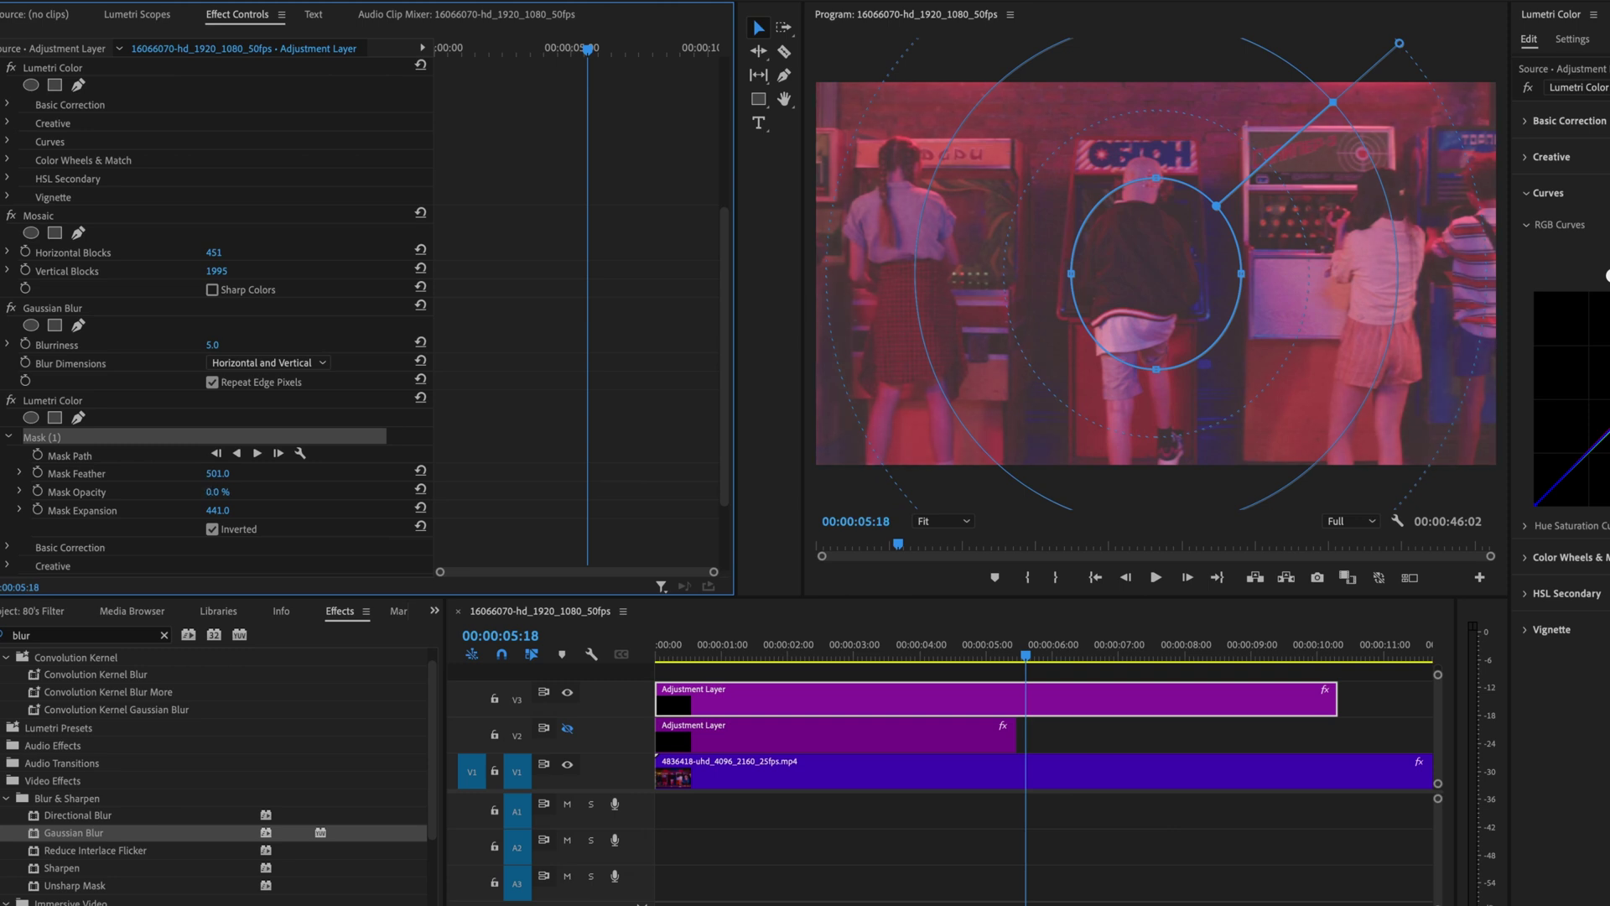
pyautogui.moveTo(217, 492); pyautogui.dragTo(282, 491)
pyautogui.click(1268, 746)
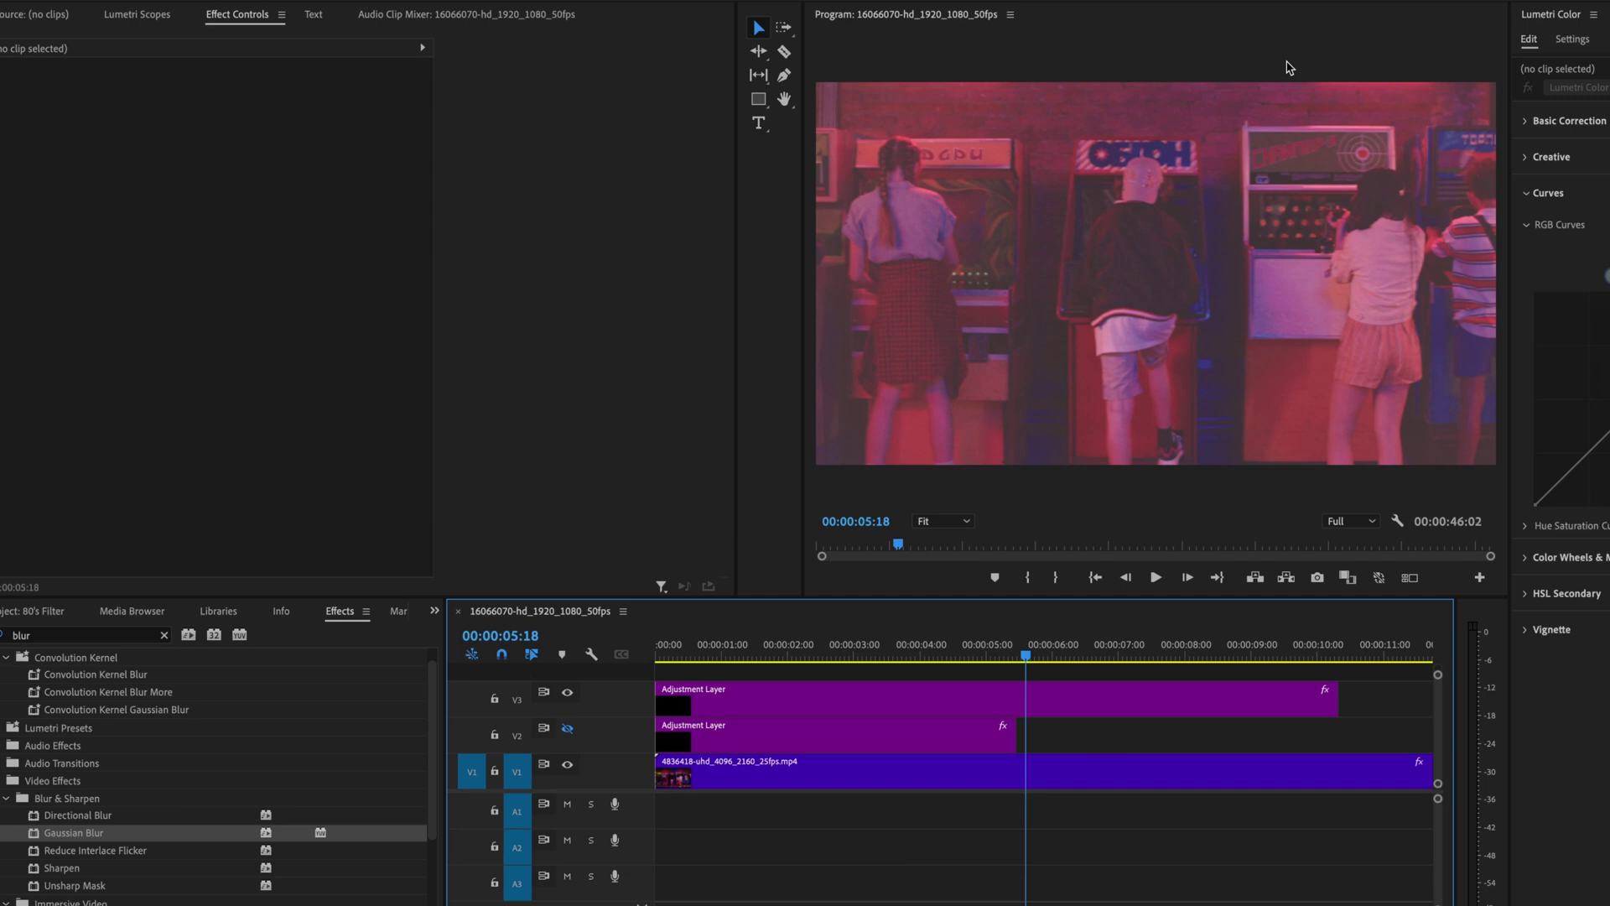
# Duplicate the Gaussian Blur effect on the V3 adjustment layer.
pyautogui.click(778, 704)
pyautogui.scroll(-1, 235, 509)
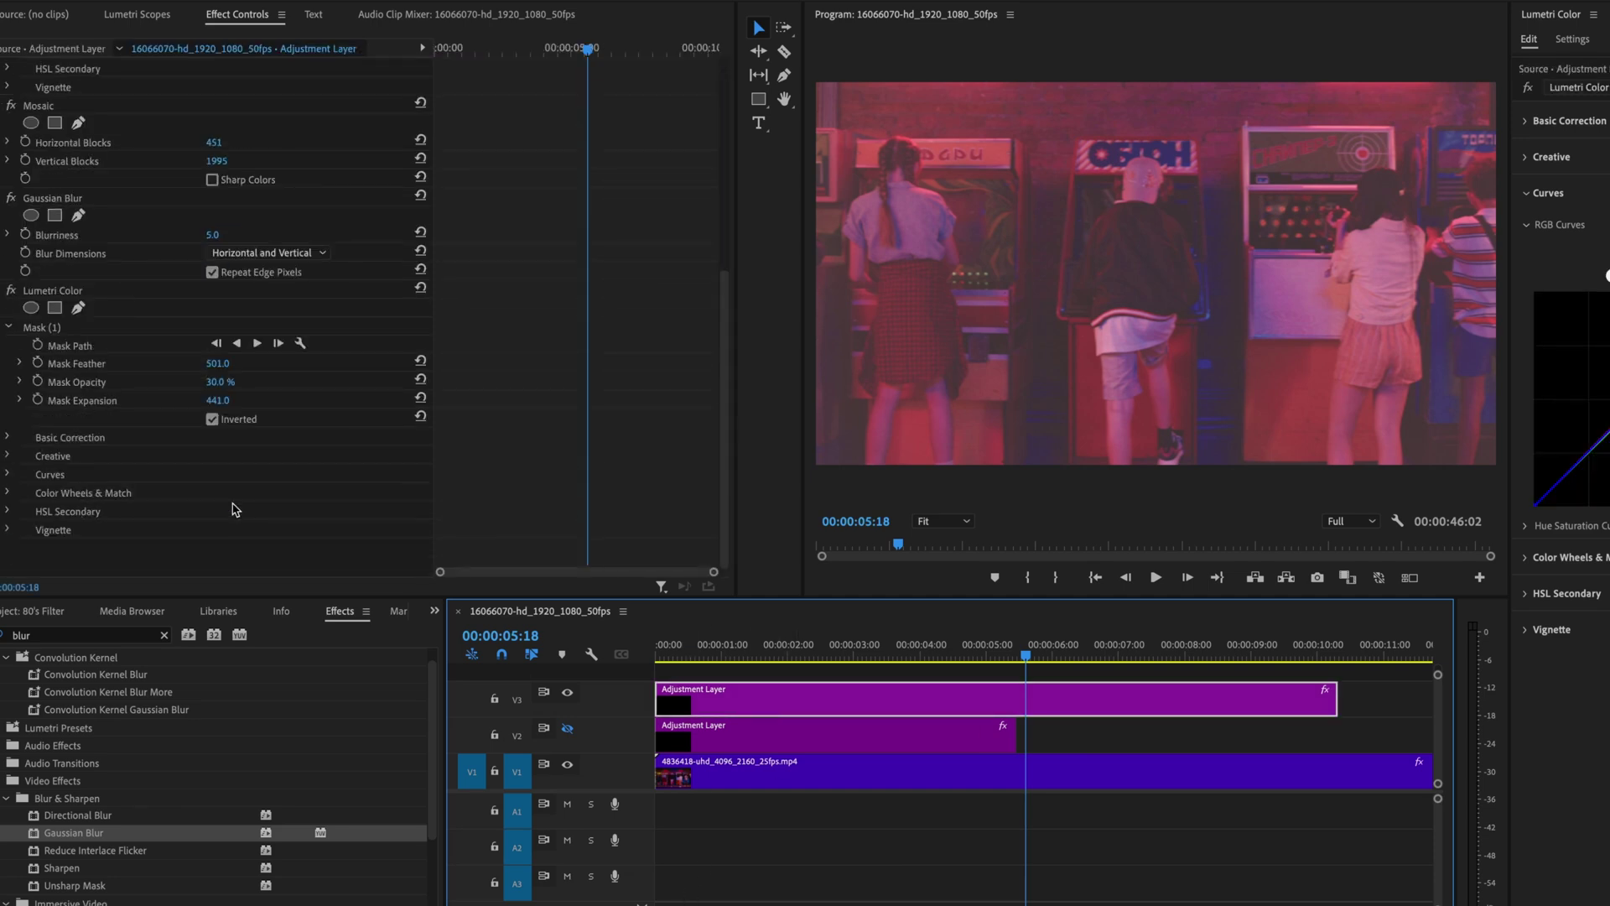
pyautogui.scroll(5, 96, 252)
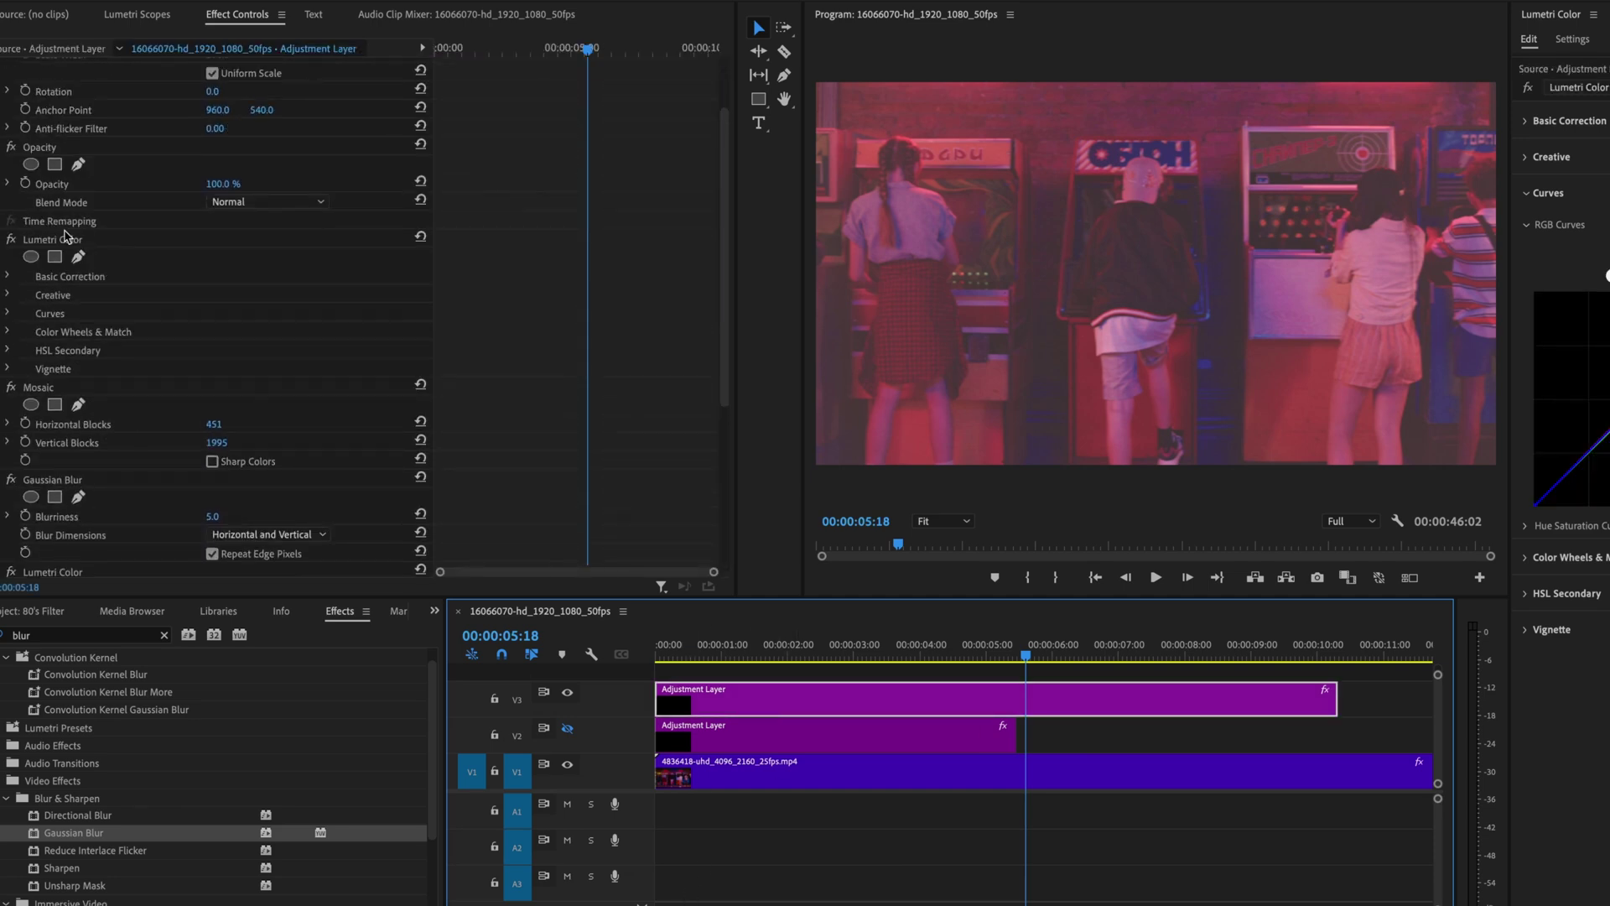
pyautogui.scroll(1, 63, 369)
pyautogui.scroll(-1, 61, 339)
pyautogui.scroll(-5, 63, 339)
pyautogui.click(65, 202)
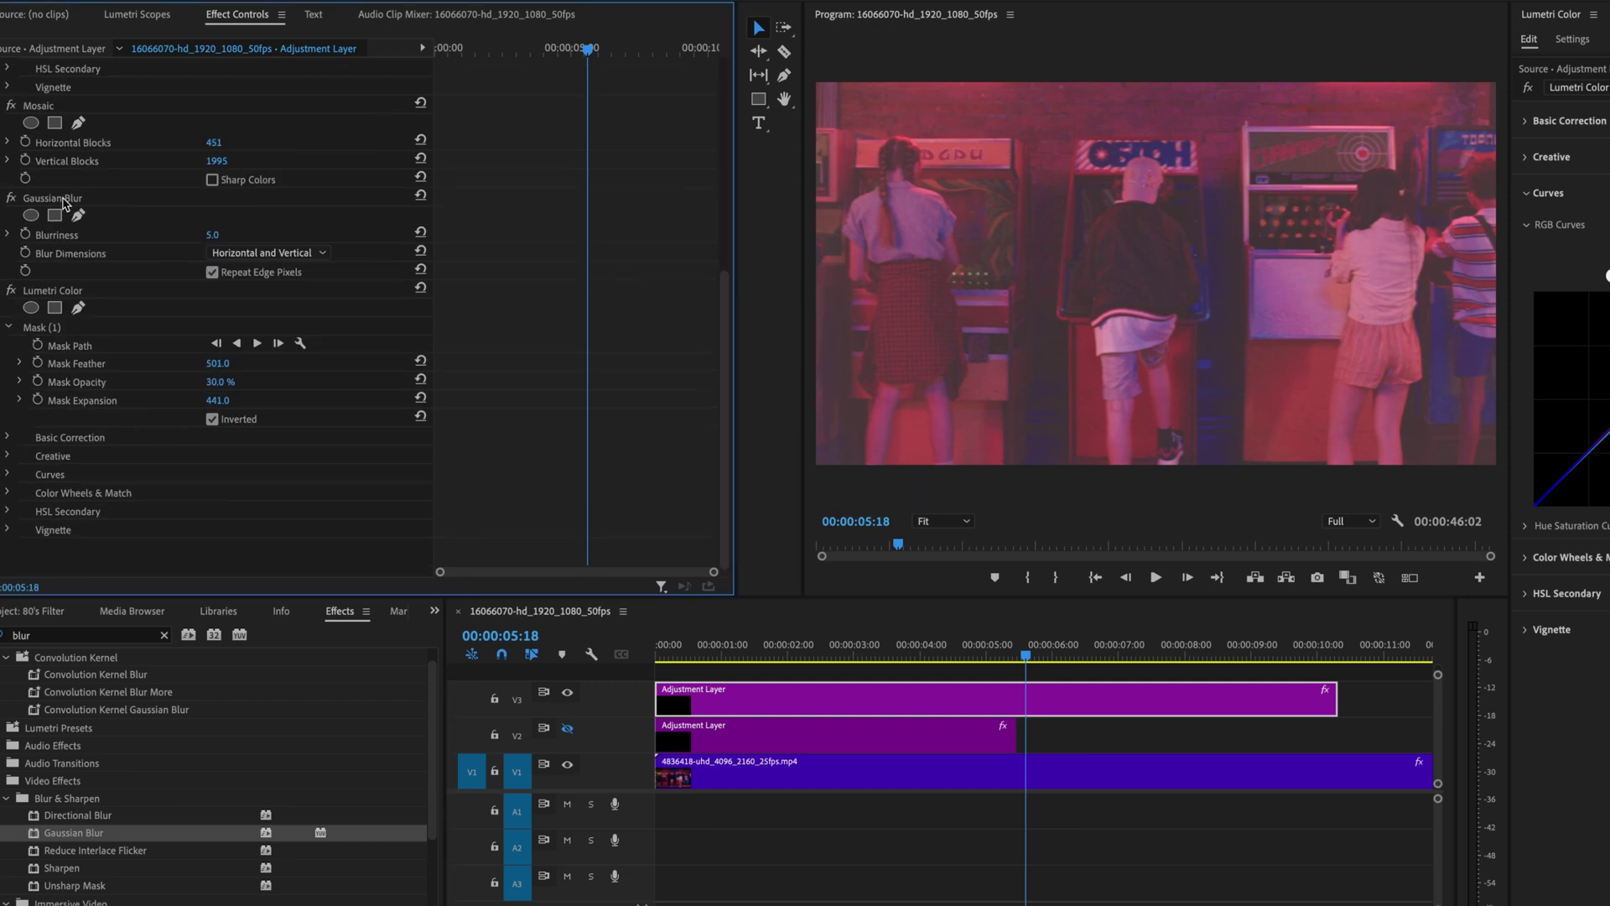
pyautogui.hotkey('ctrl', 'c')
pyautogui.hotkey('ctrl', 'v')
# Give the second blur an inverted ellipse mask (expansion 441, feather 501) and Blurriness 10.
pyautogui.scroll(-2, 97, 359)
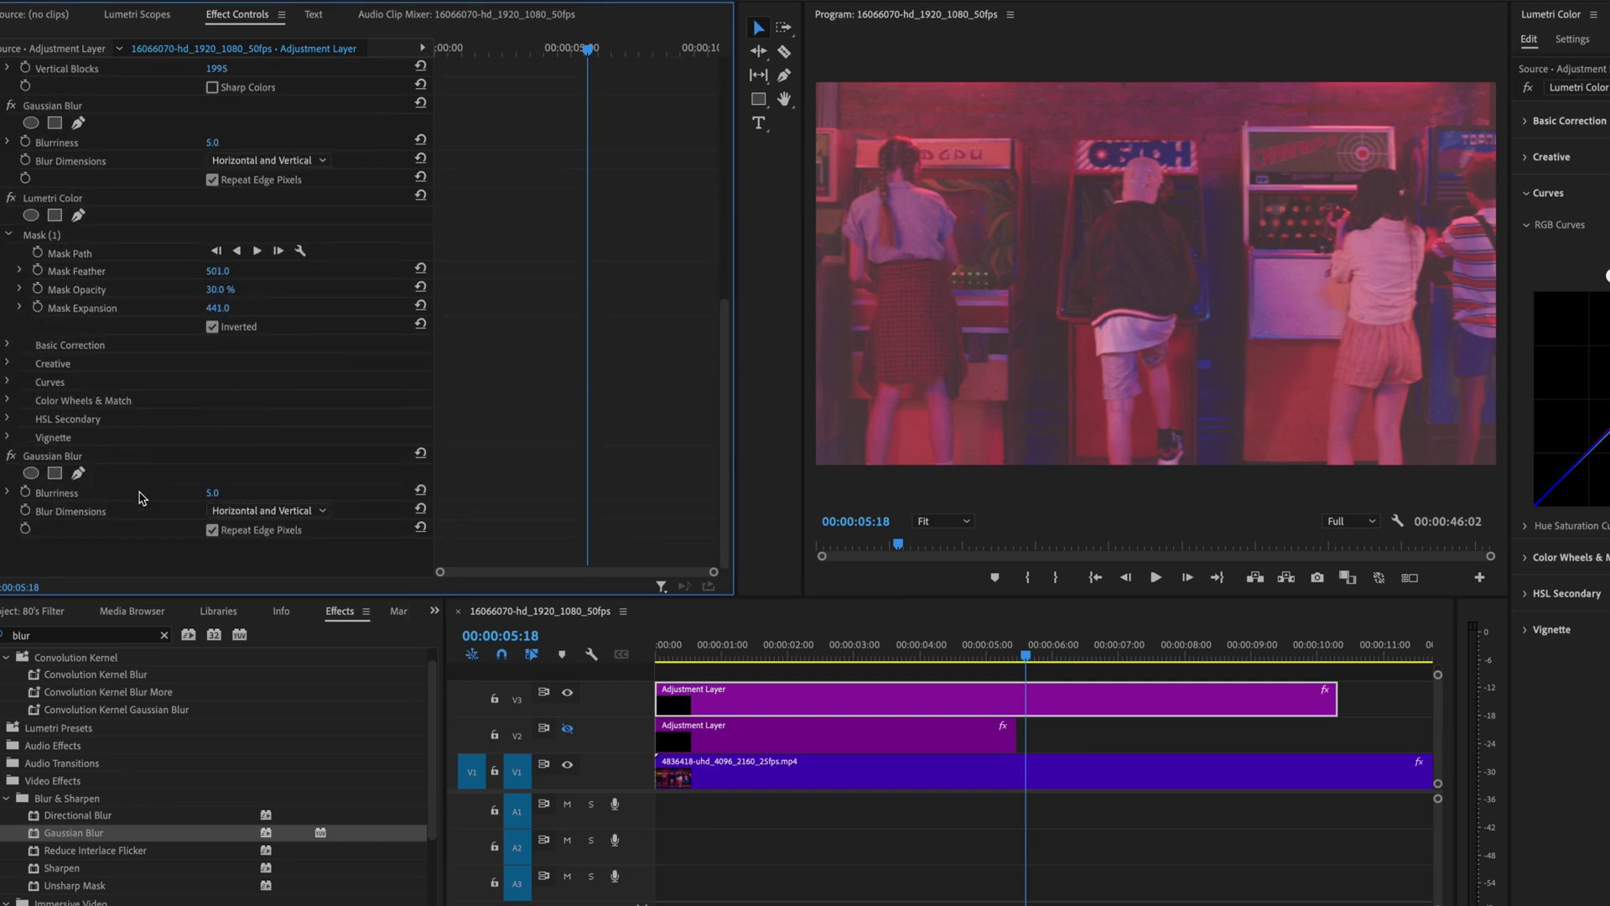
pyautogui.click(31, 474)
pyautogui.scroll(-1, 134, 485)
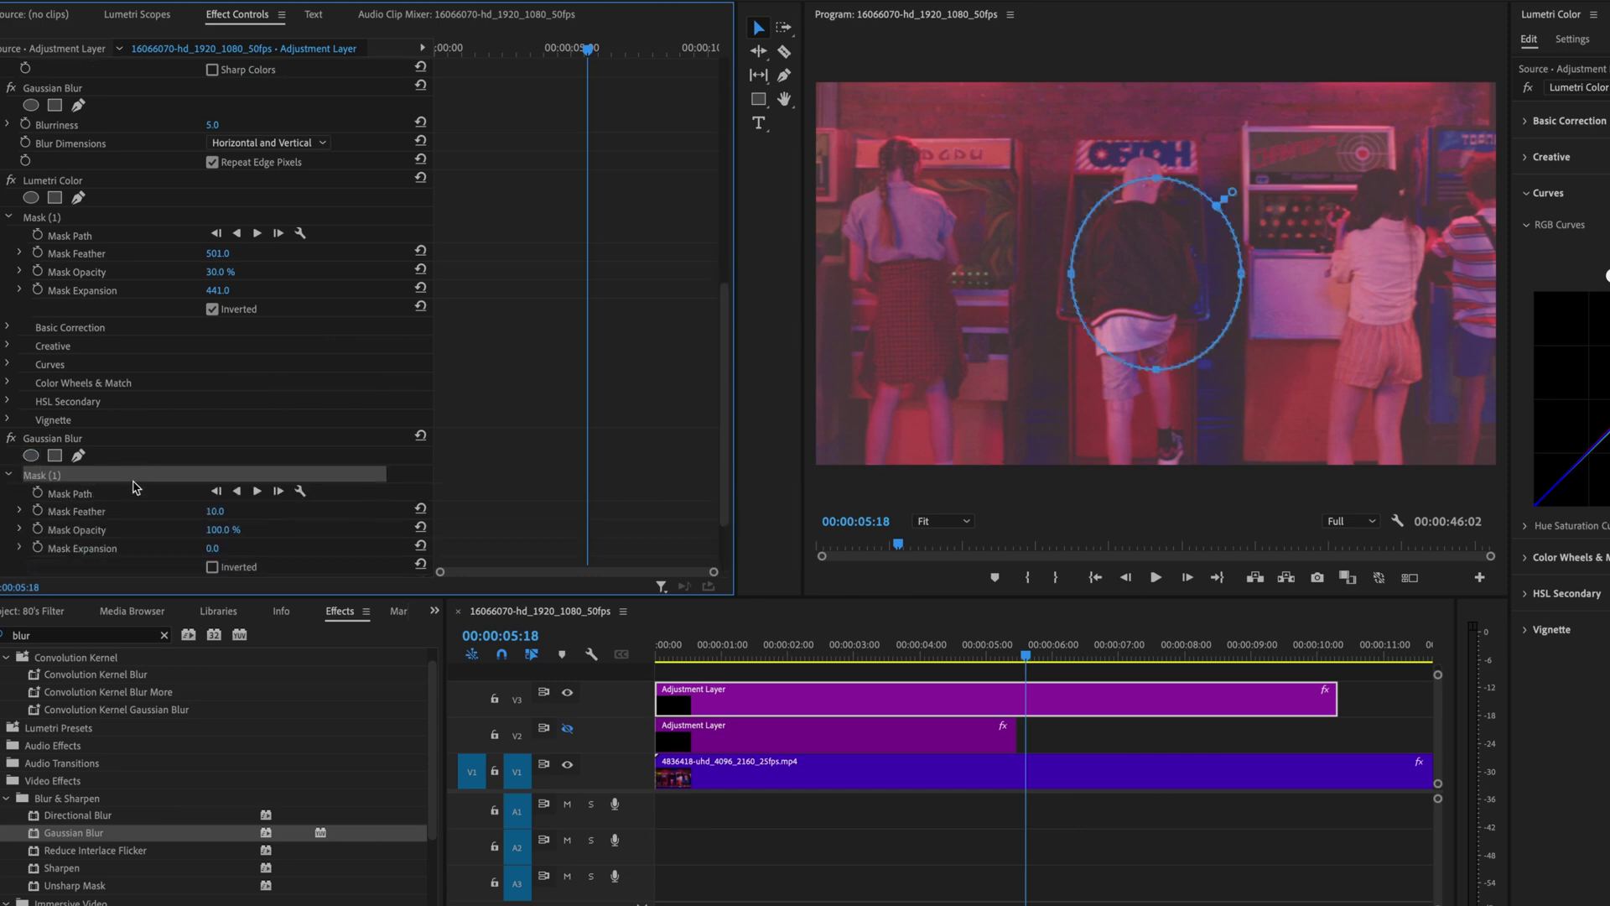
pyautogui.click(212, 567)
pyautogui.click(212, 548)
pyautogui.write('441')
pyautogui.click(218, 510)
pyautogui.write('501')
pyautogui.press('Return')
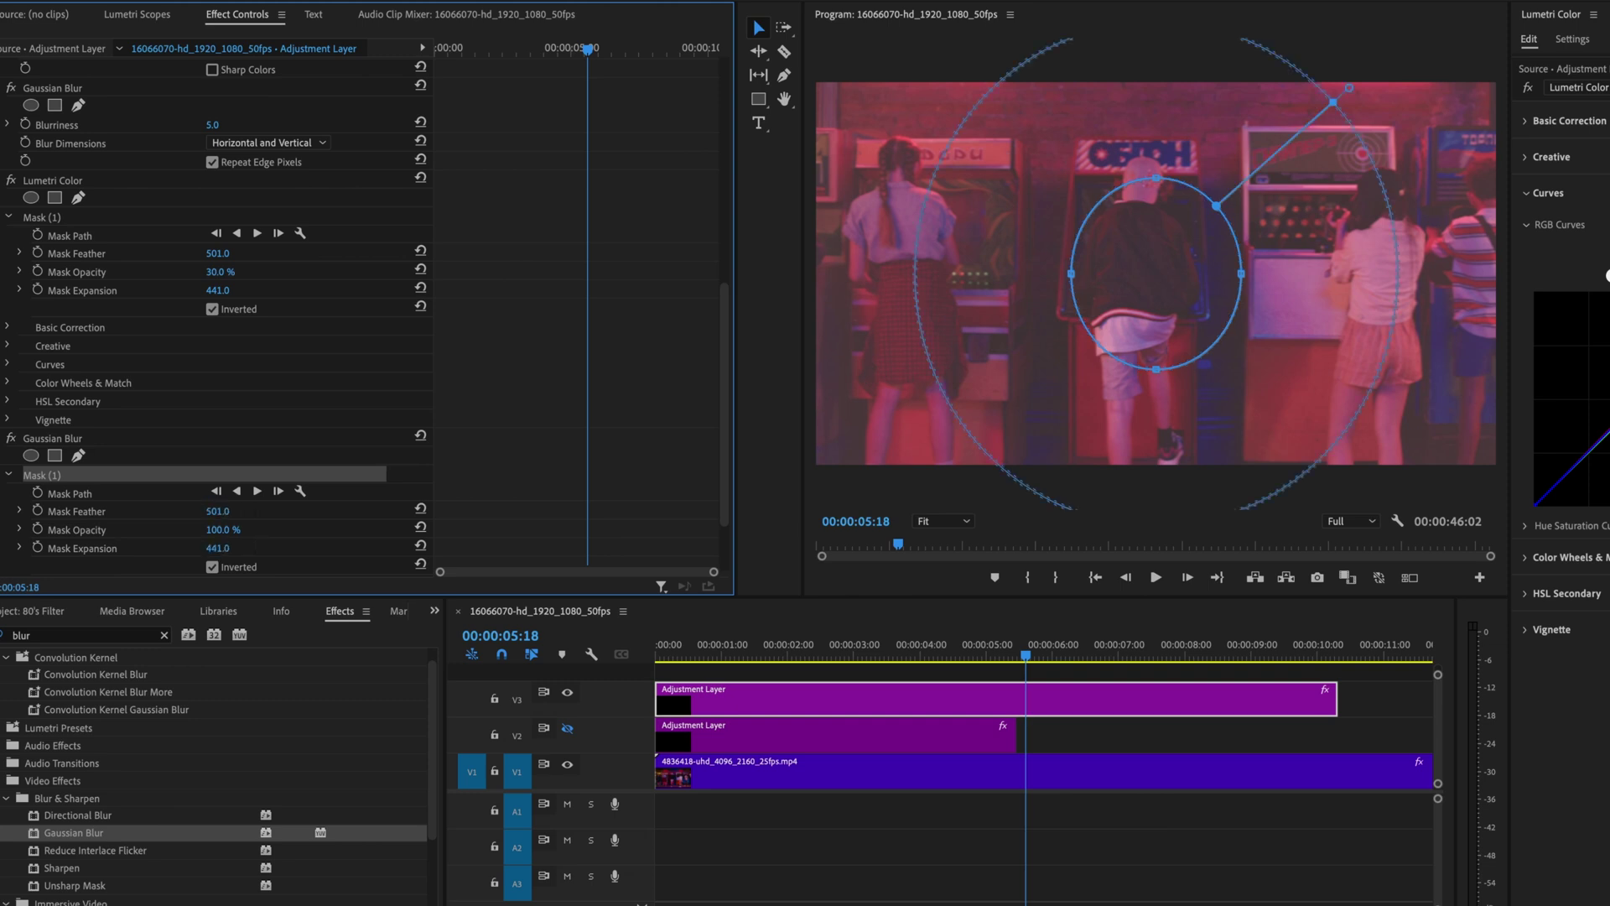
pyautogui.scroll(-2, 235, 513)
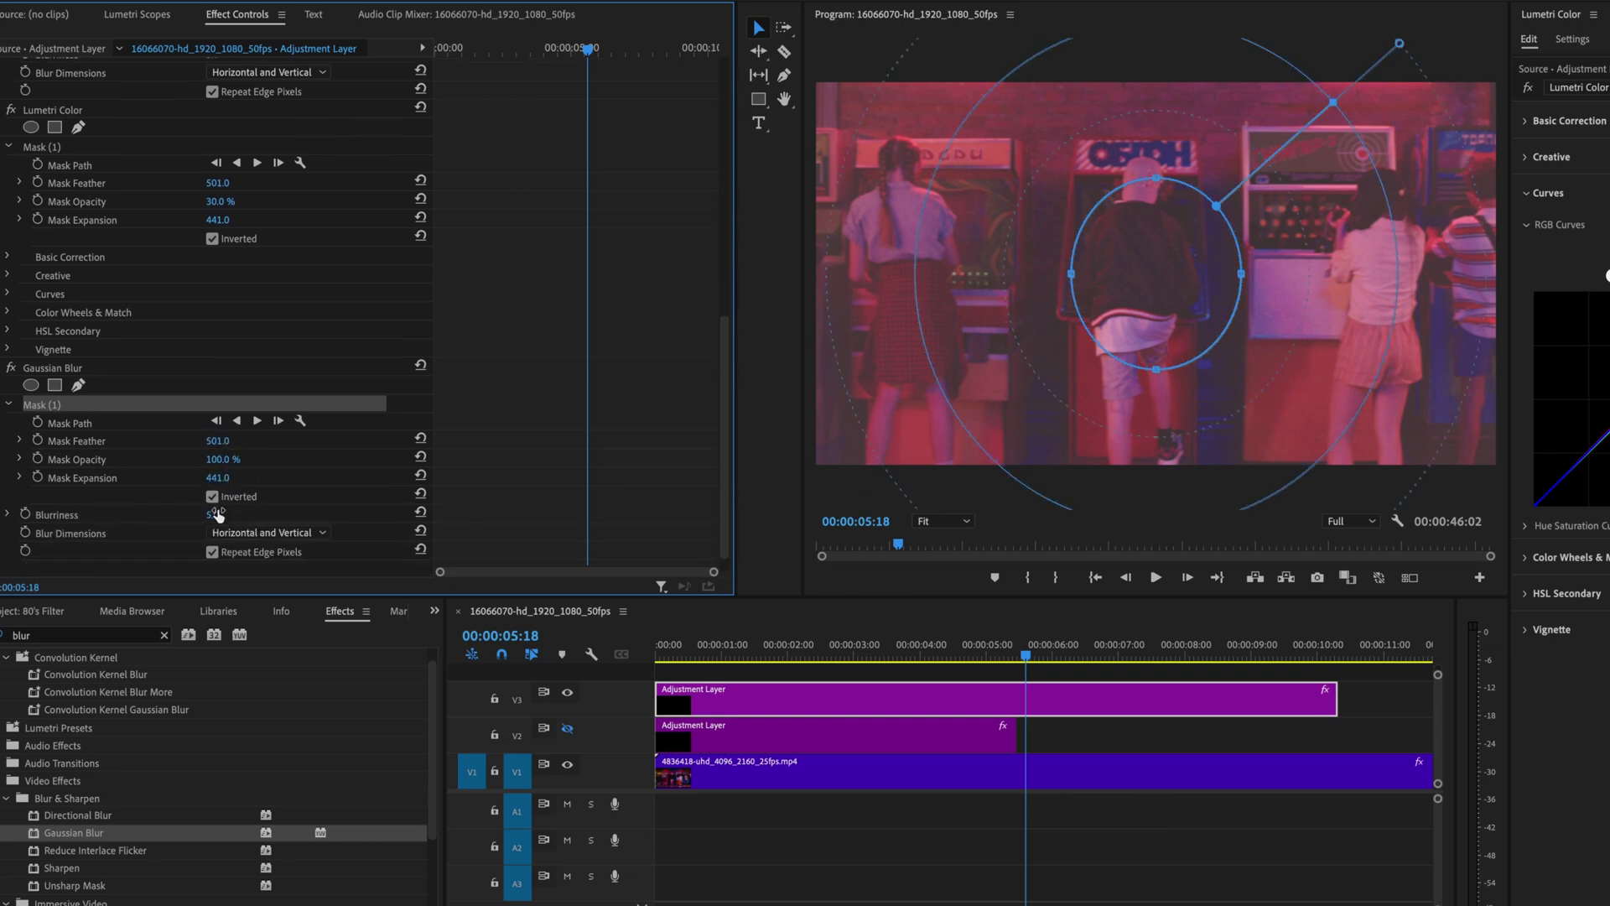
pyautogui.moveTo(215, 515); pyautogui.dragTo(178, 514)
# Deselect the adjustment layer and play the sequence to review the blurred, tinted vignette.
pyautogui.click(1100, 738)
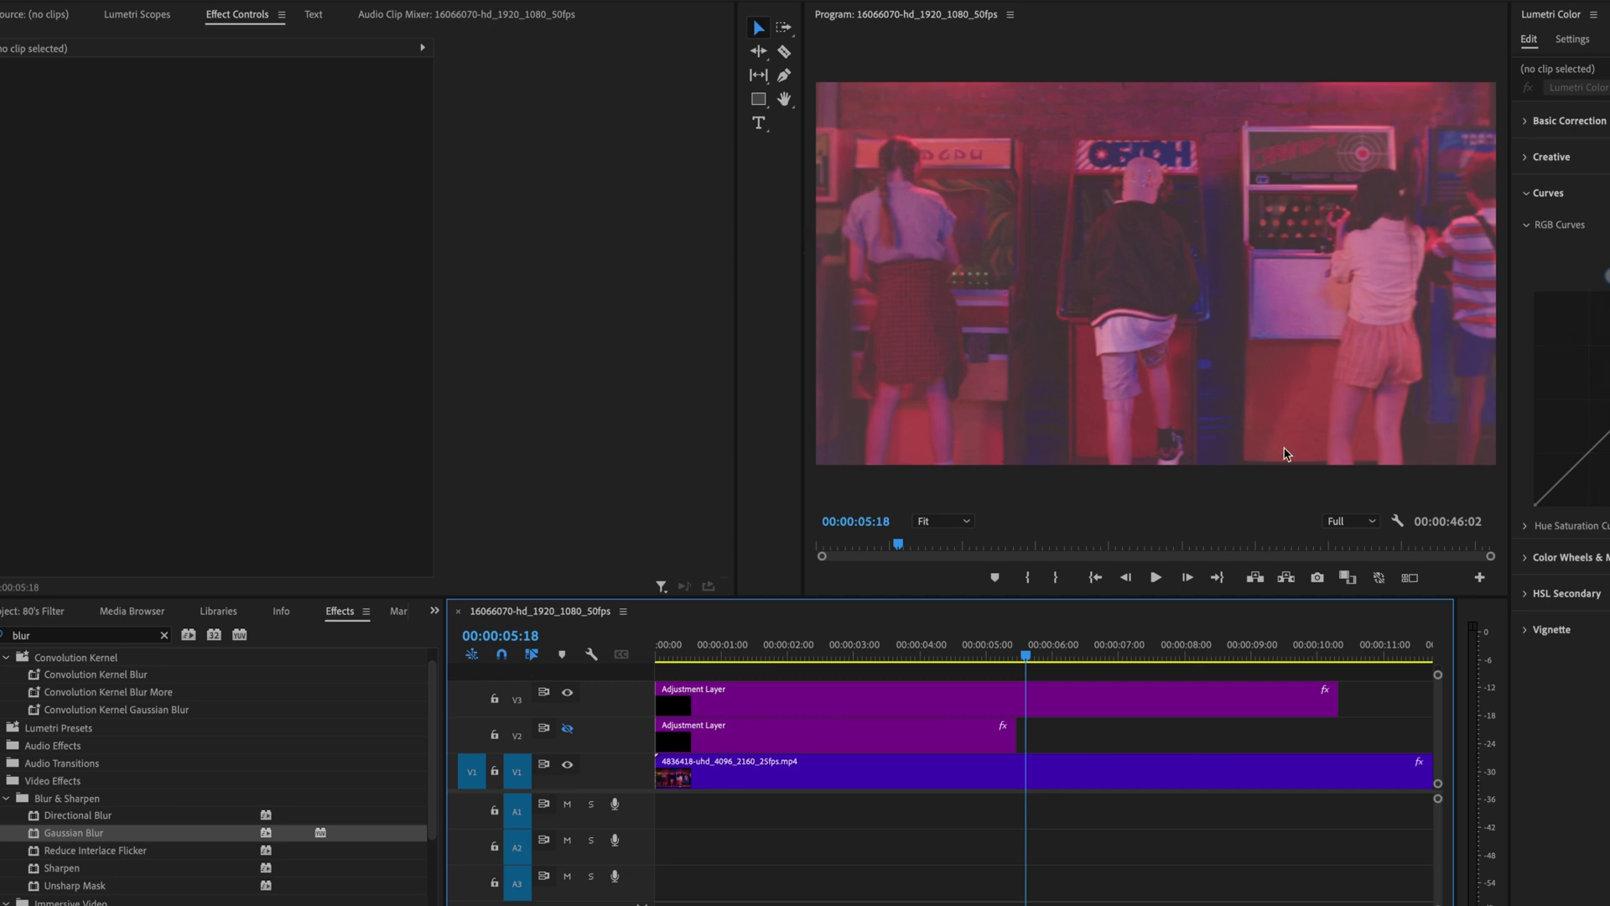
pyautogui.press('space')
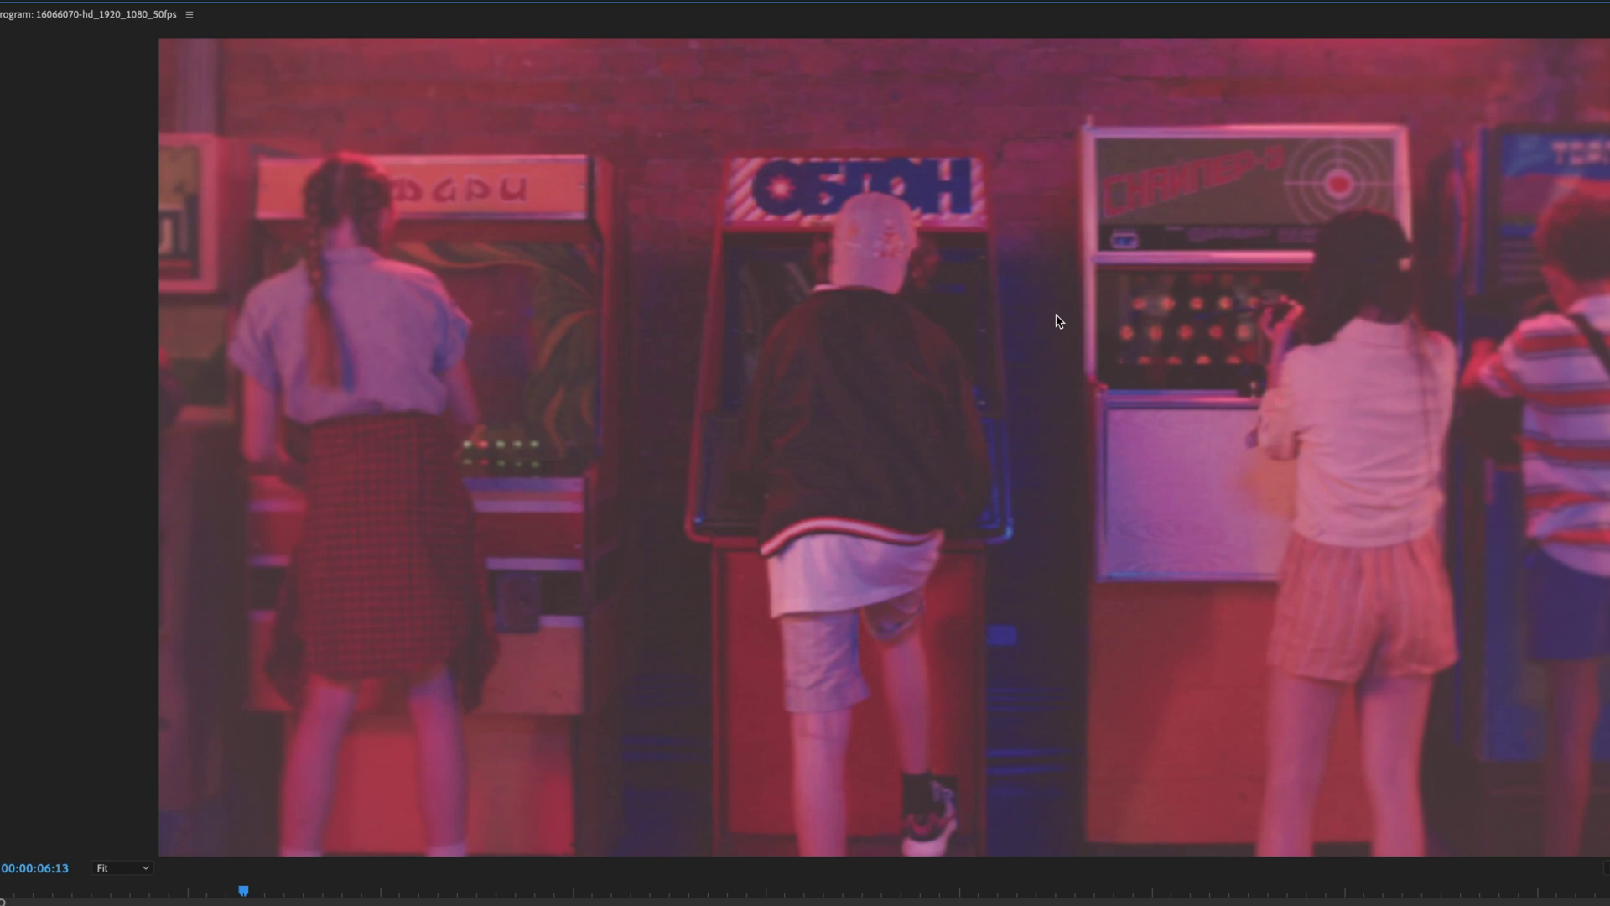